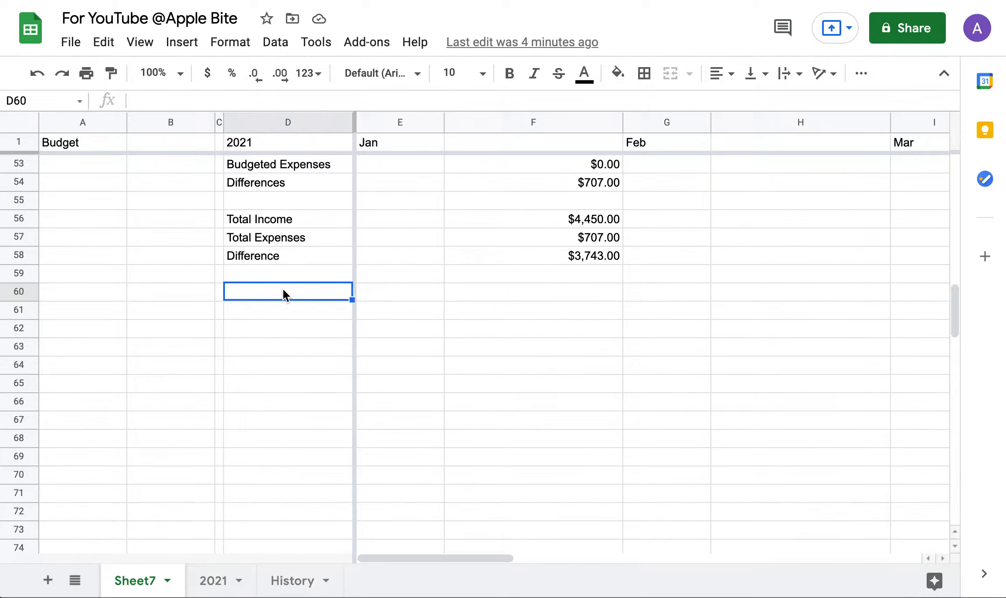
# Bring up the cell menu on D60, just below the January Total Income, Expenses and Difference rows.
pyautogui.rightClick(283, 290)
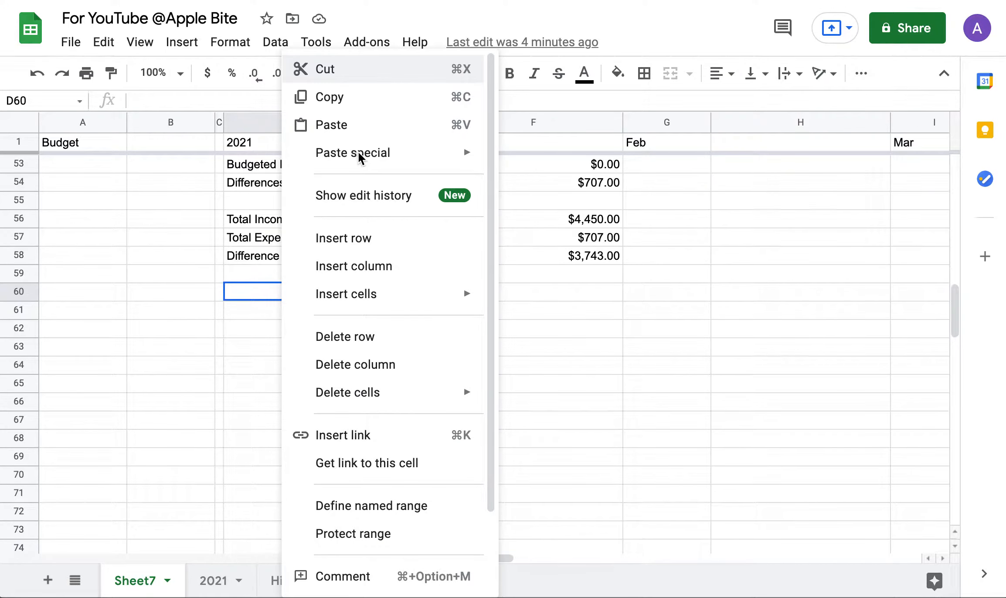
# Paste the copied Bank 1, Bank 2 and Retirement Acct list into D60 as values only.
pyautogui.press('Escape')
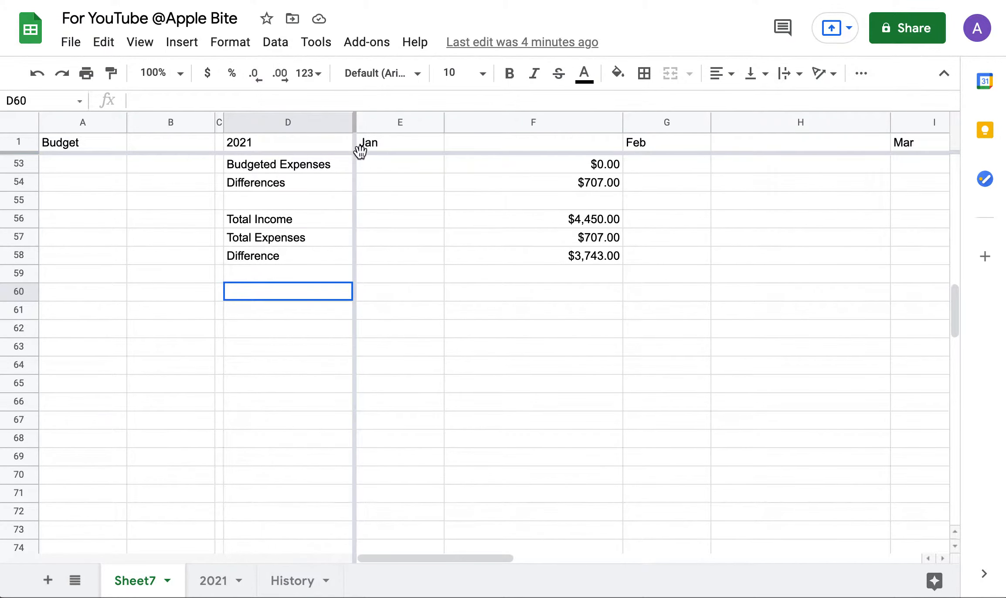
pyautogui.rightClick(296, 299)
pyautogui.moveTo(446, 152)
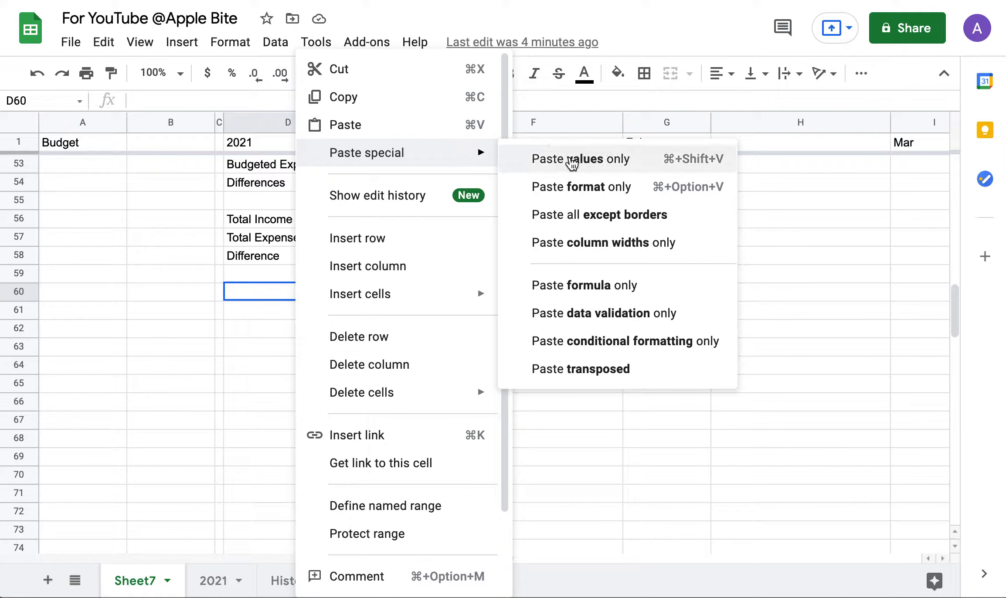
pyautogui.click(571, 163)
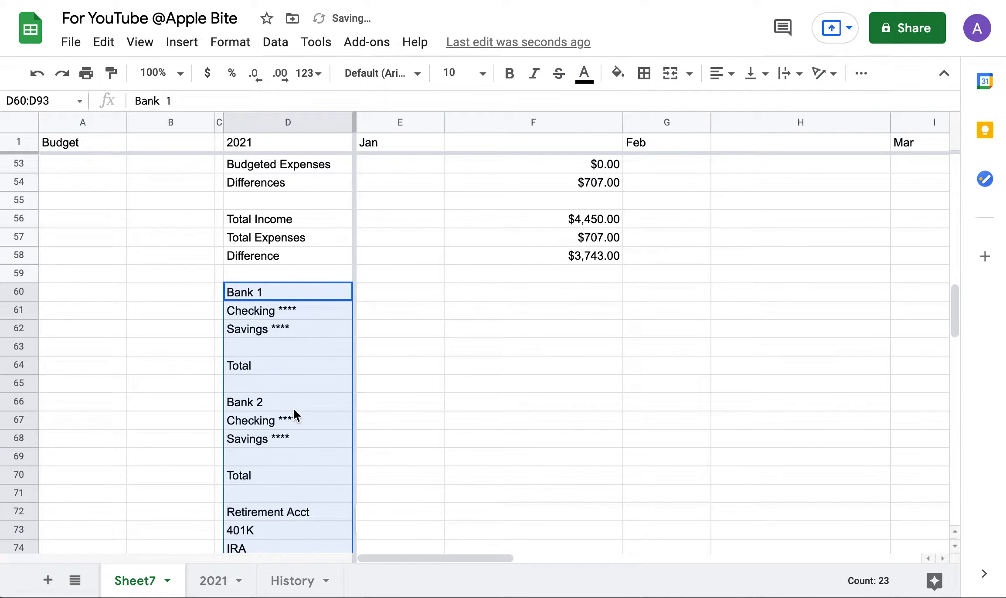
pyautogui.scroll(-1, 289, 410)
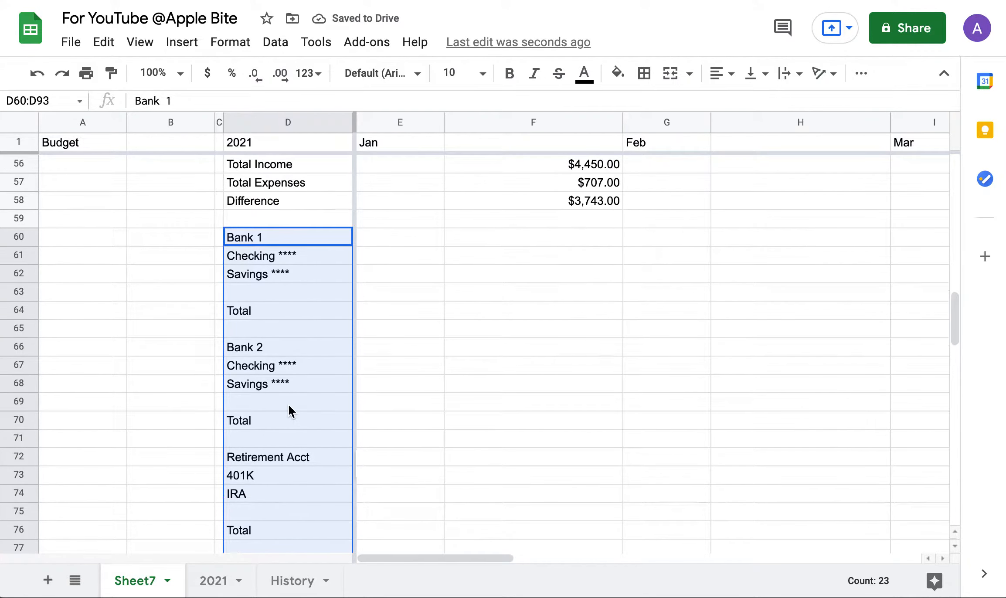
pyautogui.click(383, 365)
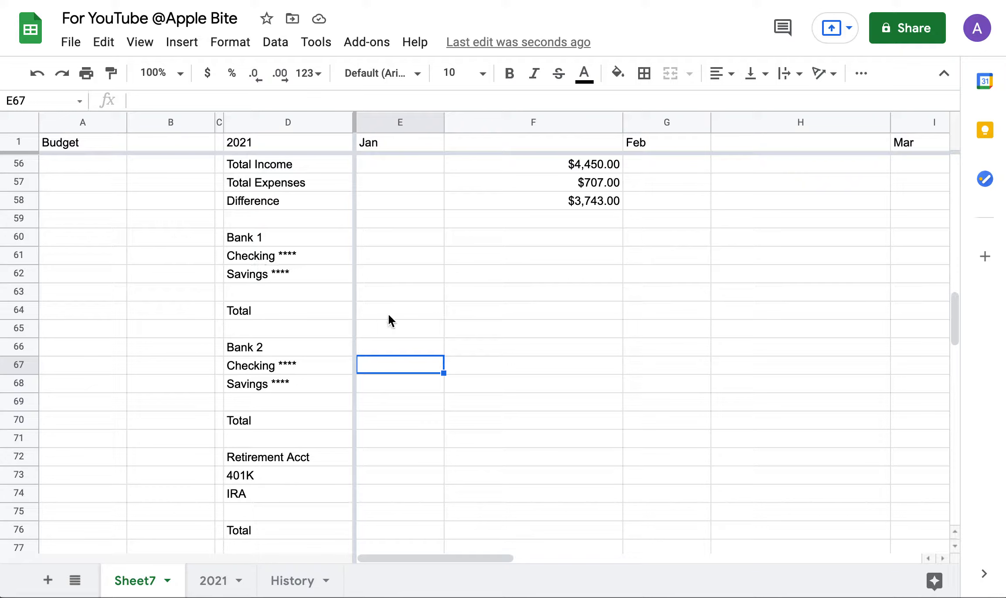
# Total Bank 1 with =sum(E60:E63) in E64 and fill it into F64.
pyautogui.click(493, 310)
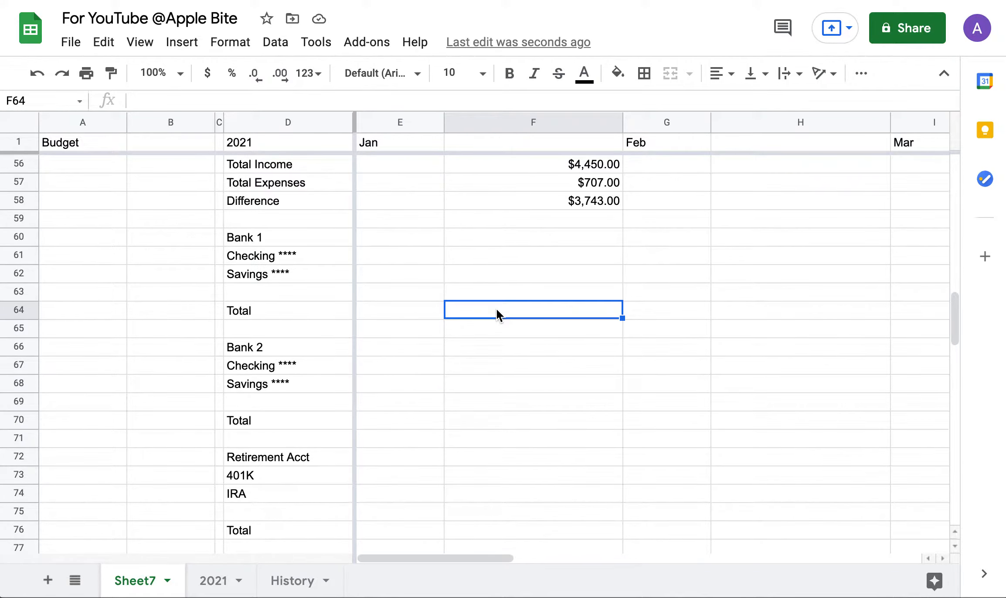
pyautogui.click(378, 307)
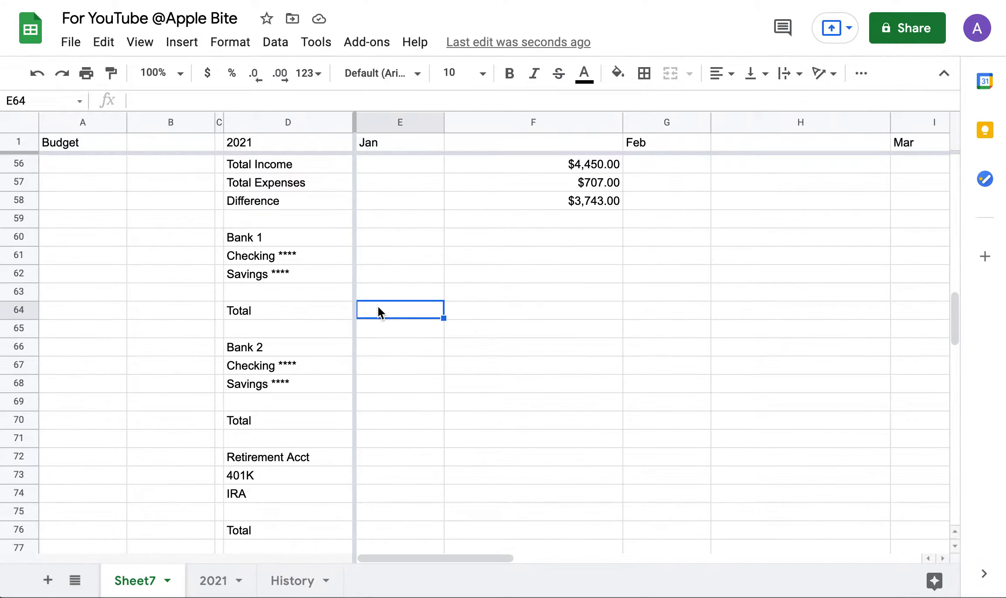
pyautogui.write('=')
pyautogui.write('58')
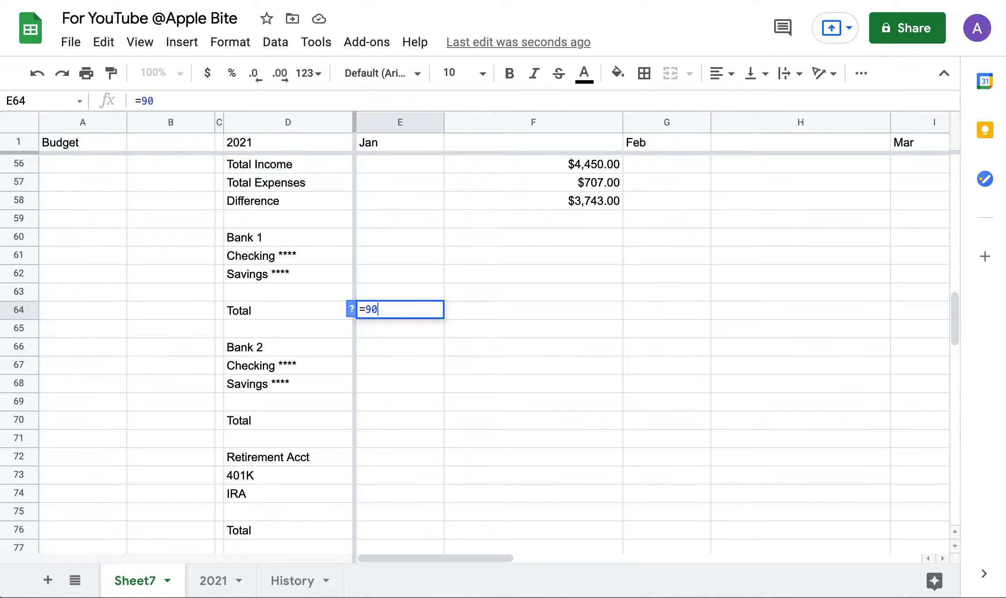
pyautogui.press('BackSpace')
pyautogui.press('BackSpace')
pyautogui.write('sum(')
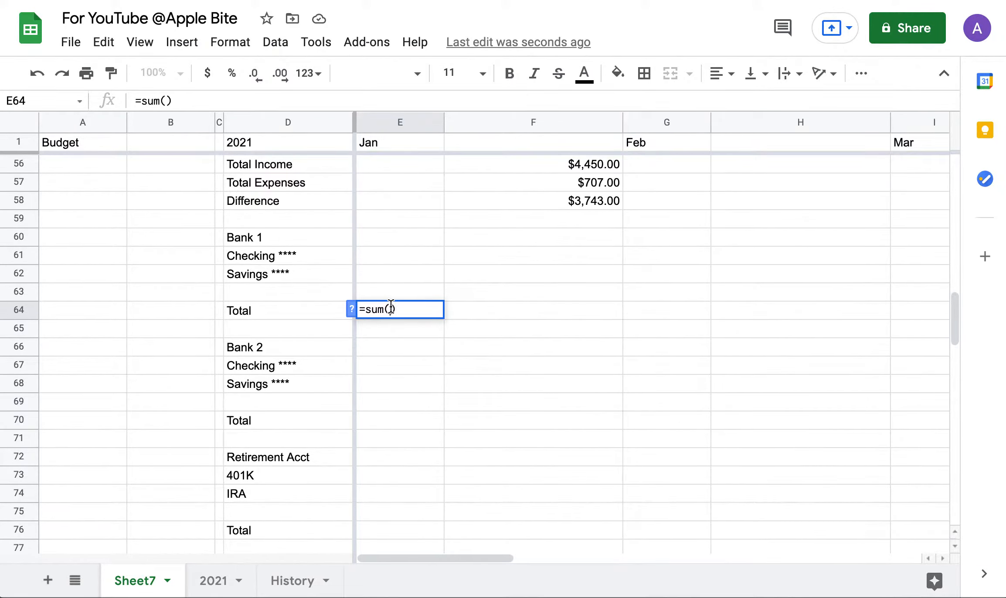
pyautogui.moveTo(370, 236); pyautogui.dragTo(371, 281)
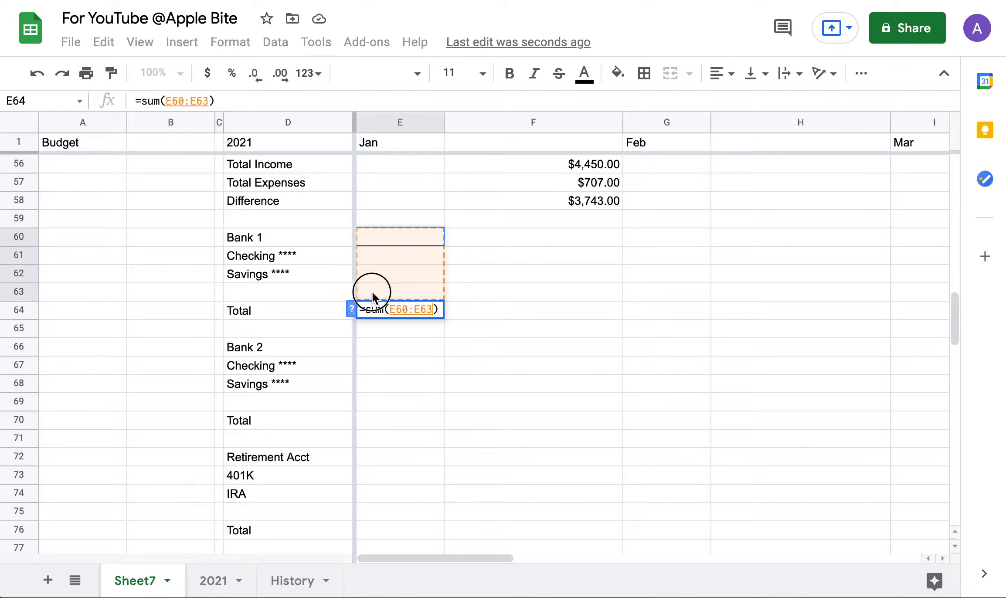
pyautogui.press('Return')
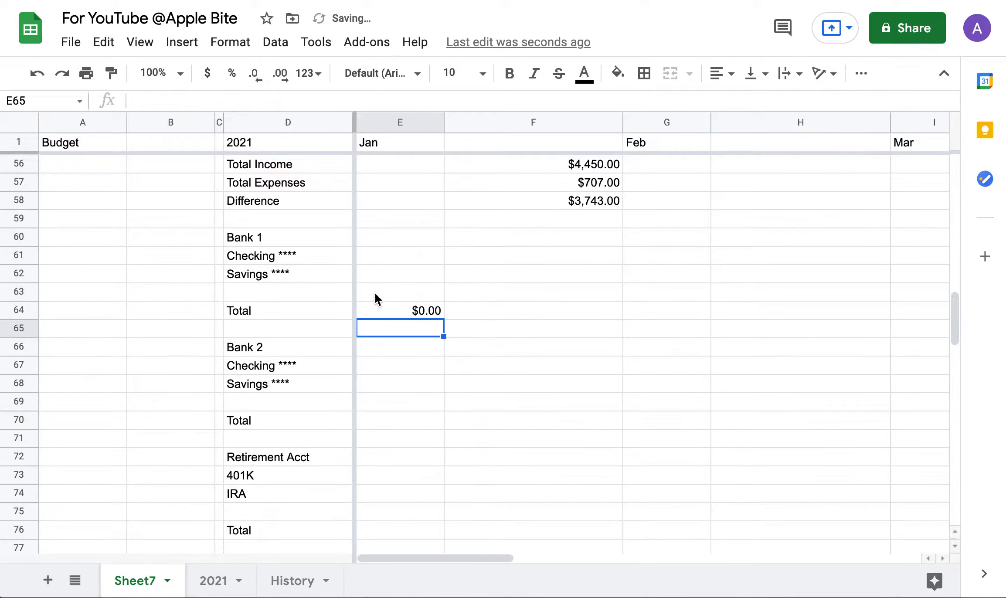
pyautogui.click(430, 314)
pyautogui.moveTo(444, 318); pyautogui.dragTo(578, 321)
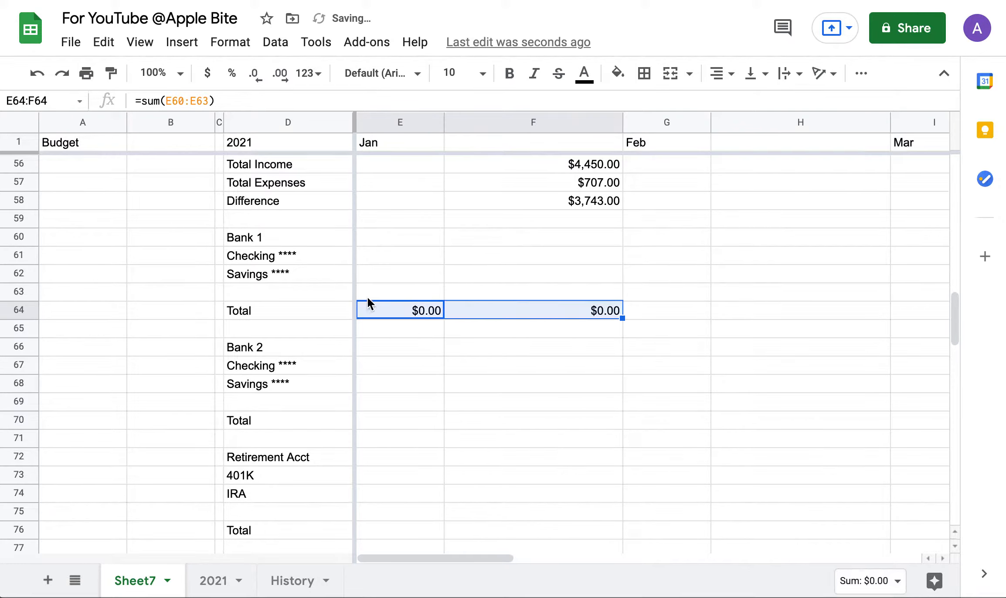
pyautogui.click(399, 235)
# Label E60 'Input' and F60 'Balance', then fill the pair across to P60.
pyautogui.write('z')
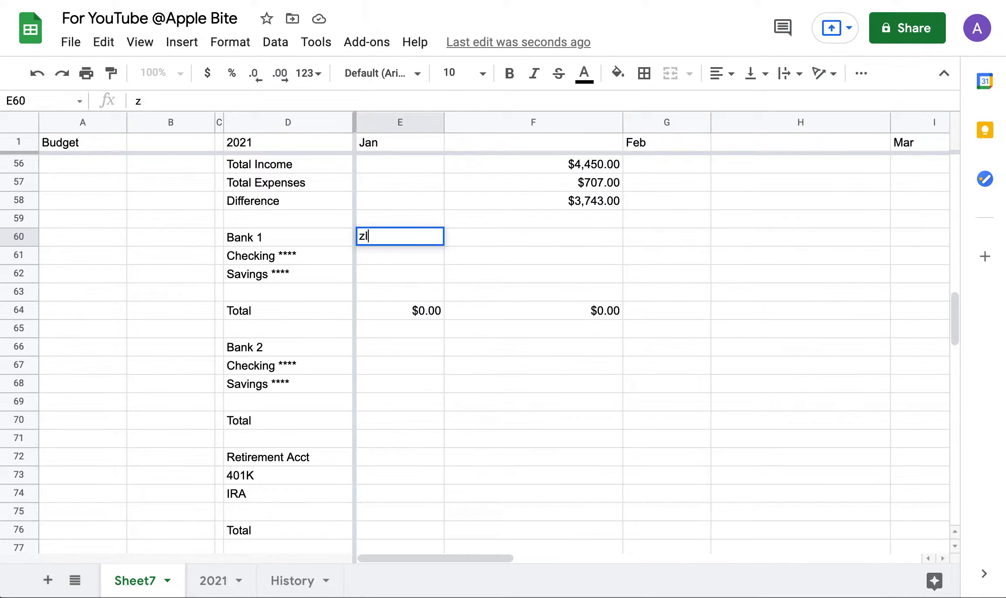
pyautogui.press('BackSpace')
pyautogui.write('Input')
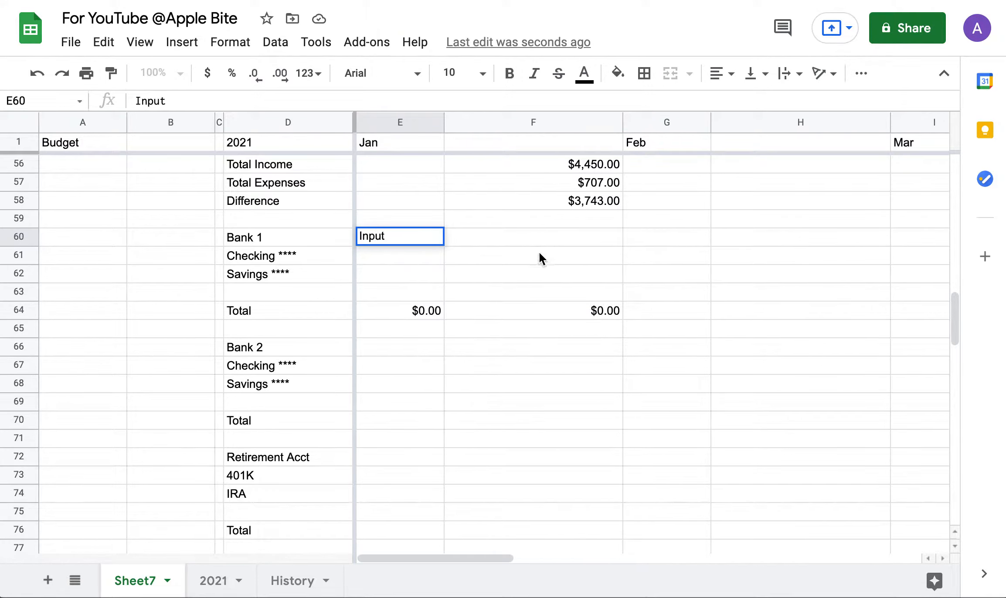
pyautogui.click(520, 241)
pyautogui.write('Balance')
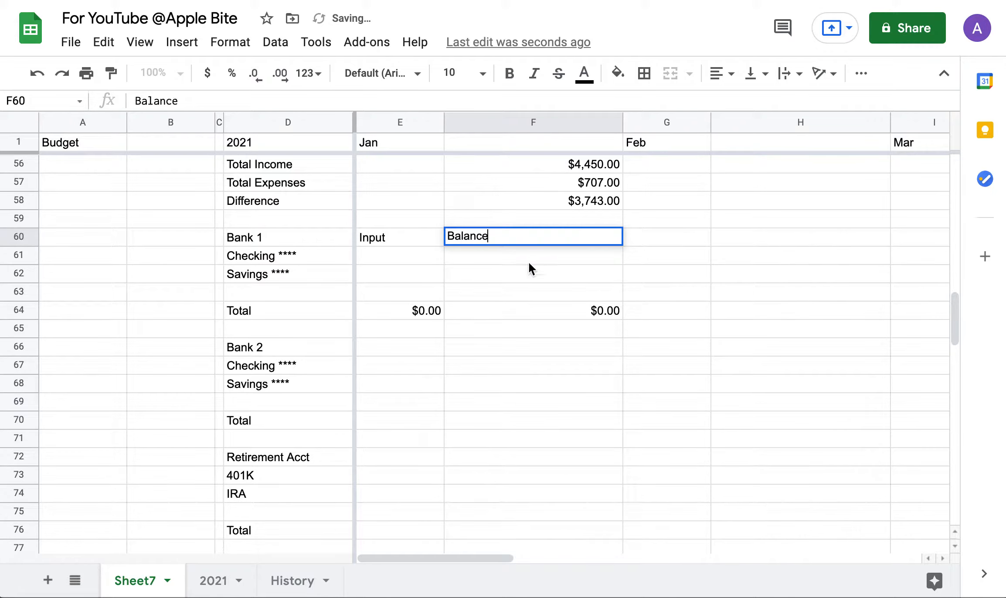
pyautogui.click(449, 362)
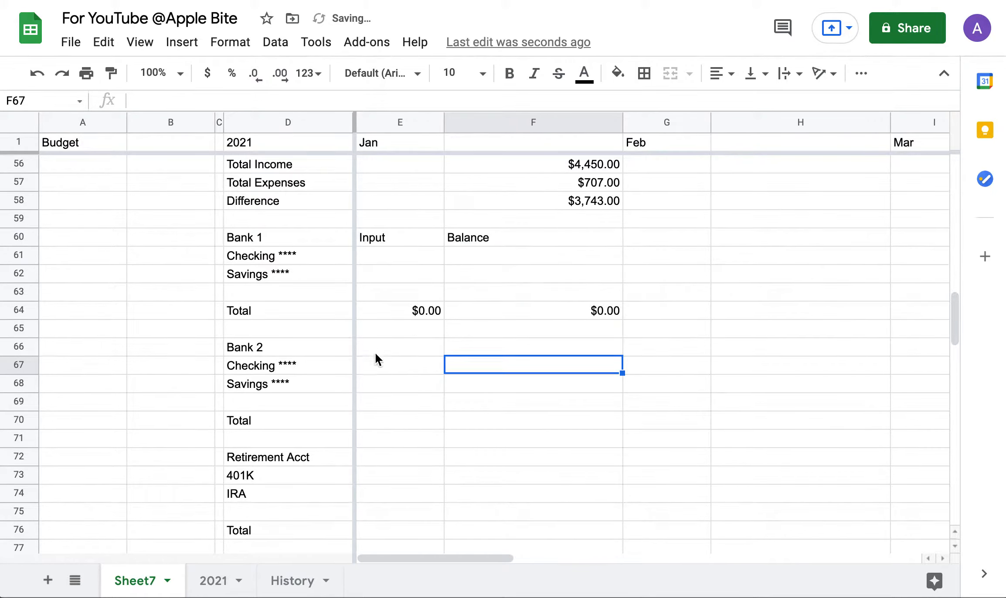
pyautogui.scroll(12, 503, 214)
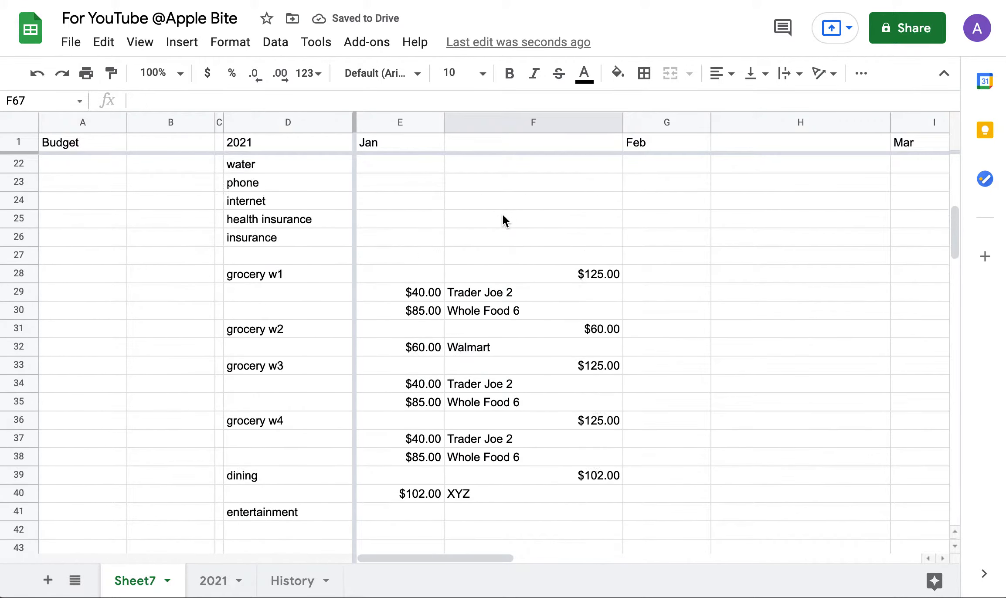
pyautogui.scroll(-14, 503, 214)
pyautogui.scroll(3, 503, 213)
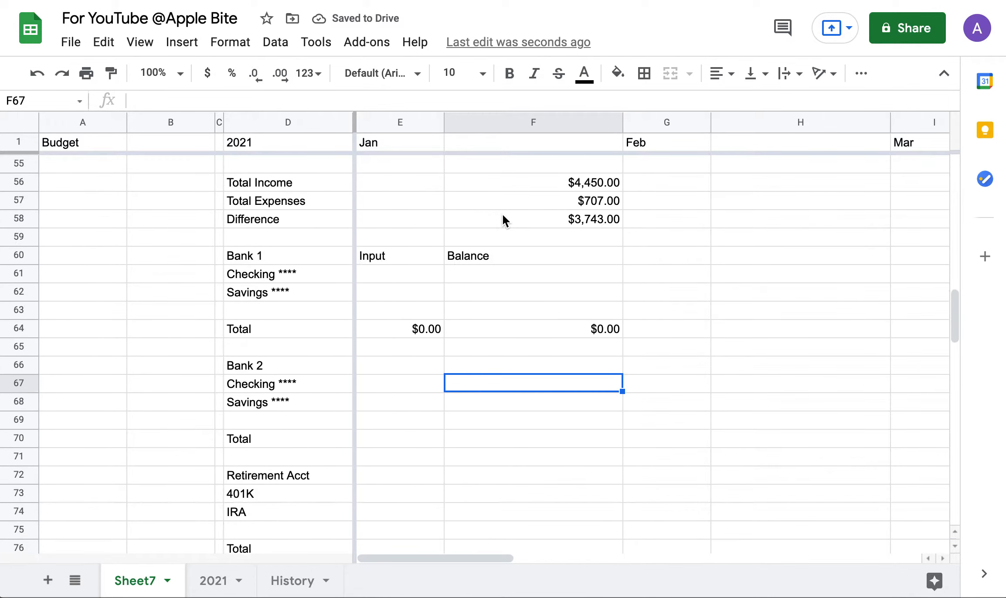
pyautogui.click(398, 254)
pyautogui.moveTo(397, 254); pyautogui.dragTo(876, 265)
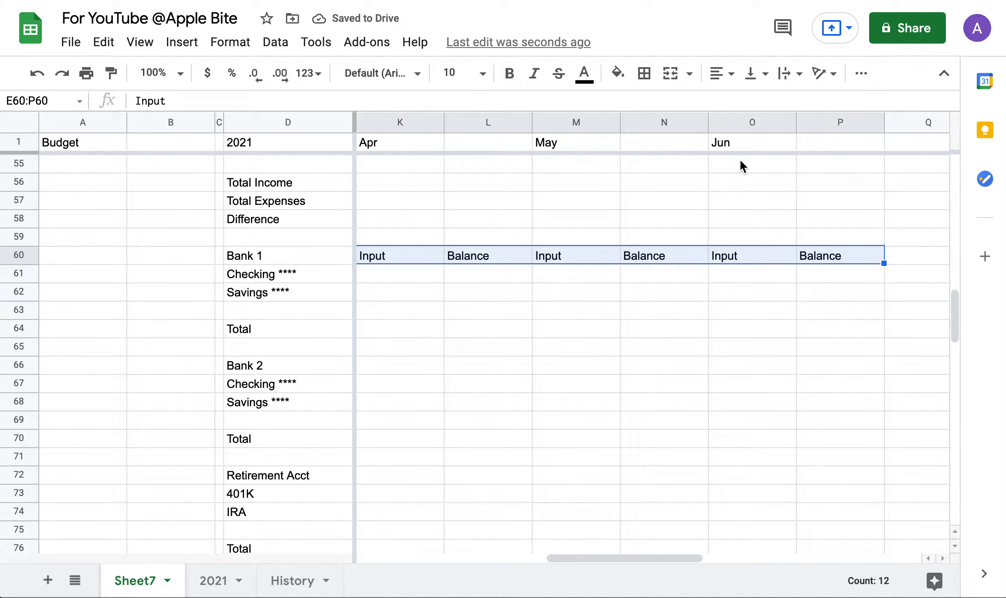
pyautogui.hscroll(-10, 868, 330)
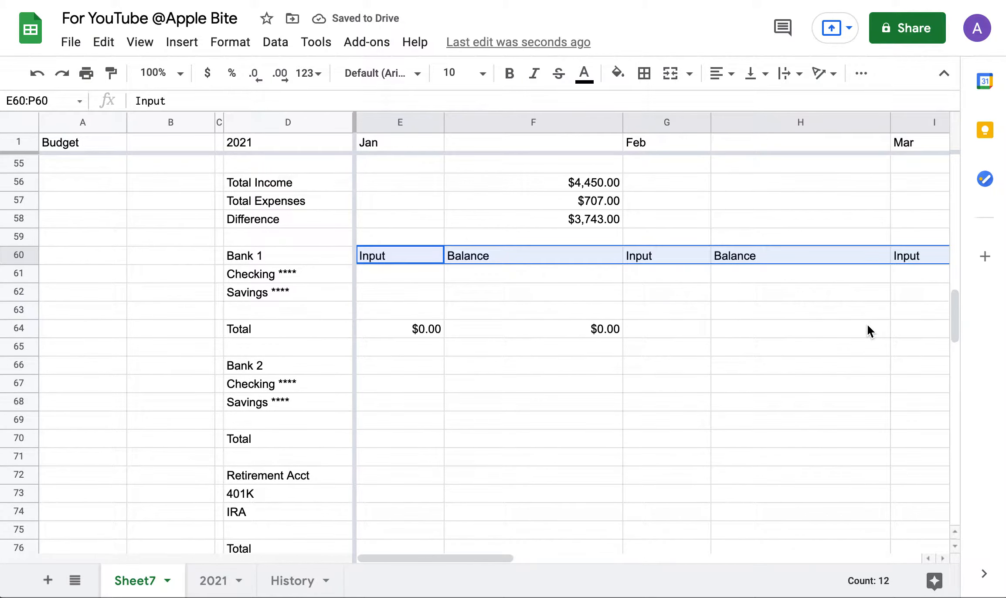
# Fill the E64:F64 Bank 1 total formulas across row 64 to P64, then reselect them.
pyautogui.click(433, 384)
pyautogui.click(398, 328)
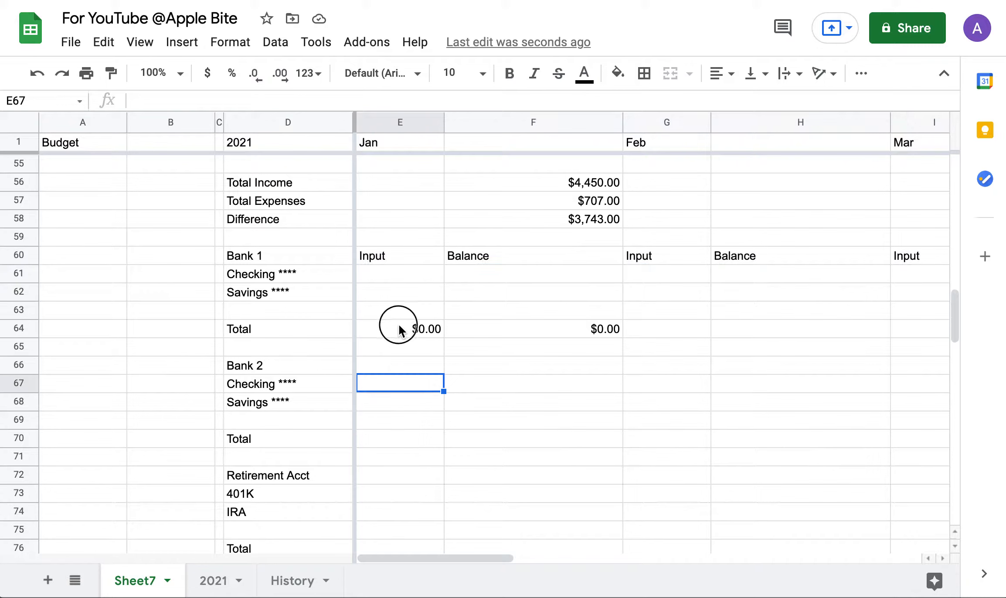
pyautogui.click(554, 330)
pyautogui.moveTo(422, 334); pyautogui.dragTo(532, 329)
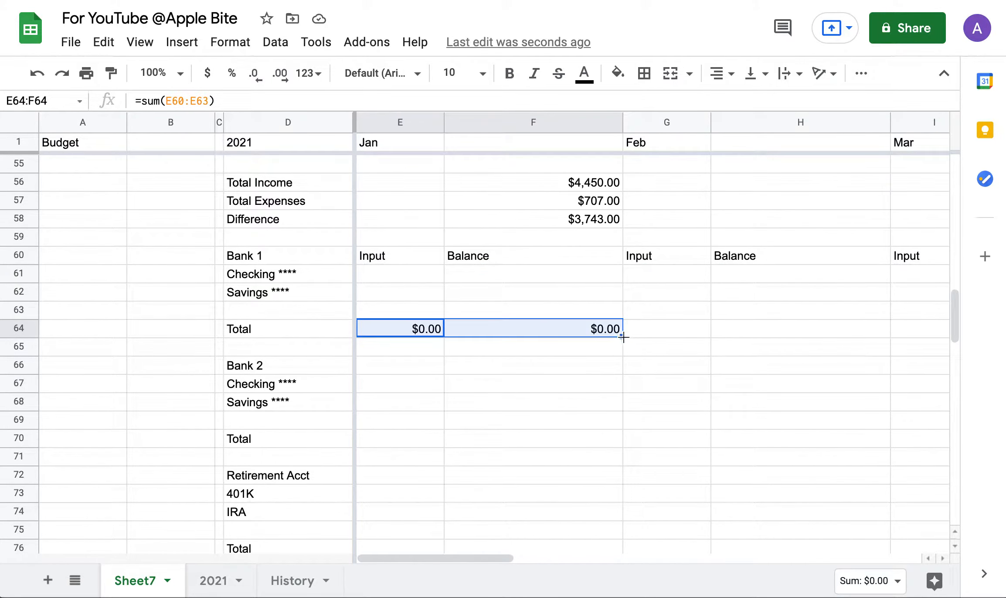
pyautogui.moveTo(624, 337); pyautogui.dragTo(764, 333)
pyautogui.hscroll(-10, 684, 385)
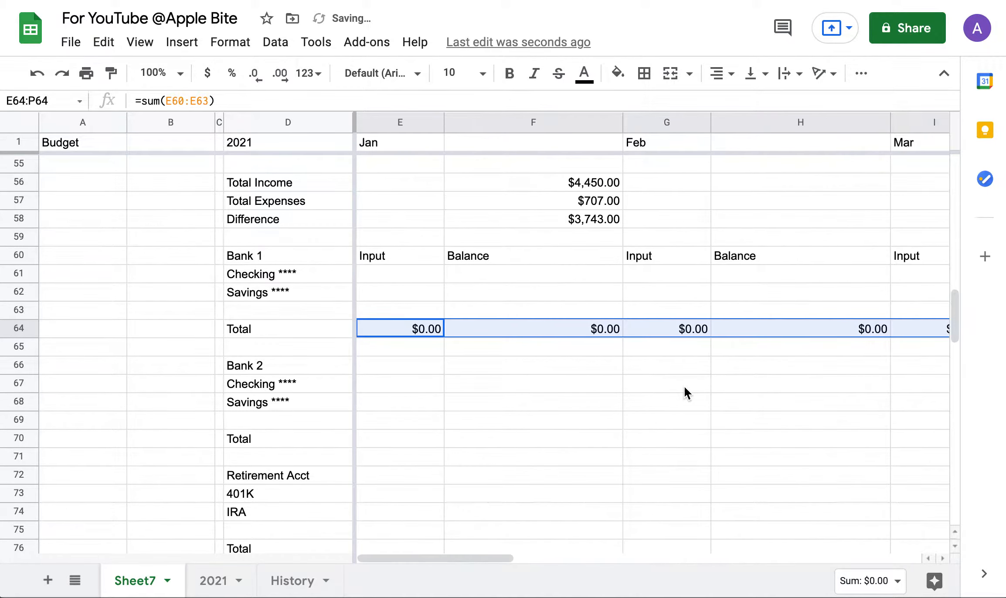
pyautogui.click(475, 401)
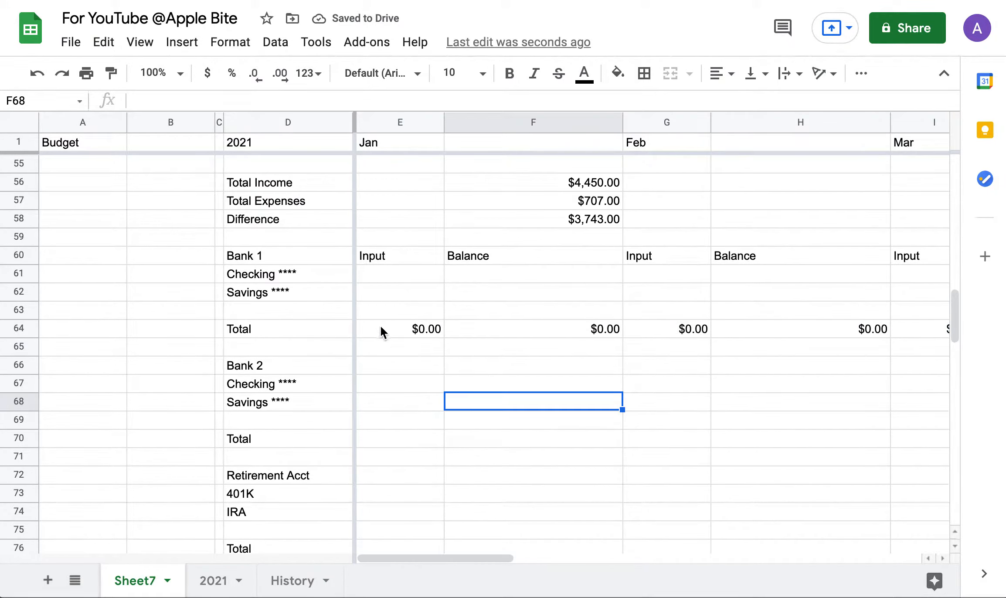
pyautogui.moveTo(381, 328); pyautogui.dragTo(574, 326)
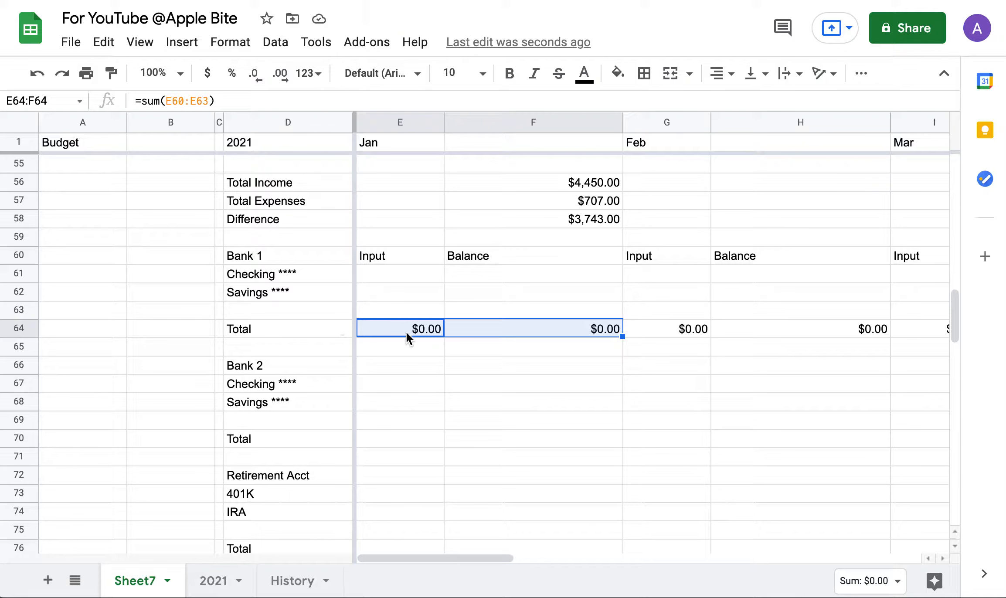
pyautogui.click(372, 435)
# Paste the total formulas into Bank 2's Total row E70 and Retirement Acct's Total row E76.
pyautogui.hotkey('ctrl', 'v')
pyautogui.click(404, 435)
pyautogui.click(184, 101)
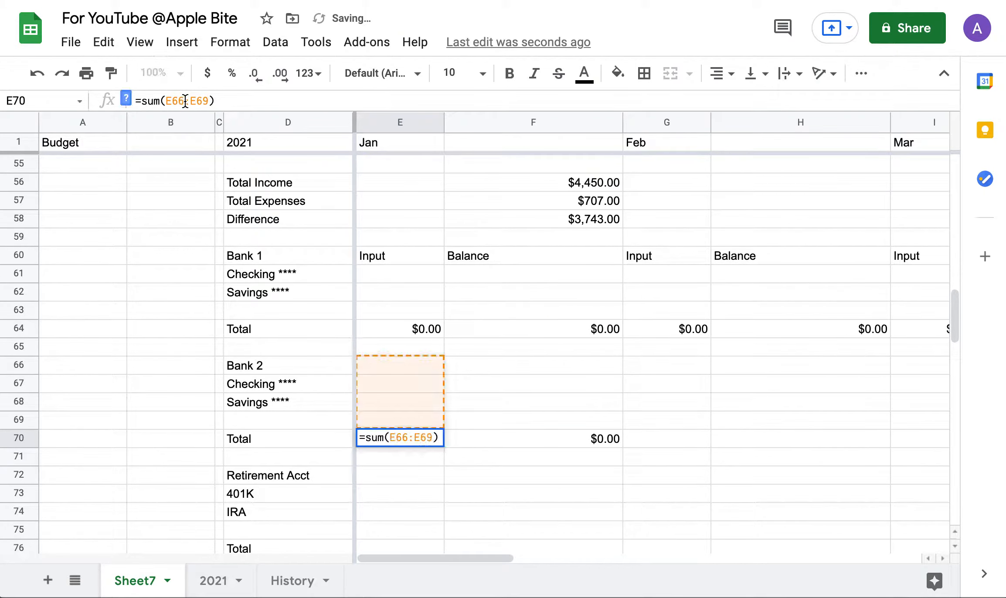
pyautogui.click(377, 418)
pyautogui.scroll(-2, 395, 501)
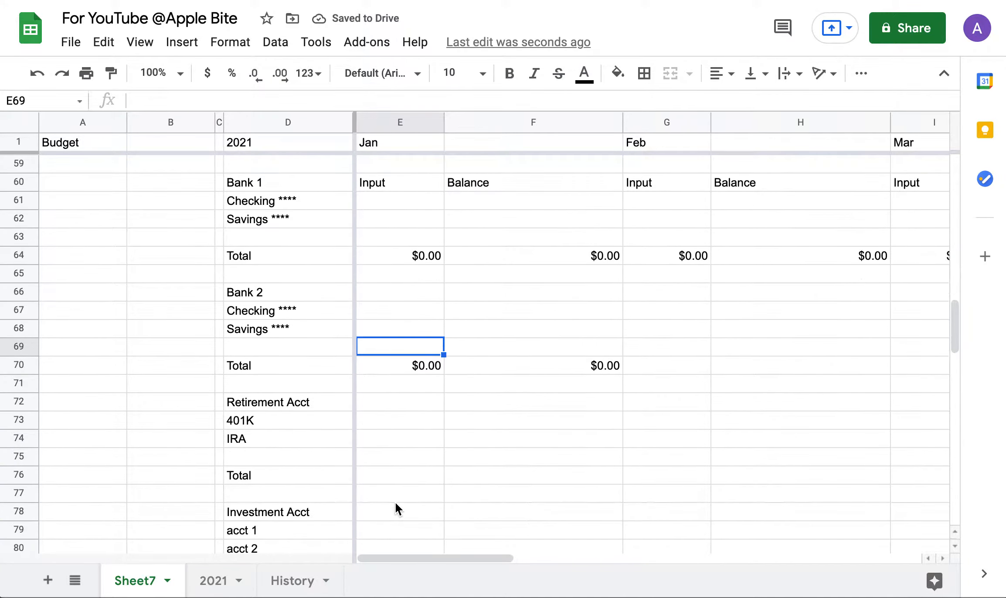
pyautogui.click(397, 478)
pyautogui.hotkey('ctrl', 'v')
# Paste the sum formula into the Investment Acct and Debt January total cells.
pyautogui.scroll(-3, 396, 477)
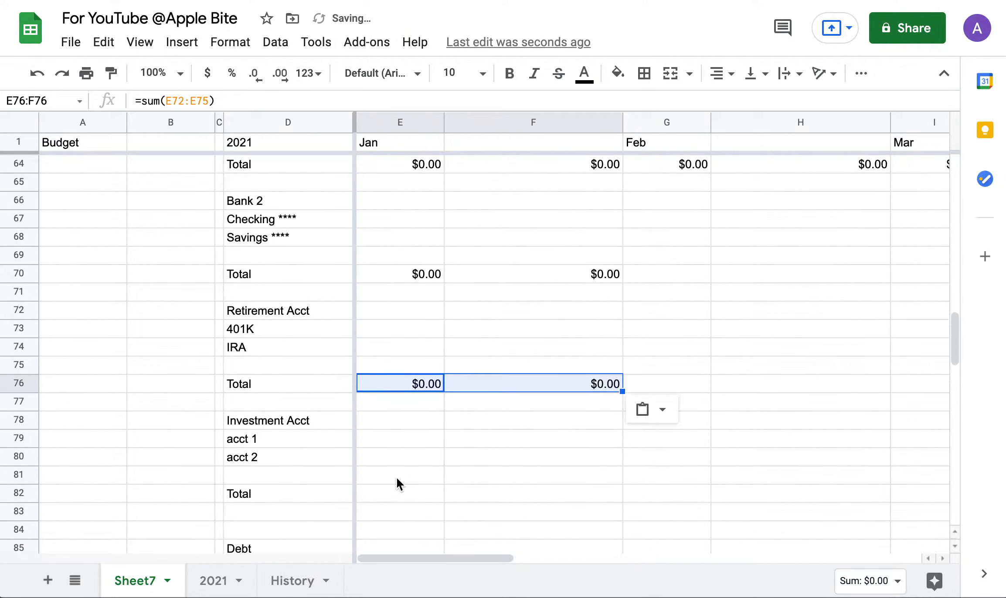
pyautogui.click(388, 476)
pyautogui.hotkey('ctrl', 'v')
pyautogui.scroll(-3, 389, 475)
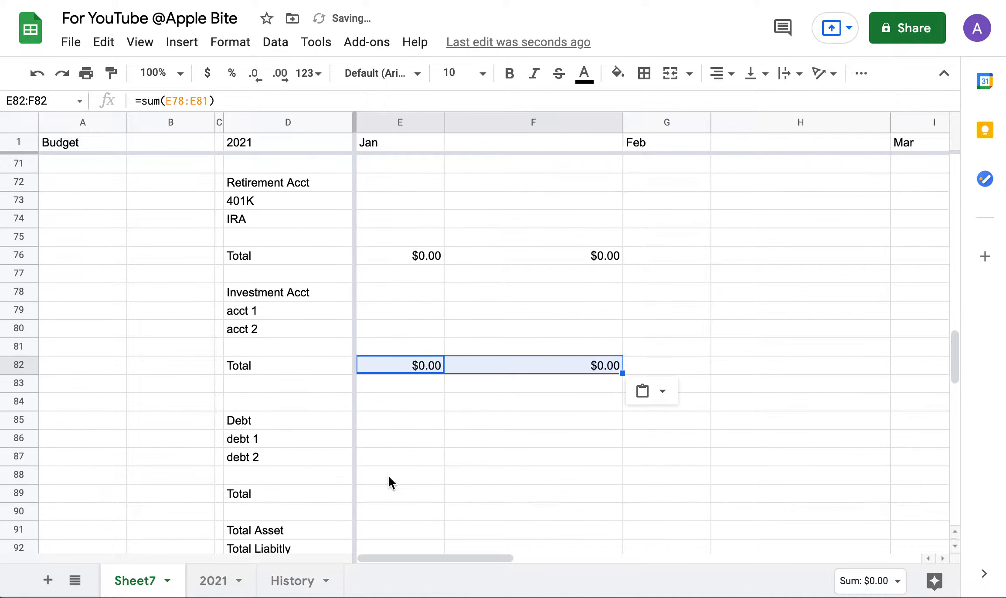
pyautogui.click(377, 489)
pyautogui.hotkey('ctrl', 'v')
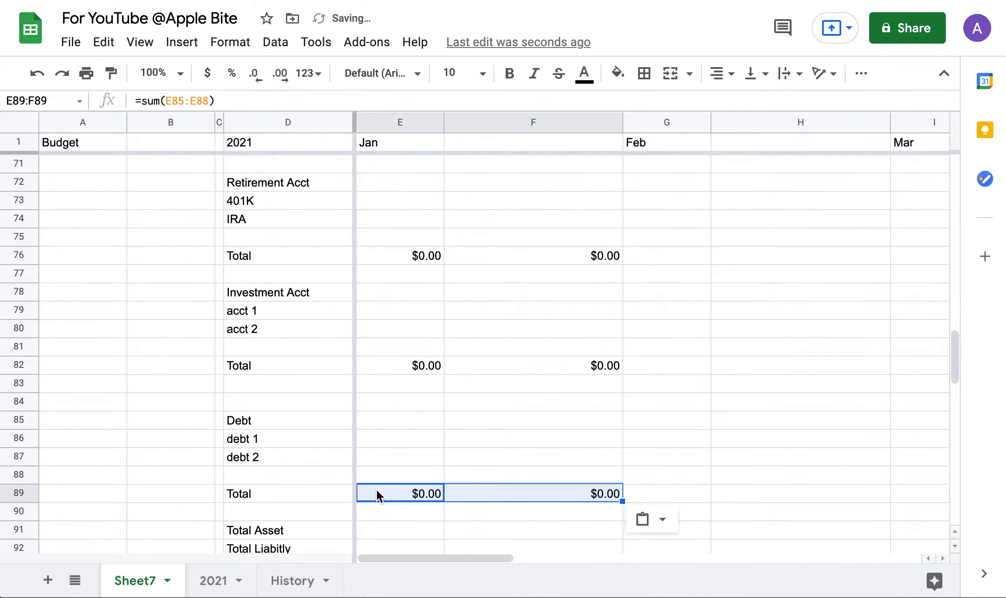
pyautogui.scroll(-2, 377, 490)
pyautogui.scroll(1, 377, 489)
pyautogui.scroll(7, 377, 489)
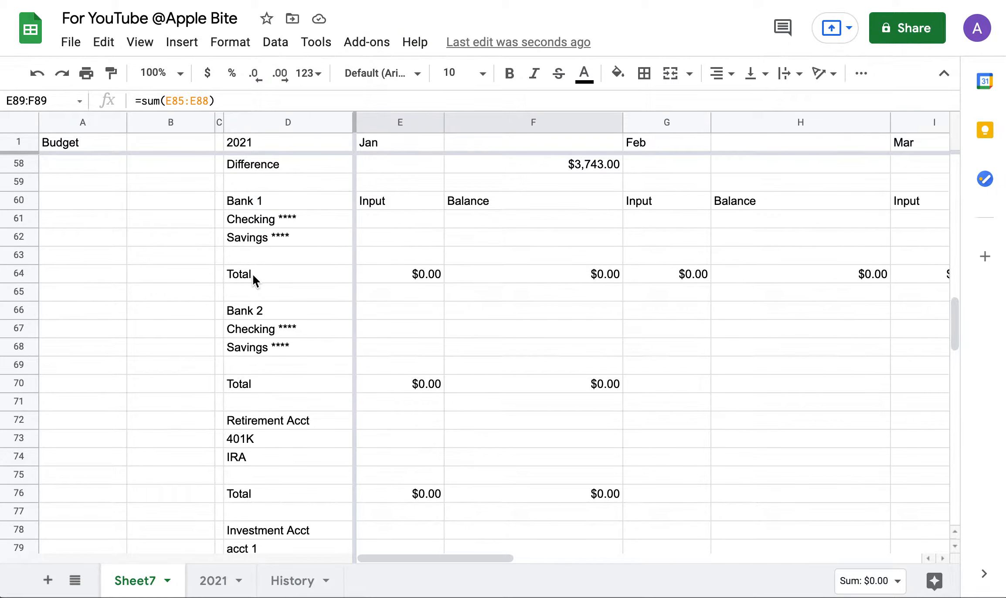
pyautogui.scroll(-1, 249, 394)
pyautogui.scroll(-2, 249, 396)
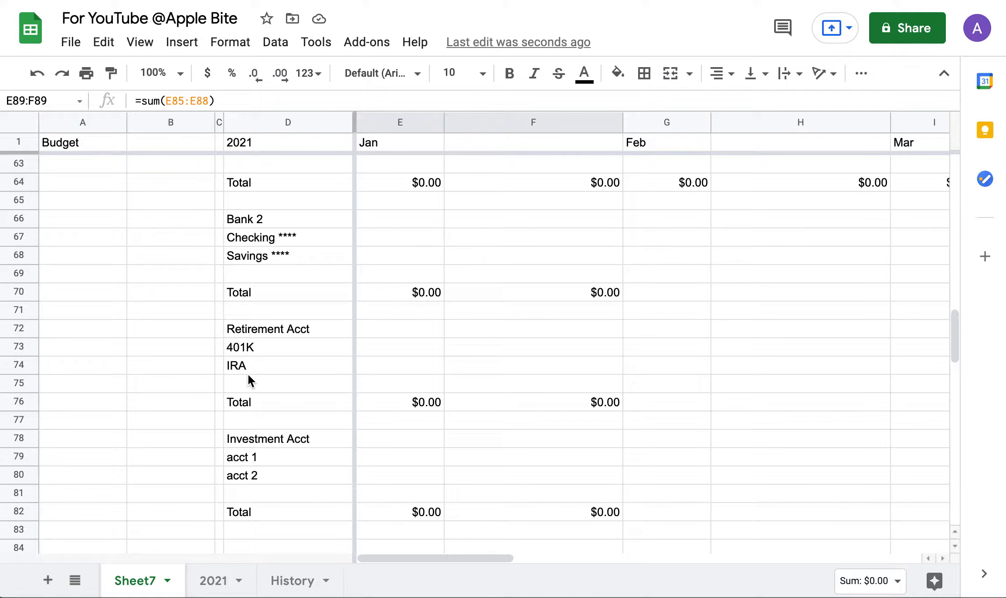
# Copy the Input/Balance headers from E60:F60 into Bank 2, Retirement Acct and Investment Acct header rows.
pyautogui.click(388, 328)
pyautogui.scroll(3, 392, 343)
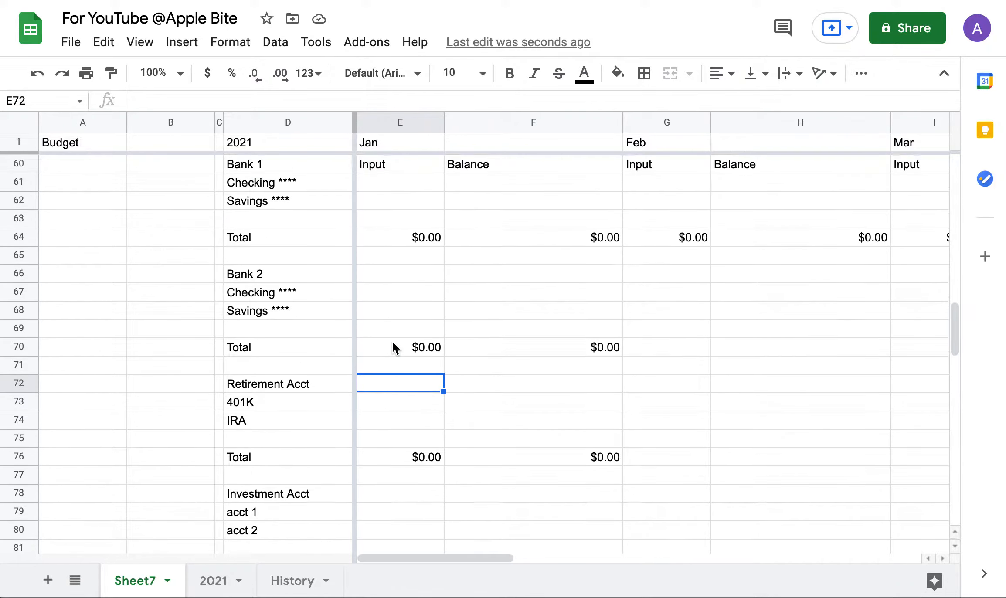
pyautogui.moveTo(391, 224); pyautogui.dragTo(501, 221)
pyautogui.press('super+c')
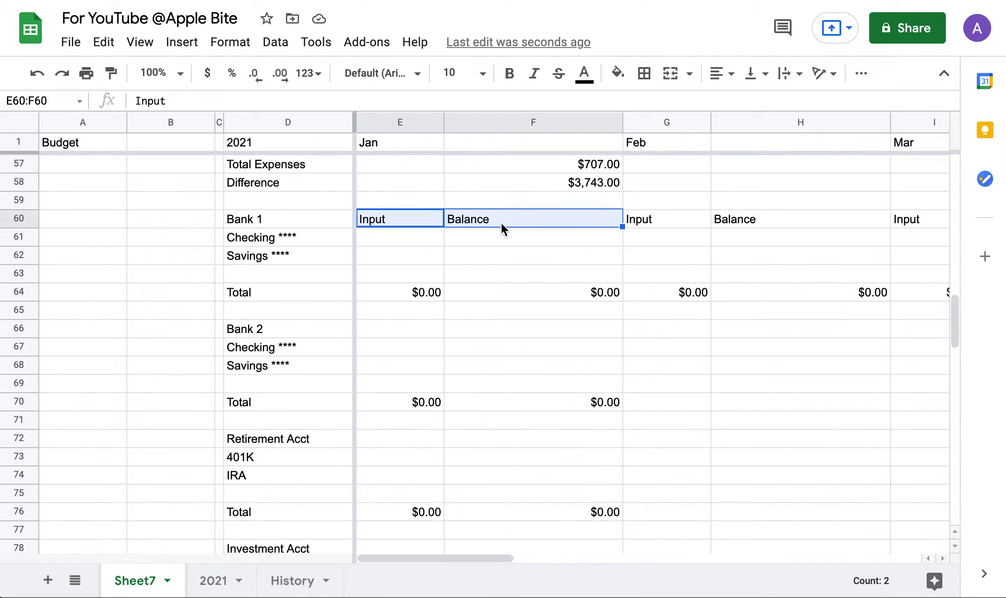
pyautogui.click(383, 326)
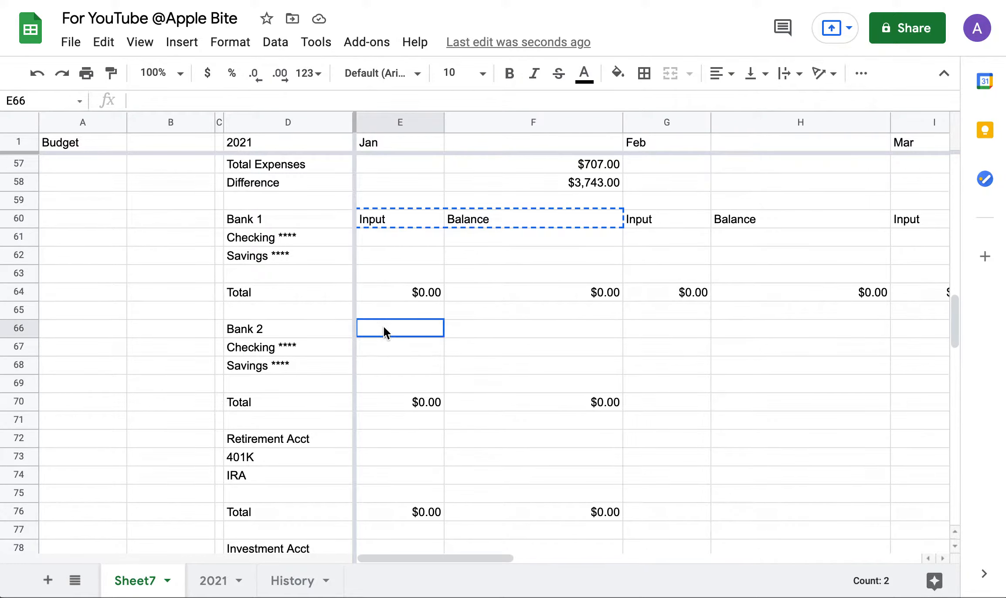
pyautogui.press('super+v')
pyautogui.click(390, 438)
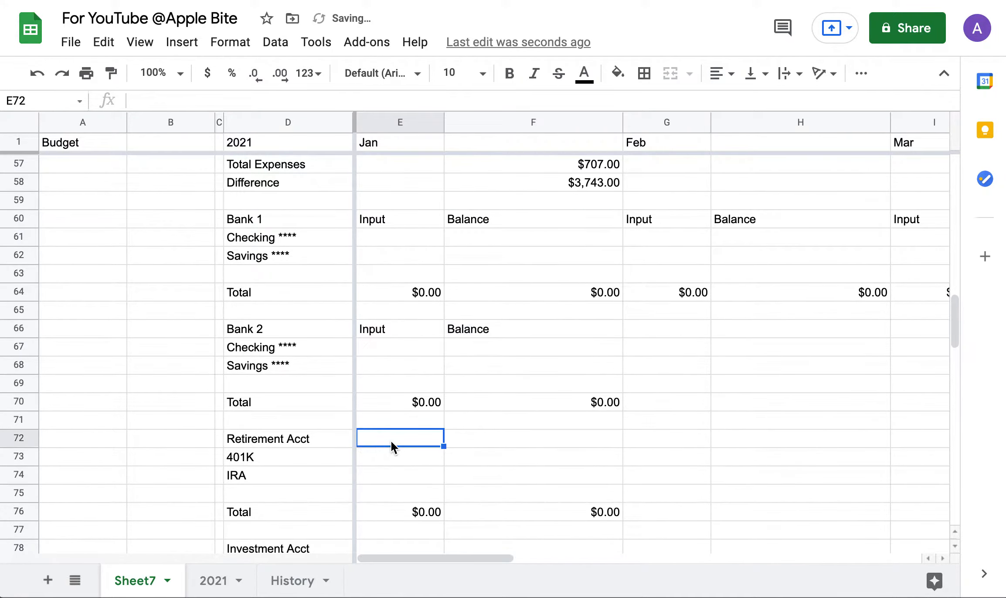
pyautogui.press('super+v')
pyautogui.scroll(-3, 390, 440)
pyautogui.click(393, 462)
pyautogui.press('super+v')
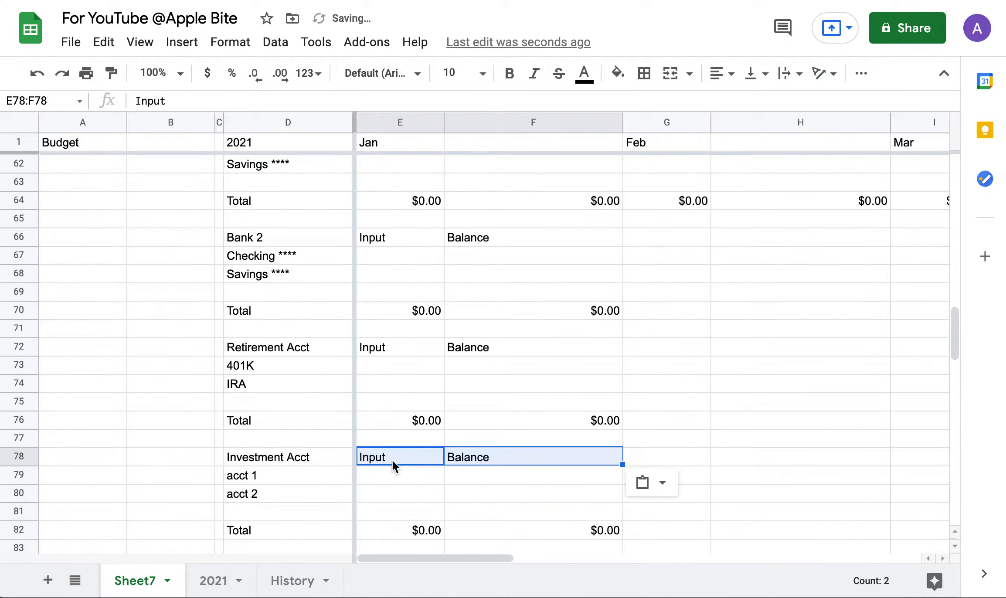
pyautogui.scroll(-2, 392, 461)
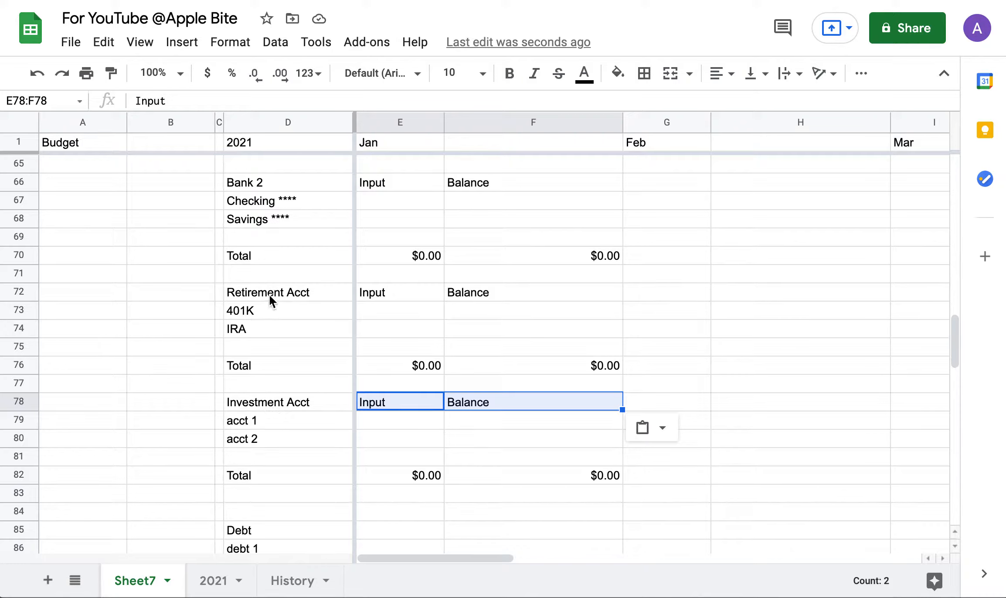
pyautogui.scroll(1, 272, 318)
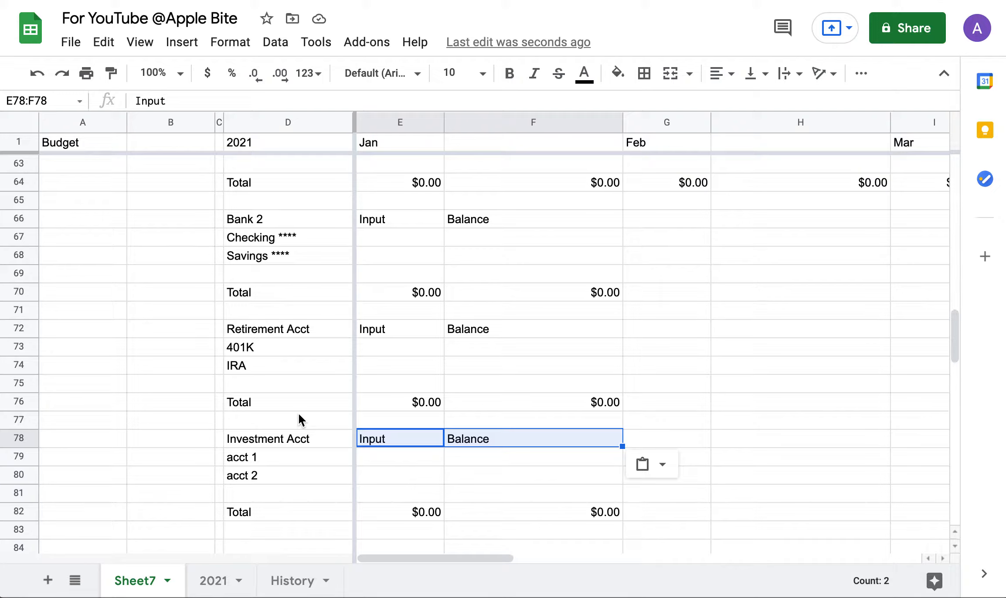
pyautogui.scroll(-2, 301, 420)
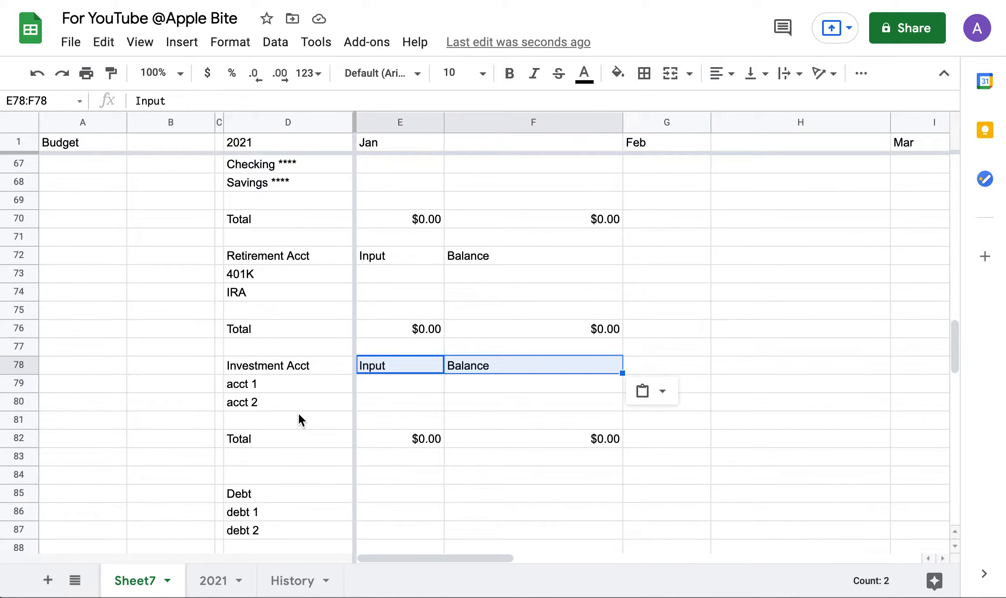
pyautogui.click(301, 365)
# Head the Debt section with 'Payment' in E85 and 'Remaining Balance' in F85.
pyautogui.scroll(-2, 290, 437)
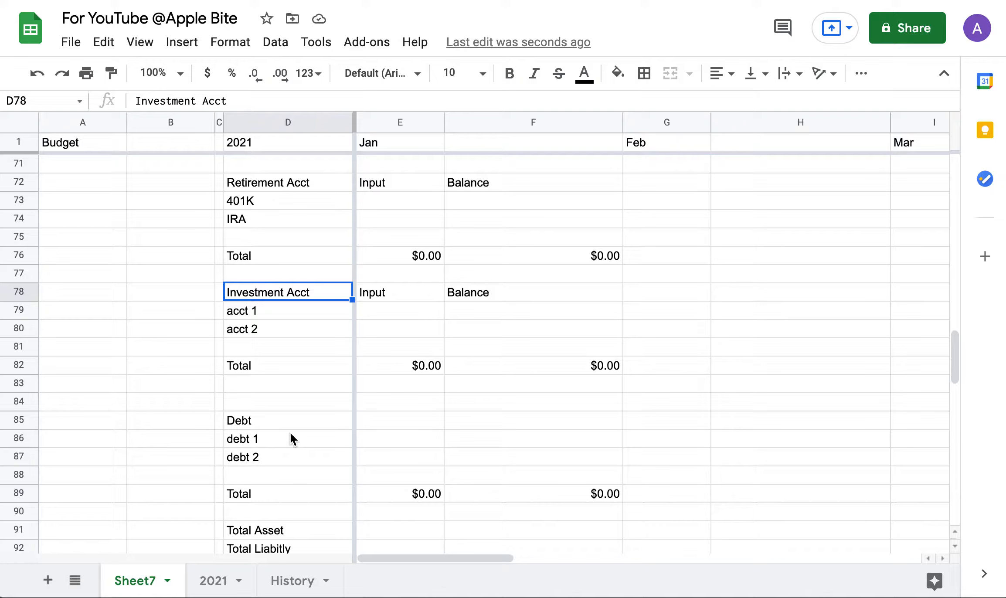
pyautogui.scroll(-1, 290, 436)
pyautogui.scroll(-2, 290, 435)
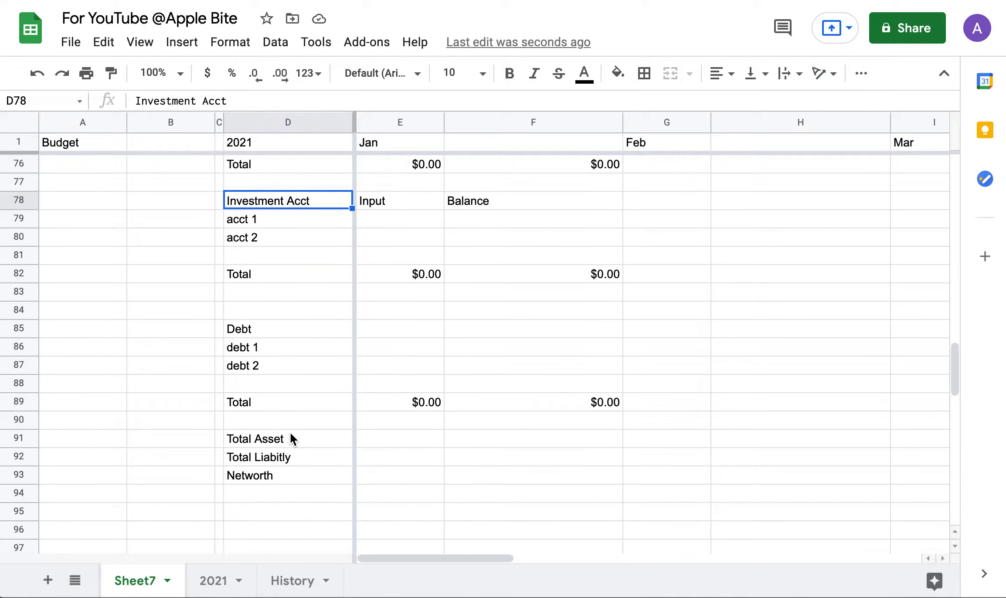
pyautogui.click(262, 330)
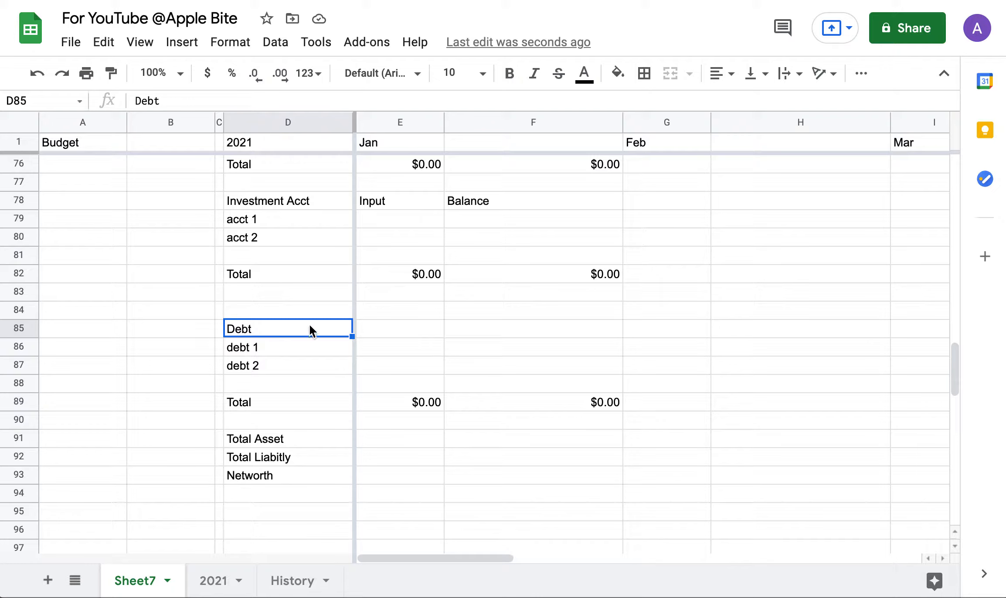
pyautogui.click(392, 334)
pyautogui.write('Payment')
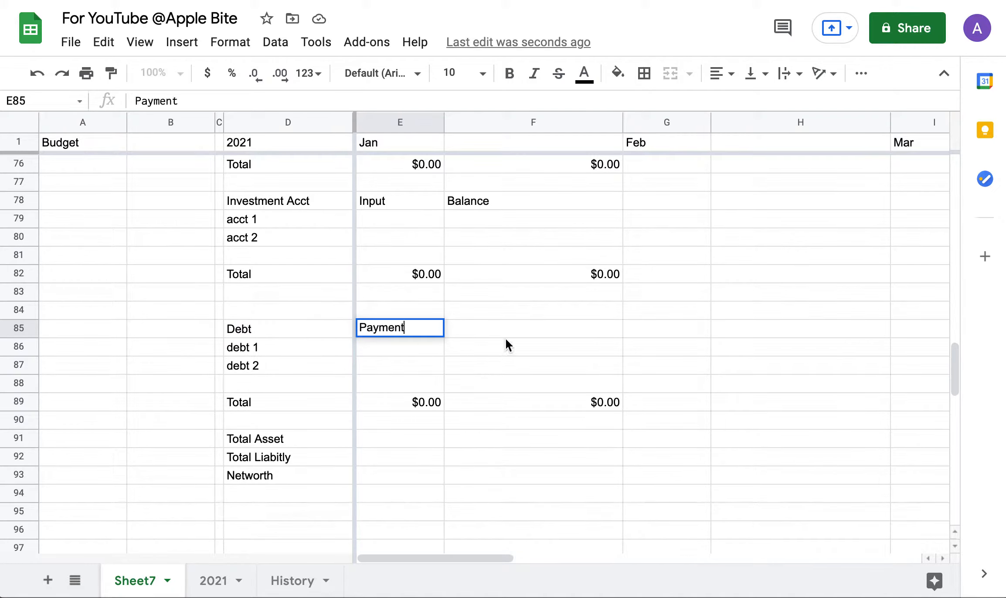
pyautogui.click(499, 324)
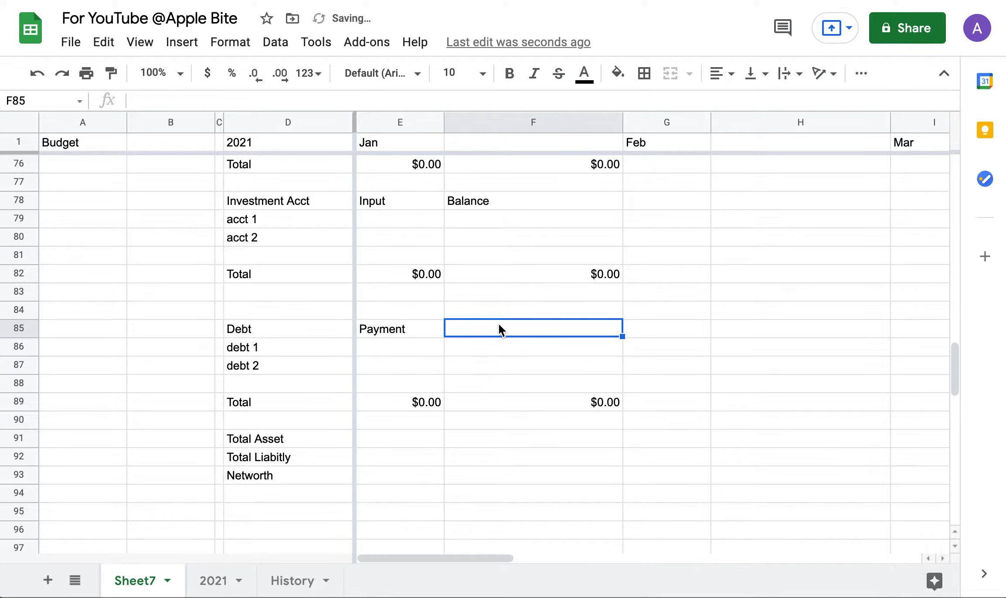
pyautogui.write('Remaining Balance')
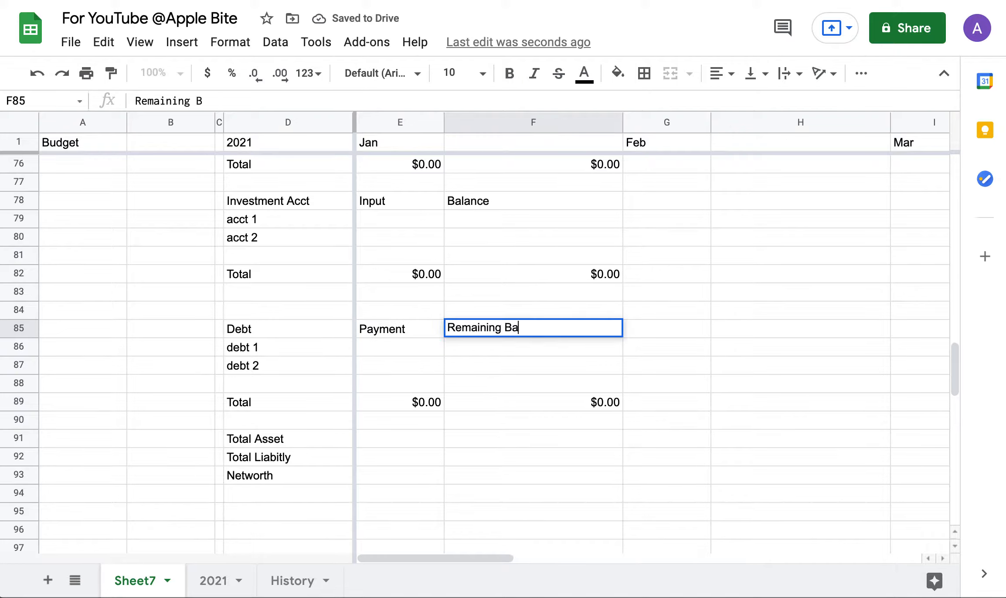
pyautogui.click(370, 371)
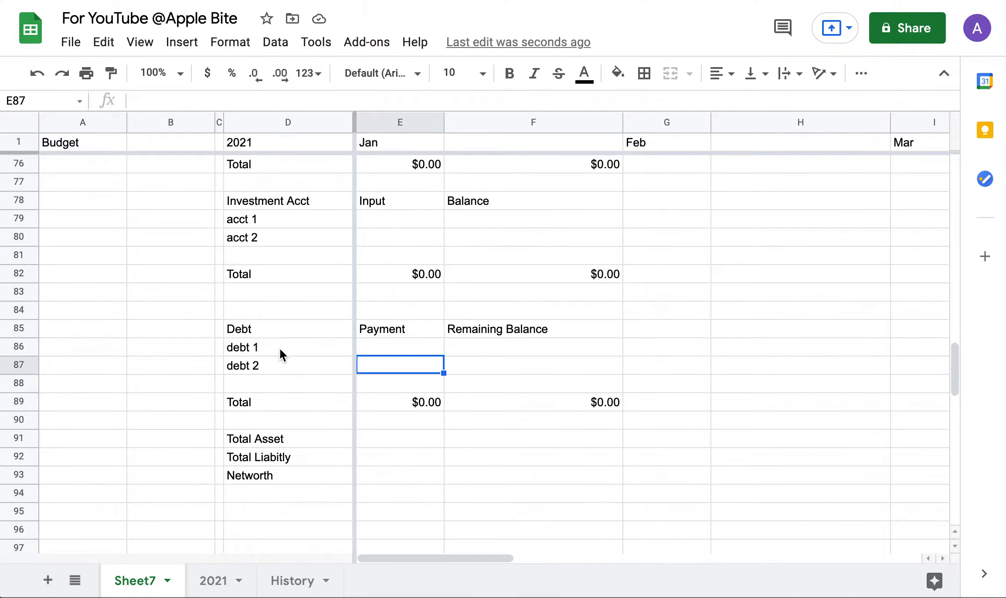
pyautogui.scroll(5, 279, 348)
pyautogui.scroll(-6, 280, 350)
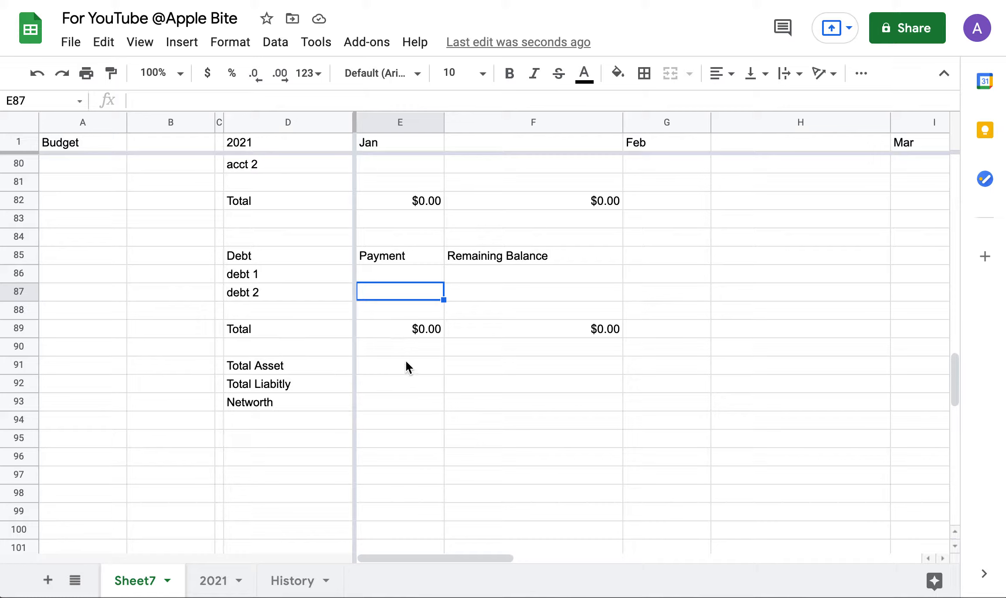
pyautogui.click(501, 373)
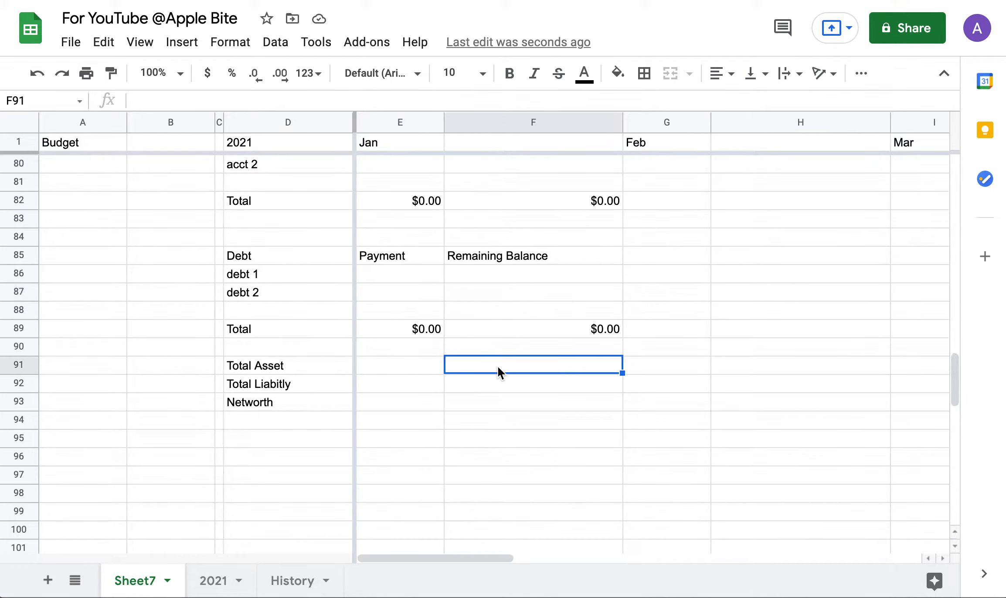
pyautogui.rightClick(14, 348)
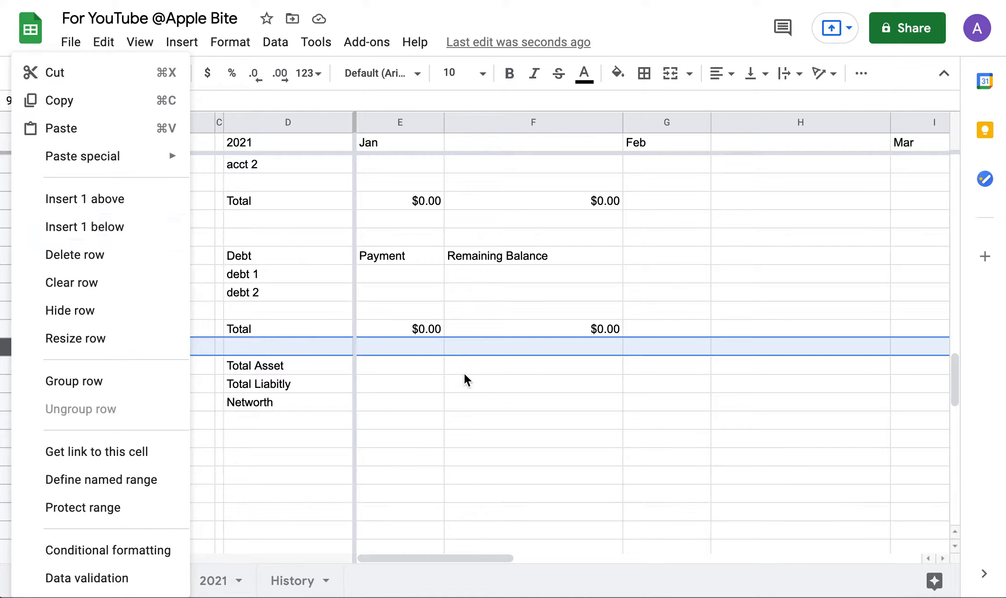
pyautogui.click(554, 380)
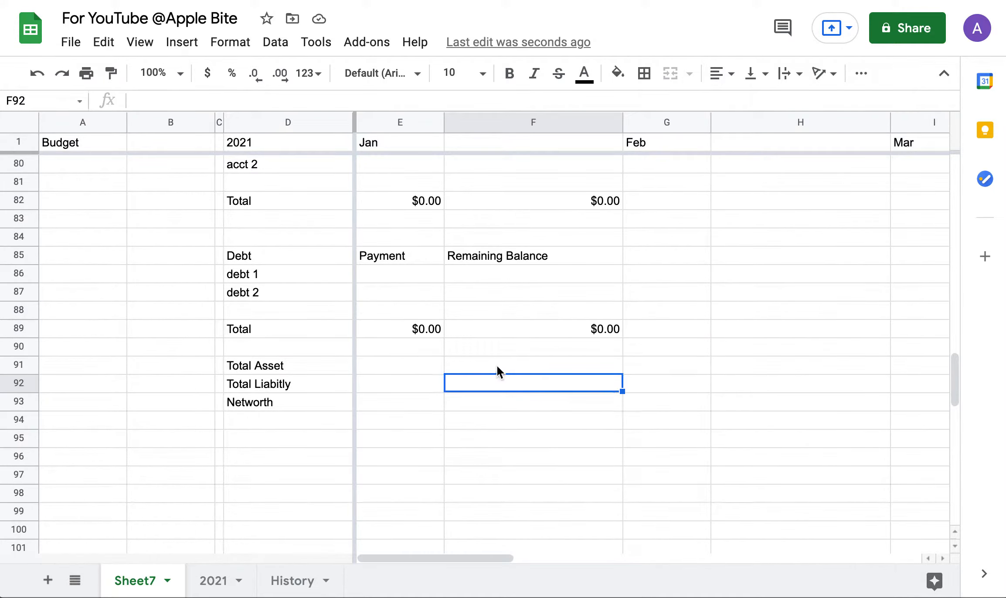
pyautogui.click(398, 368)
pyautogui.moveTo(322, 366); pyautogui.dragTo(494, 404)
pyautogui.click(494, 402)
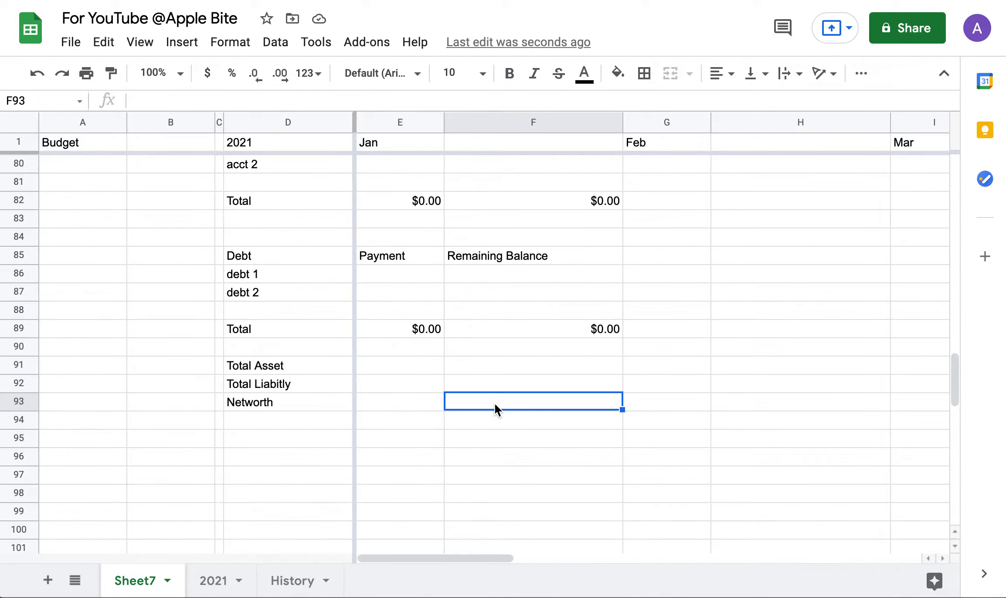
pyautogui.click(469, 366)
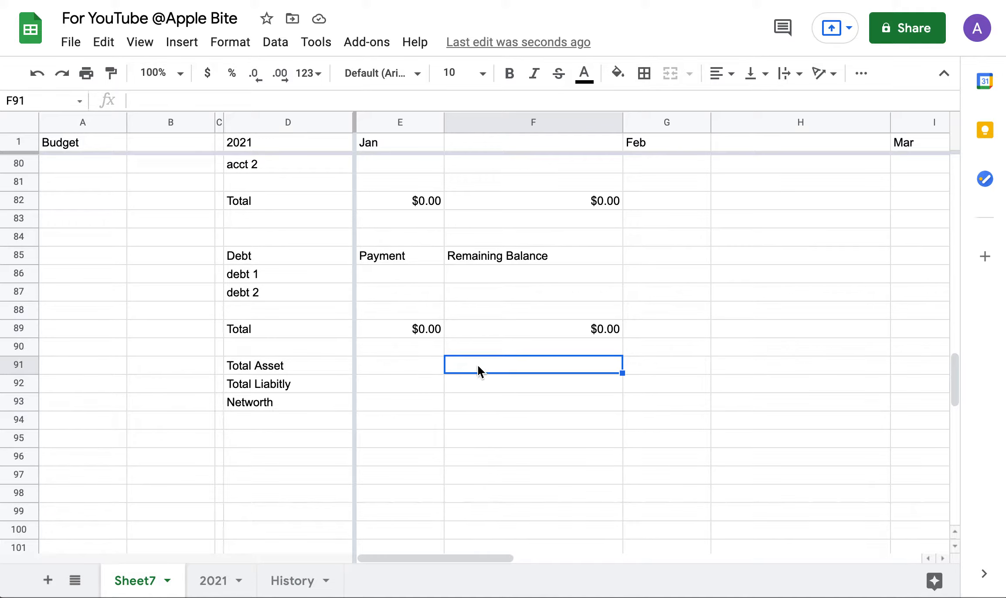
# Enter a sum in F91 adding the F82, F76, F70 and F64 account Balance totals.
pyautogui.write('=sum(')
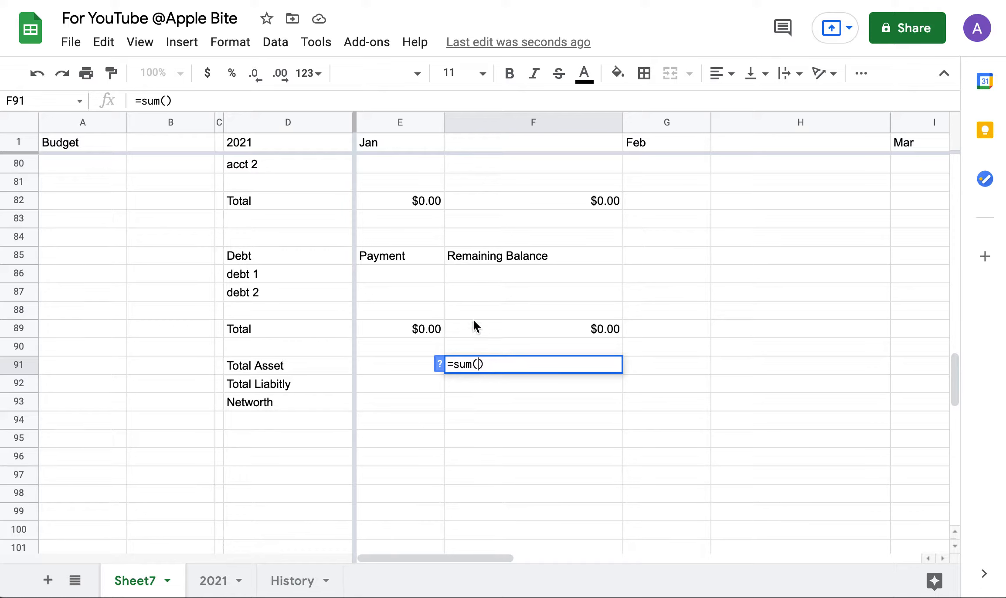
pyautogui.scroll(1, 474, 327)
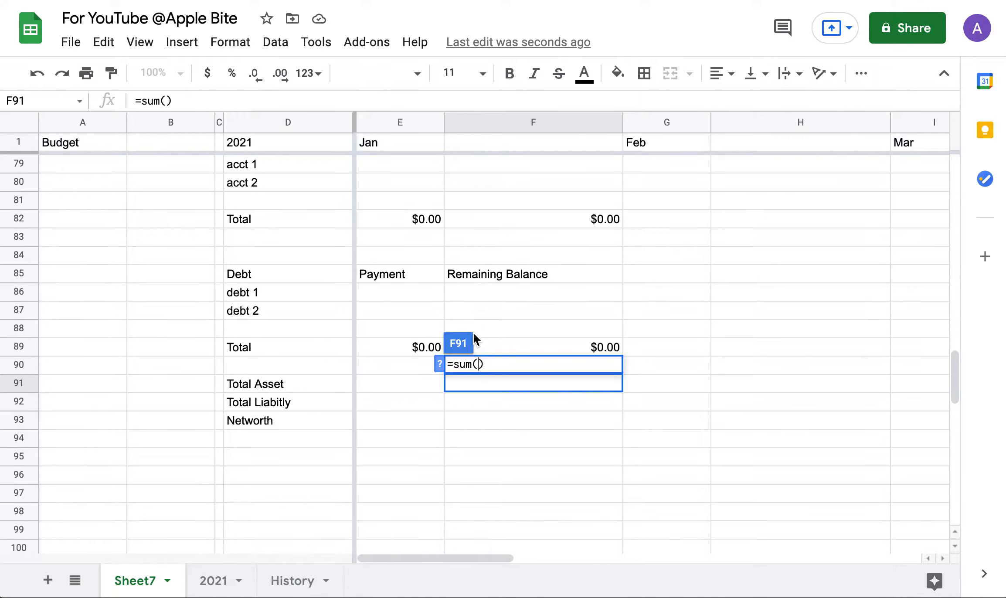
pyautogui.scroll(-3, 506, 284)
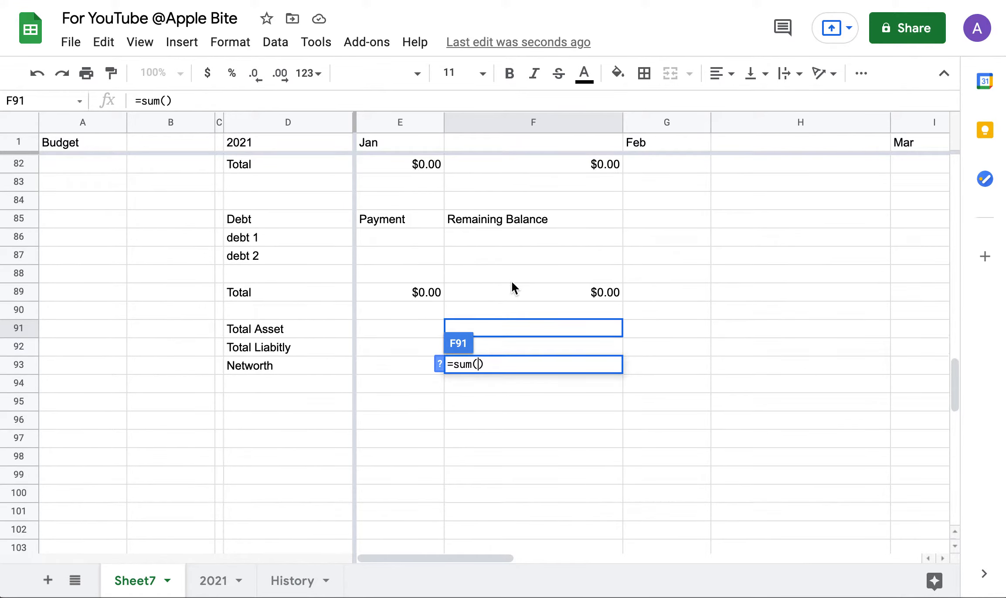
pyautogui.click(572, 289)
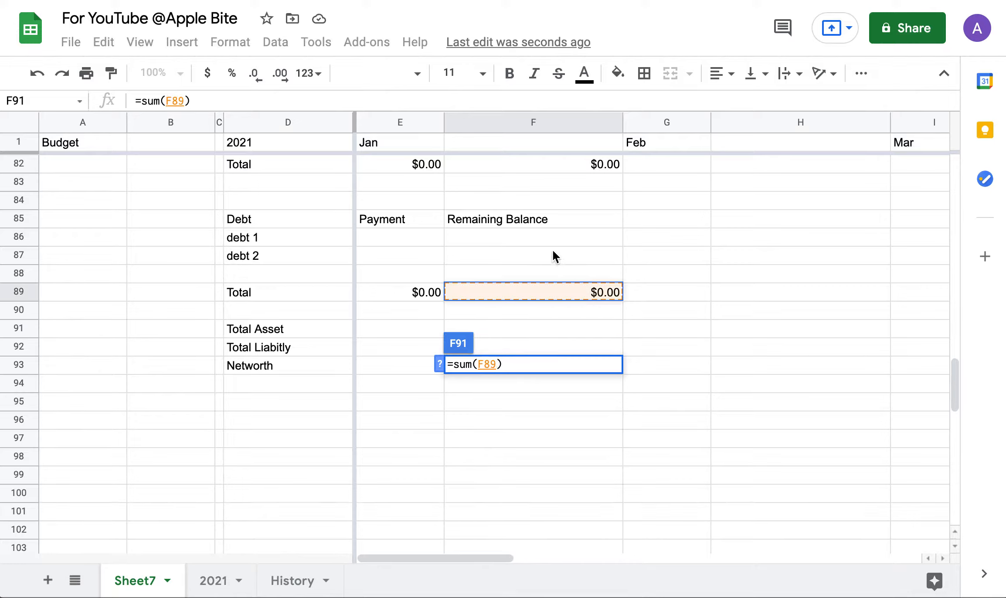
pyautogui.scroll(2, 550, 256)
pyautogui.click(559, 204)
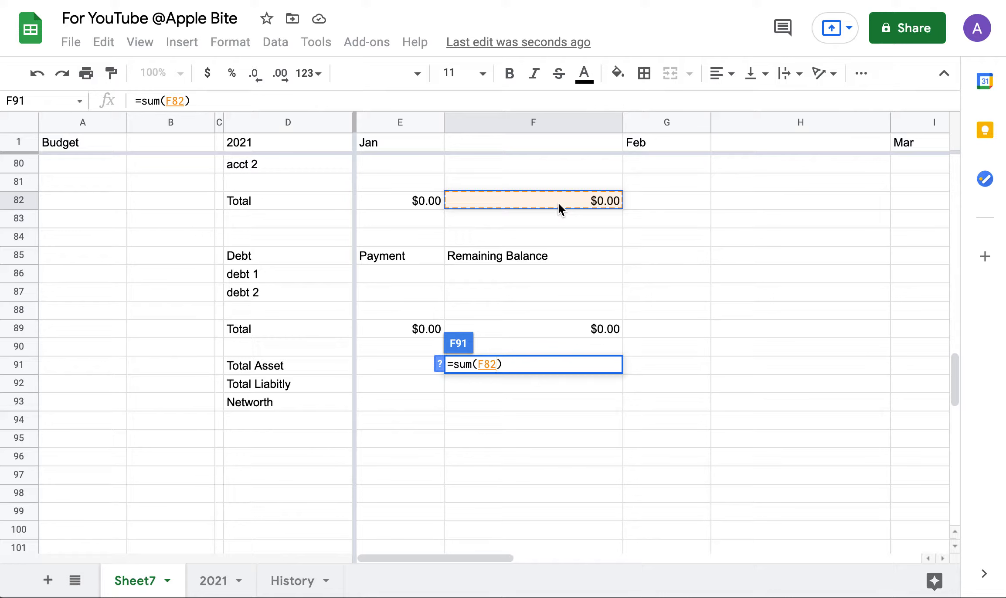
pyautogui.scroll(4, 558, 202)
pyautogui.write(',')
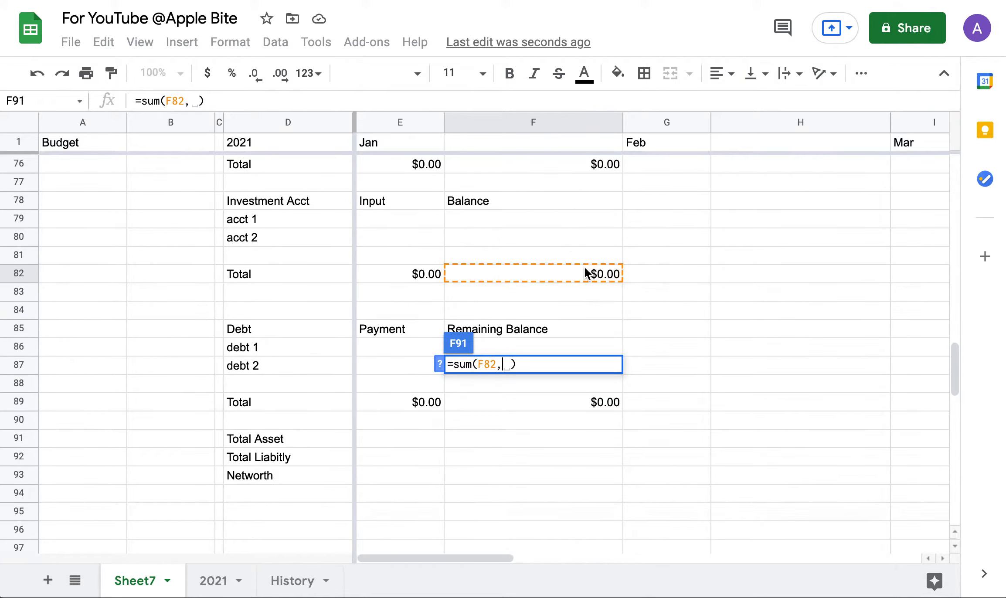
pyautogui.scroll(4, 585, 267)
pyautogui.click(600, 237)
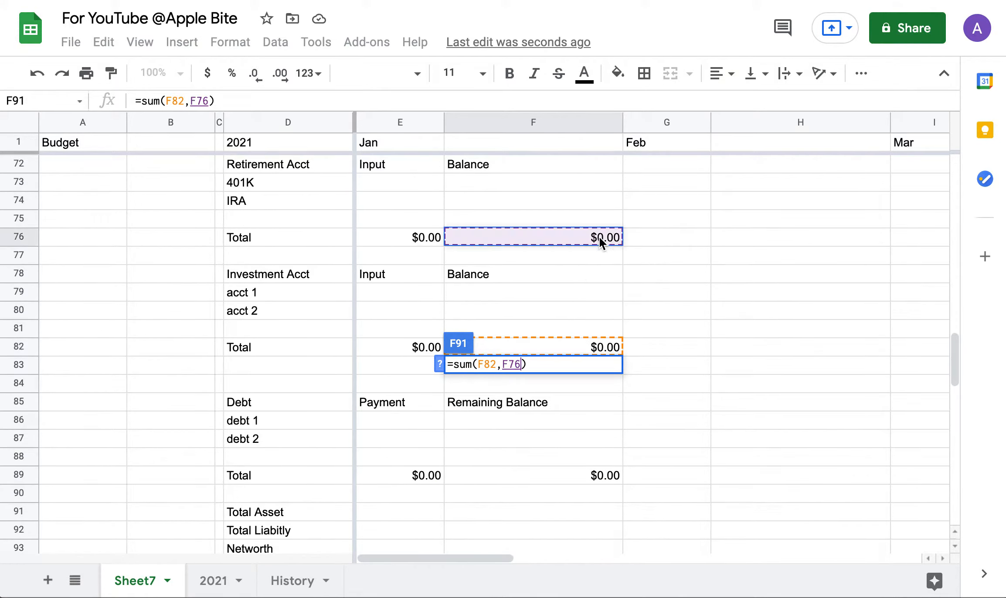
pyautogui.write(',')
pyautogui.scroll(3, 598, 260)
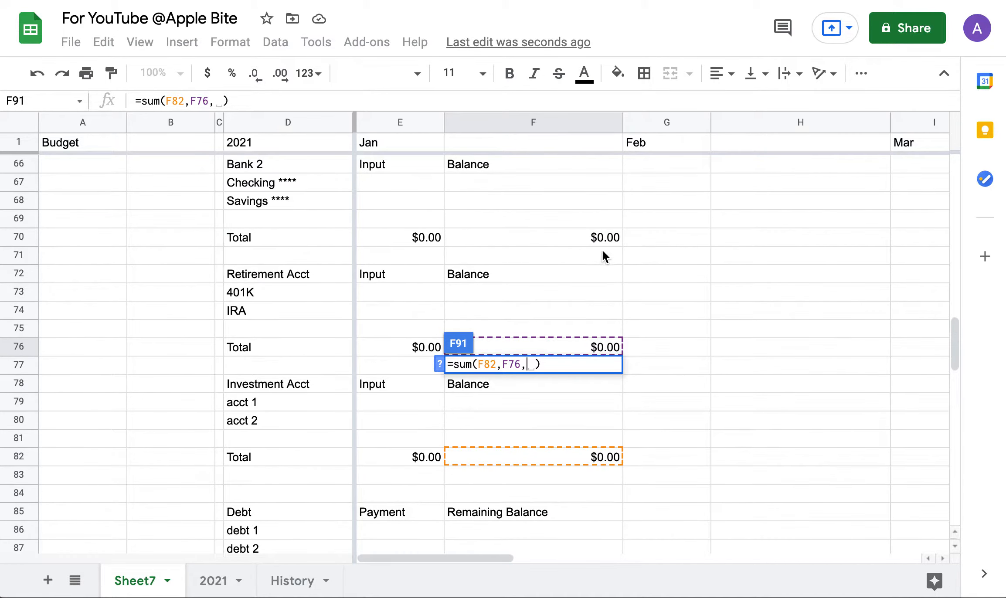
pyautogui.click(602, 240)
pyautogui.write(',')
pyautogui.scroll(3, 600, 245)
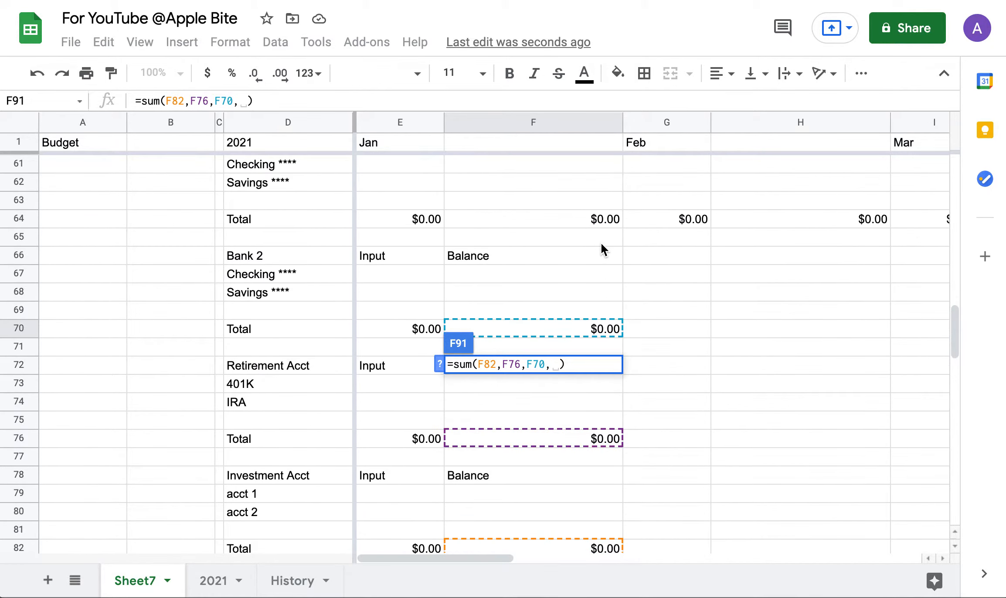
pyautogui.click(596, 222)
pyautogui.press('Return')
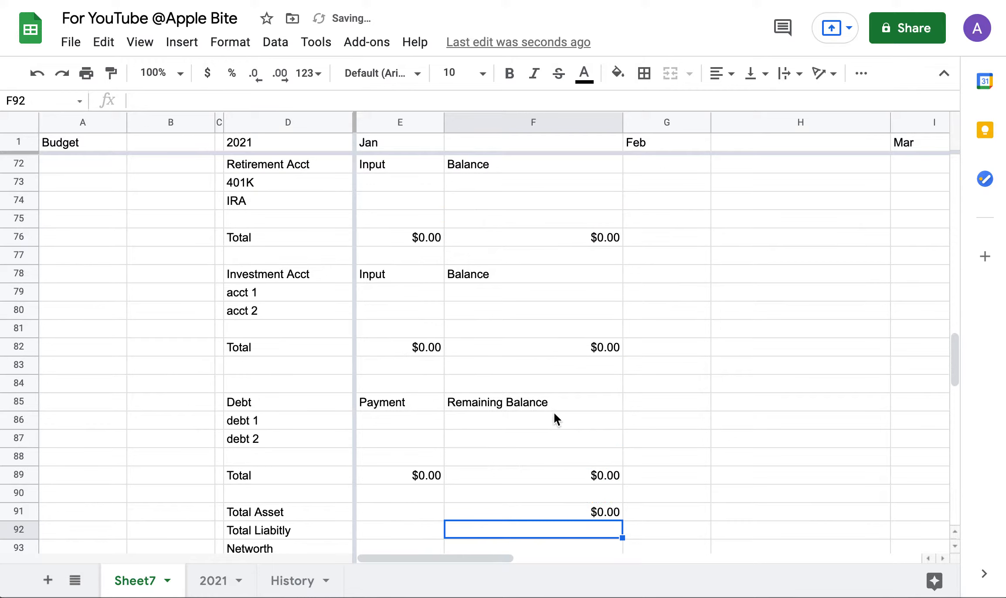
pyautogui.scroll(-2, 555, 418)
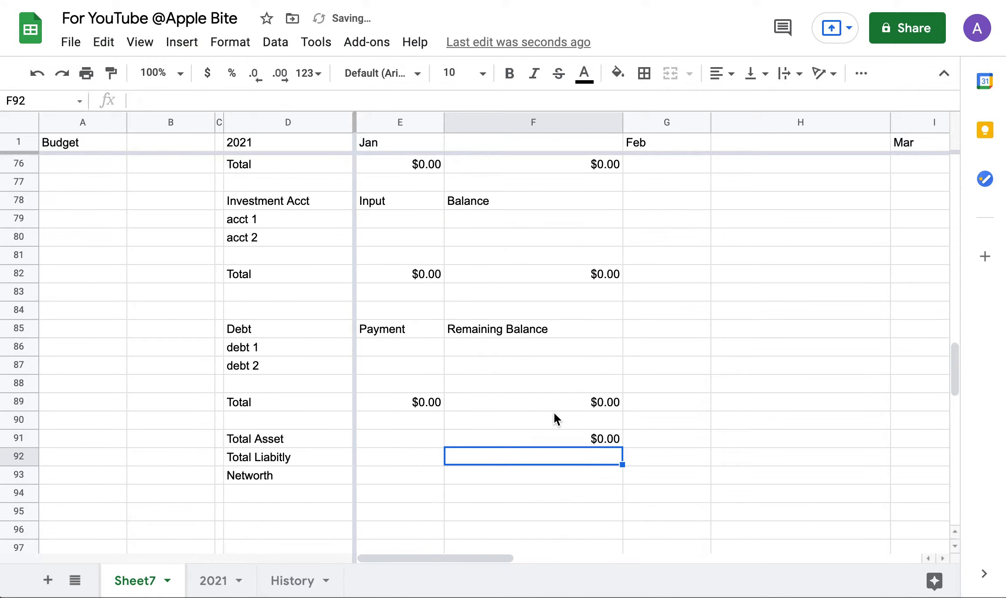
# Set F92 Total Liabilty to =F89, the Debt total.
pyautogui.click(307, 103)
pyautogui.write('=')
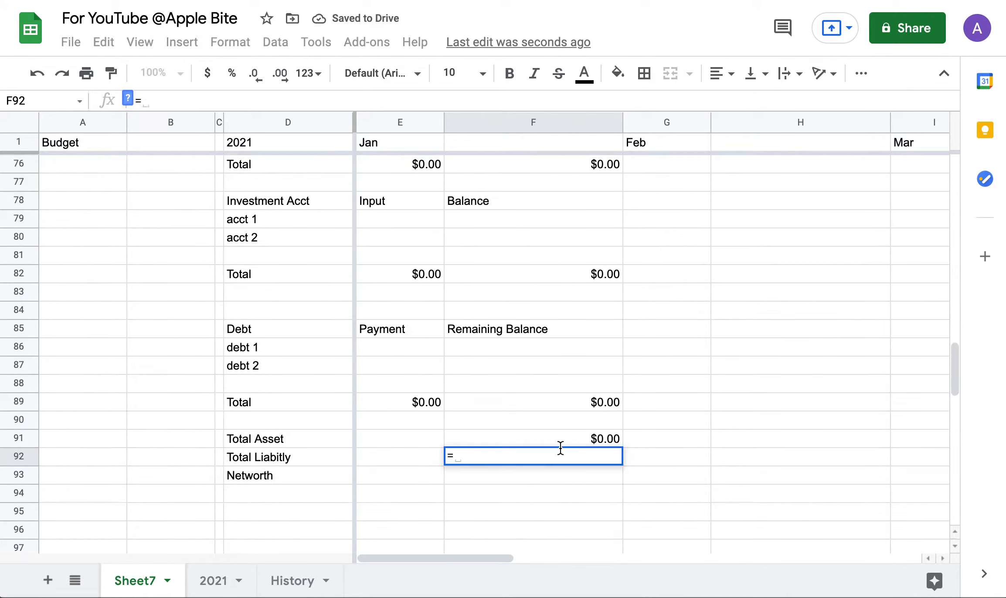
pyautogui.click(592, 409)
pyautogui.press('Return')
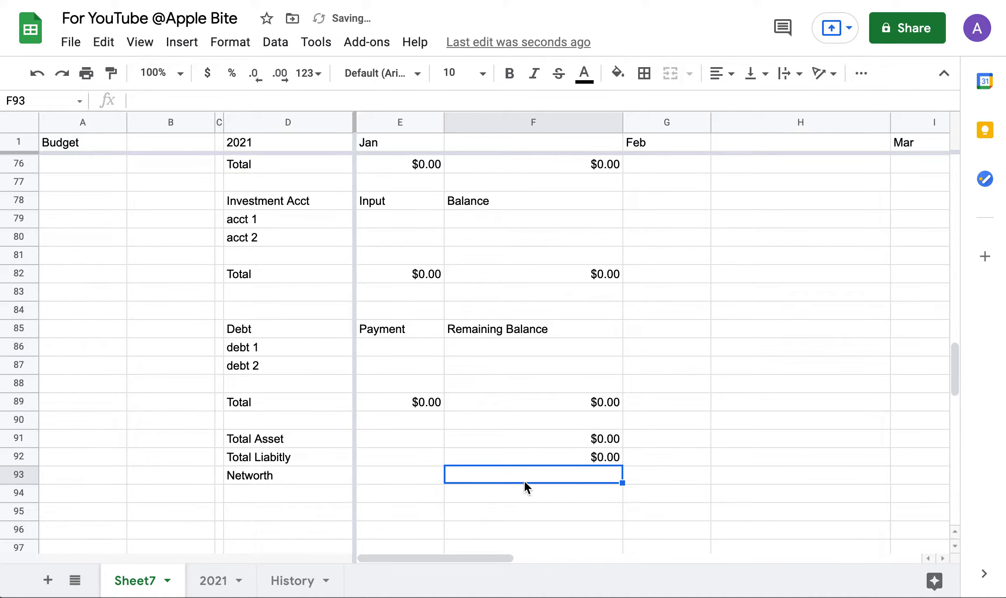
# Set F93 Networth to =F91-F92, Total Asset minus total liability.
pyautogui.click(359, 92)
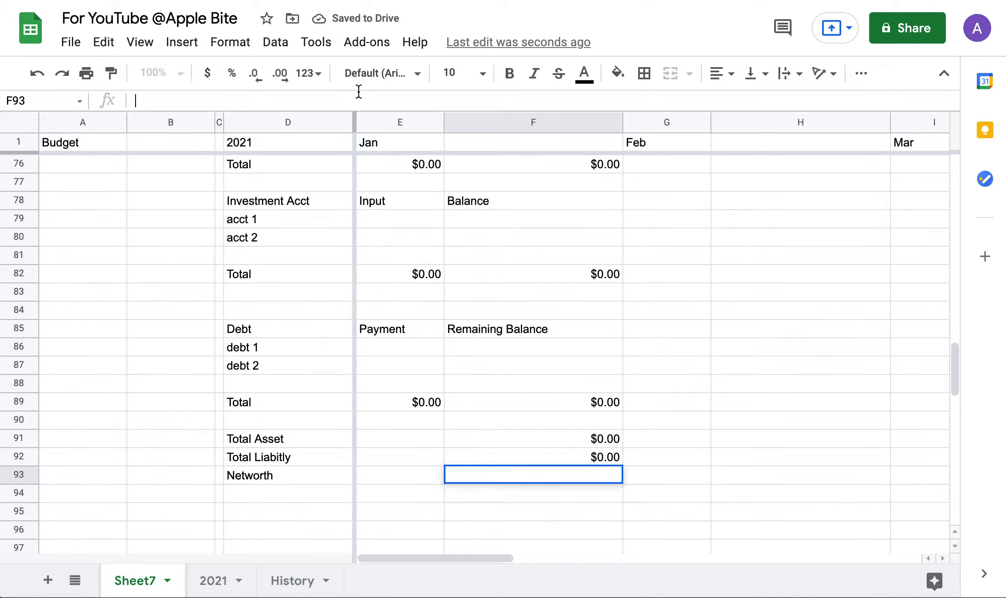
pyautogui.write('=')
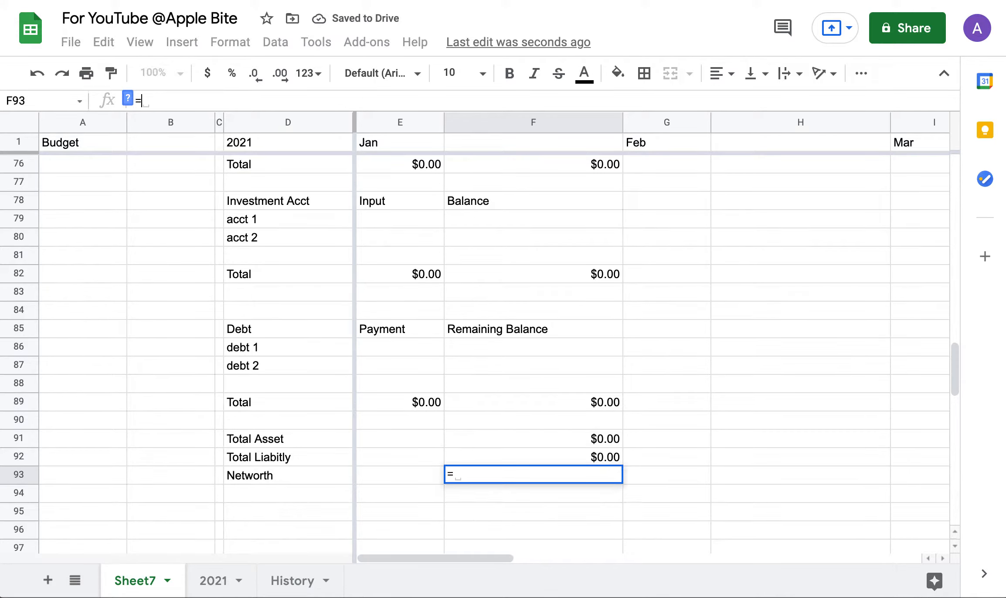
pyautogui.click(586, 434)
pyautogui.write('-')
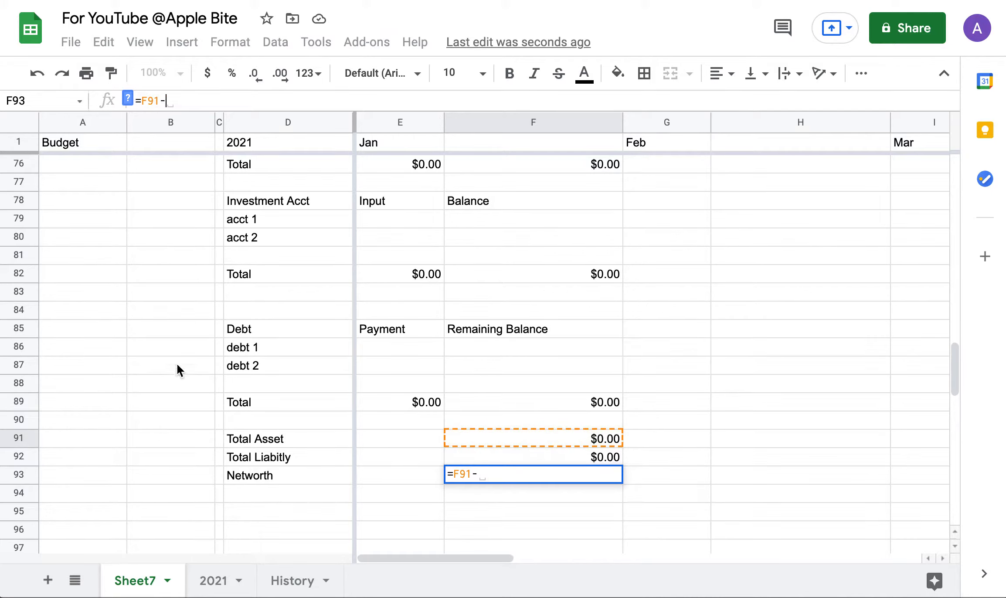
pyautogui.click(493, 461)
pyautogui.press('Return')
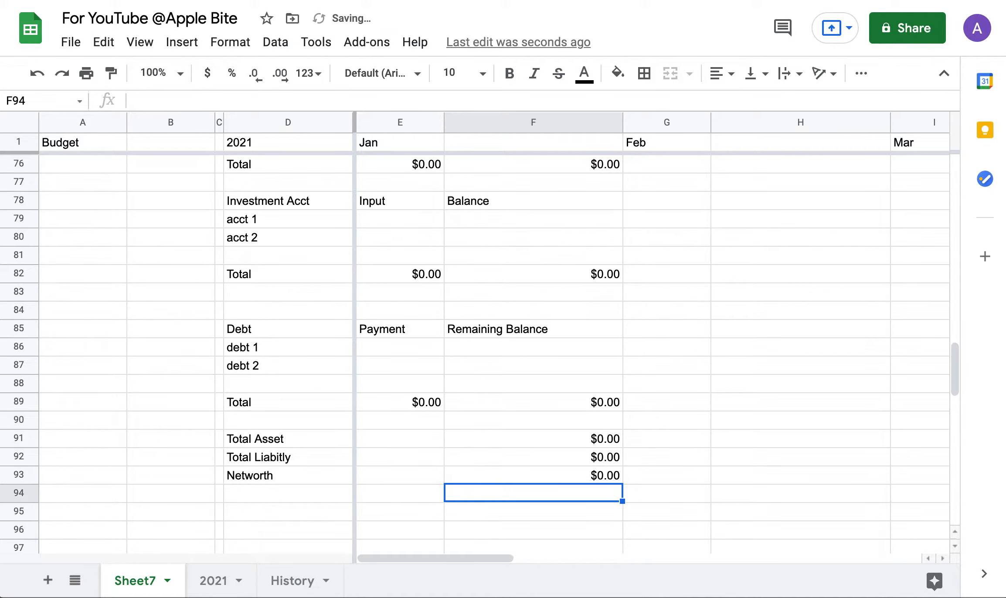
pyautogui.scroll(5, 489, 359)
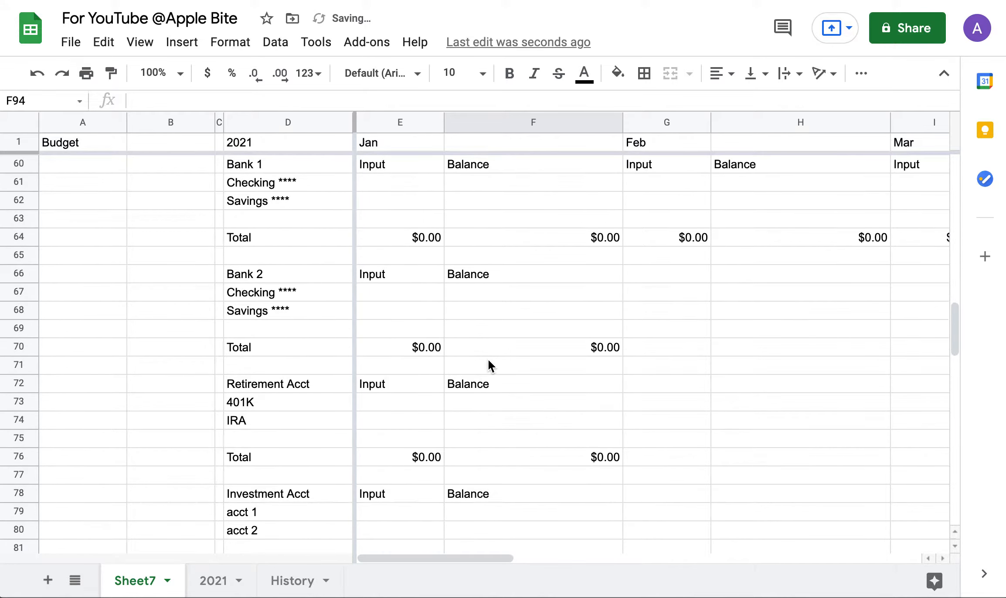
pyautogui.scroll(1, 479, 266)
# Enter January bank balances: checking 4,000 and savings 10,000 for both Bank 1 and Bank 2.
pyautogui.click(473, 239)
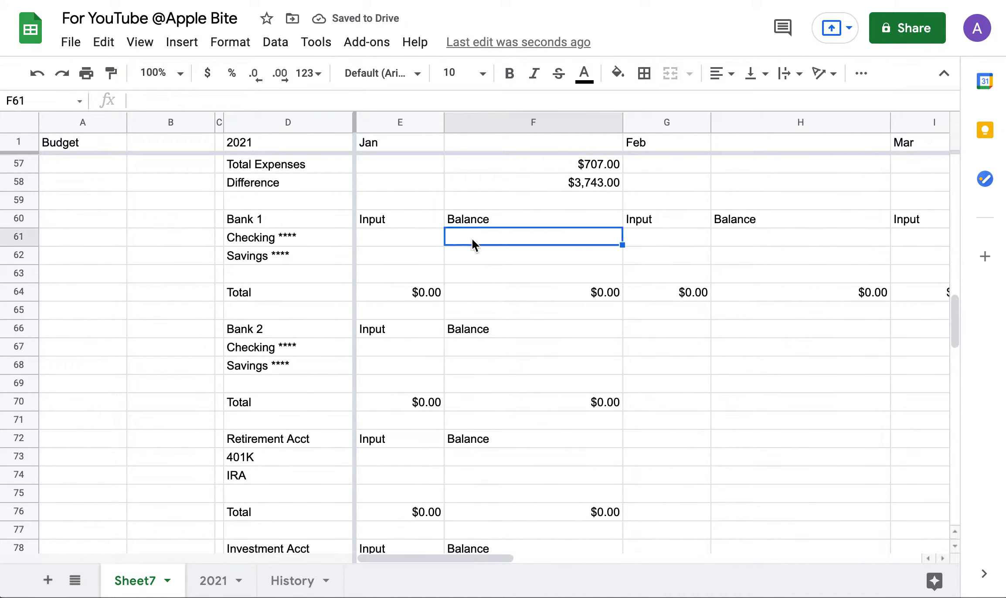
pyautogui.write('4000')
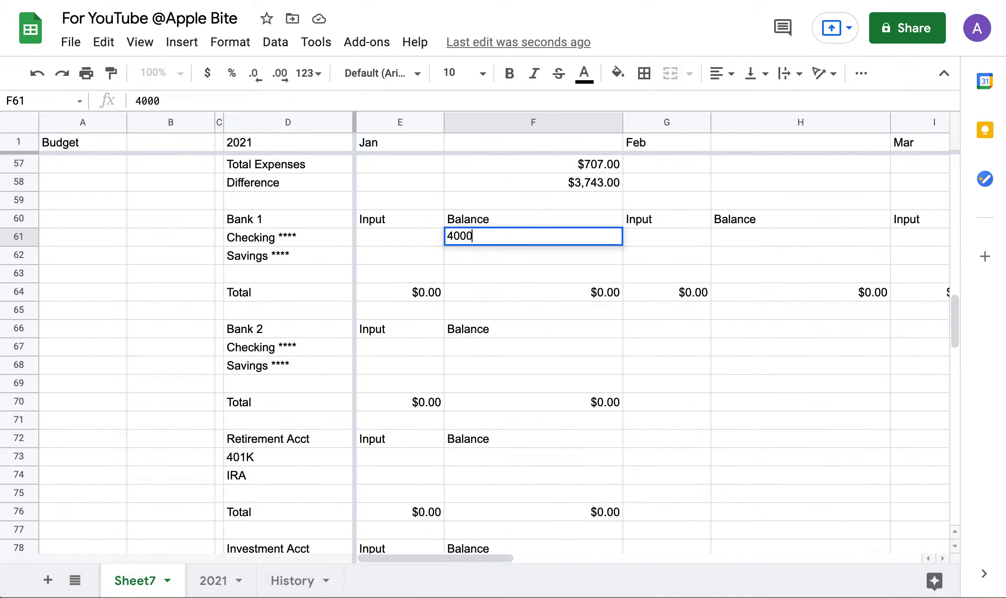
pyautogui.press('Return')
pyautogui.write('4000')
pyautogui.press('BackSpace')
pyautogui.press('BackSpace')
pyautogui.press('BackSpace')
pyautogui.press('BackSpace')
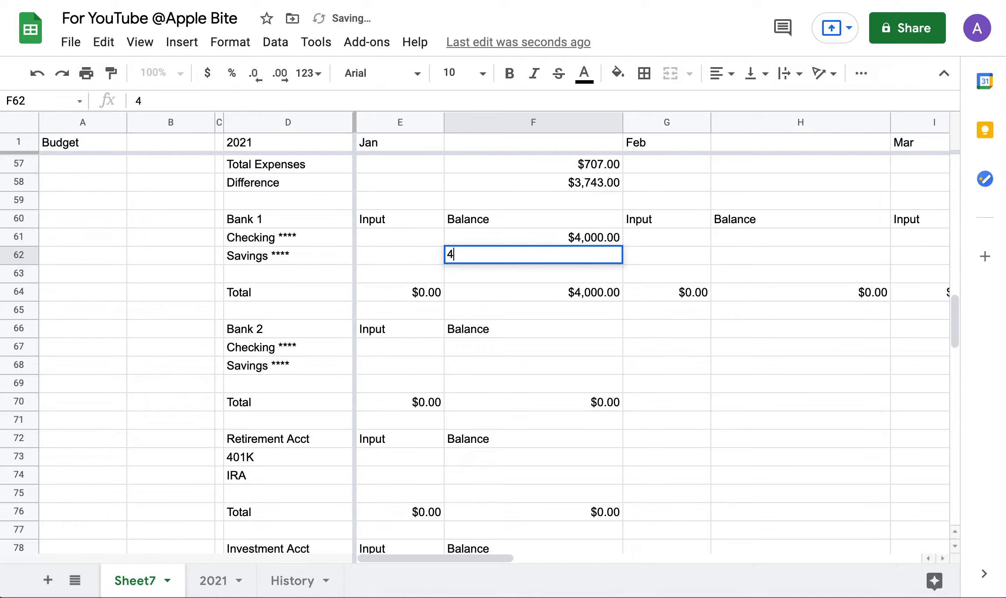
pyautogui.write('10,000')
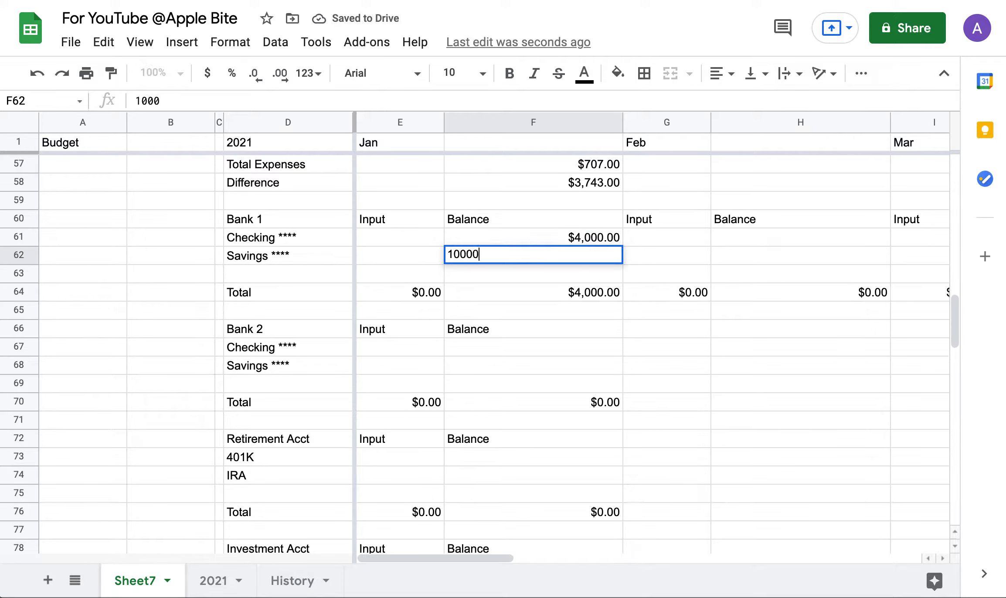
pyautogui.press('Return')
pyautogui.click(541, 351)
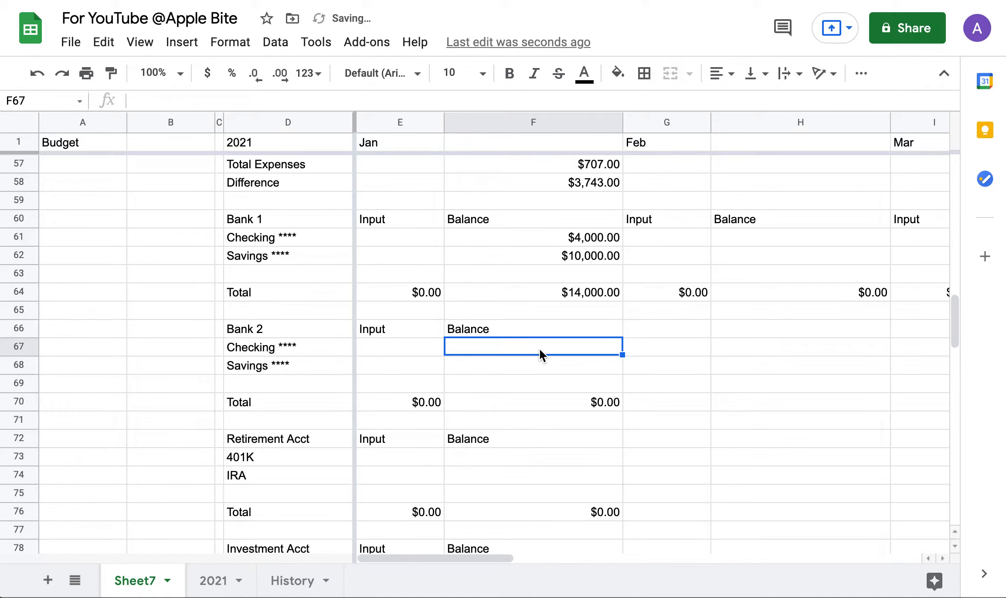
pyautogui.write('4000')
pyautogui.press('Return')
pyautogui.write('10000')
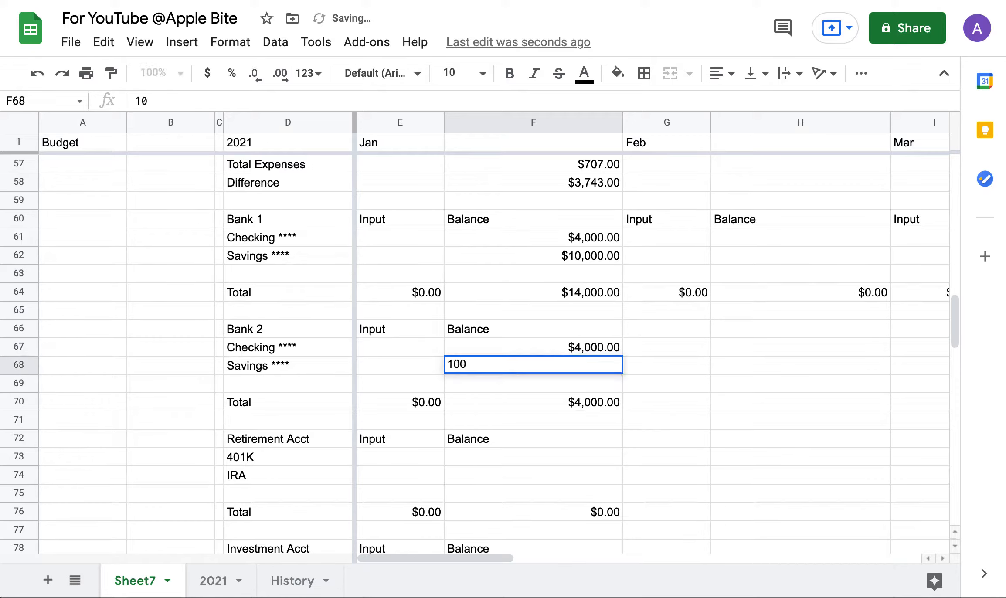
pyautogui.press('Return')
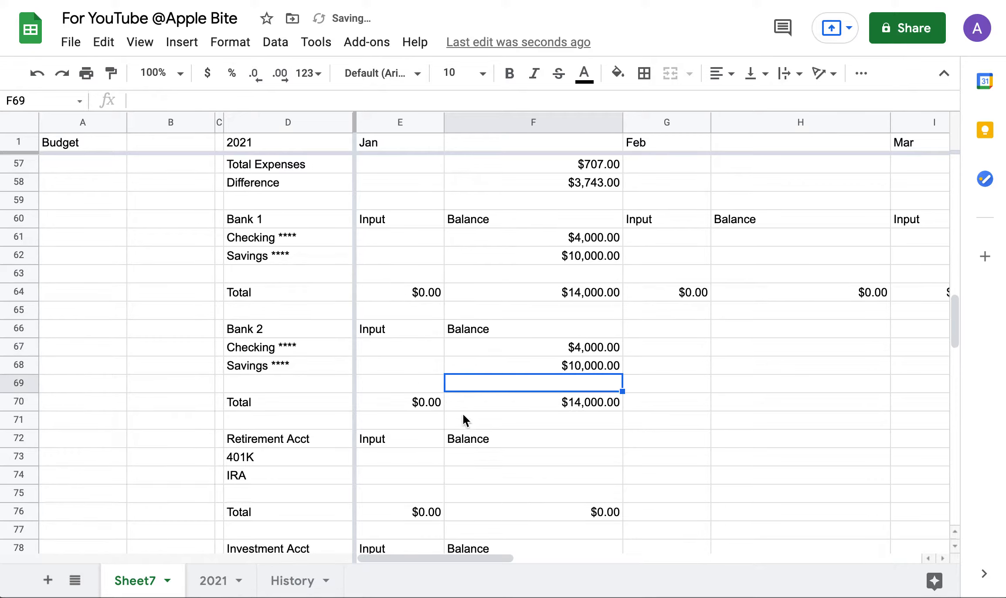
# Enter January balances of 40,000 for 401K, 30,000 for IRA, and 40,000 each for acct 1 and acct 2.
pyautogui.scroll(-5, 464, 415)
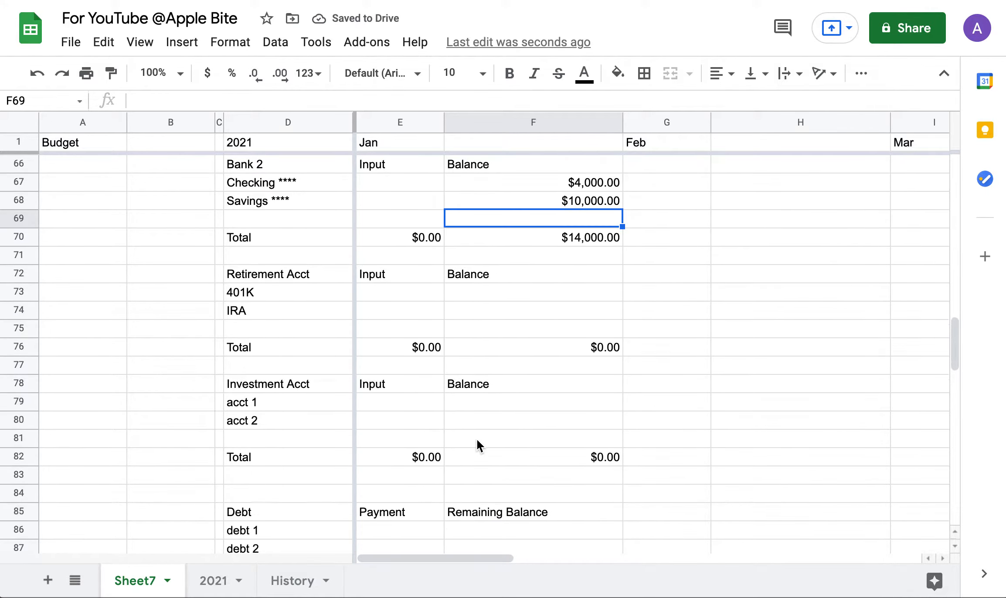
pyautogui.click(527, 299)
pyautogui.write('40')
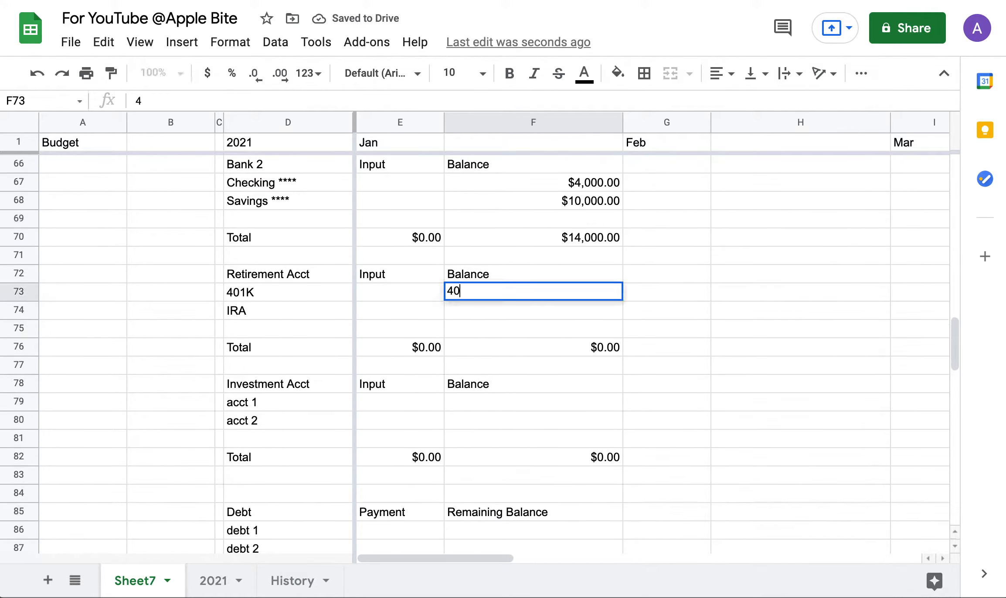
pyautogui.write(',000')
pyautogui.press('Return')
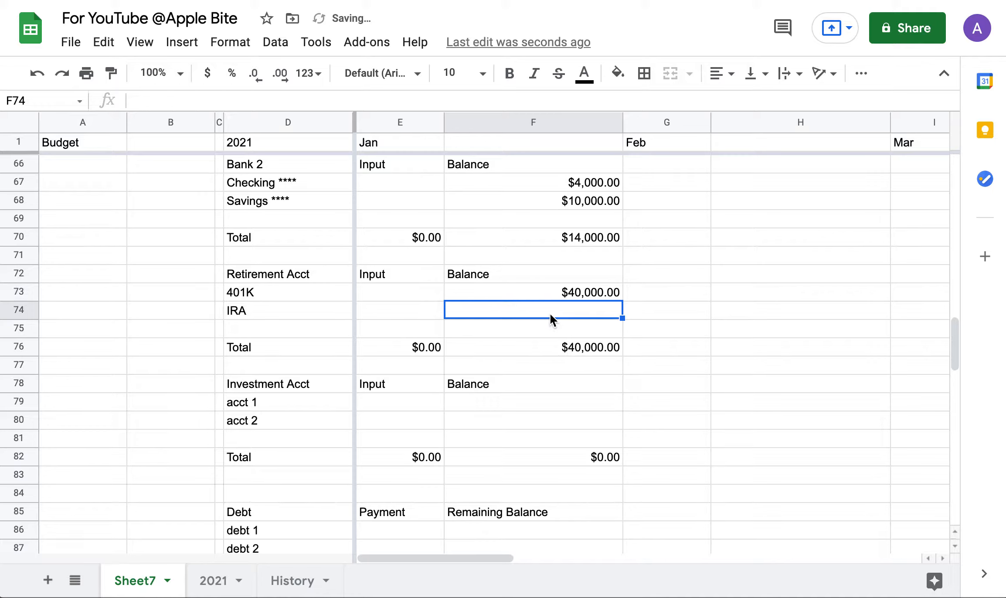
pyautogui.write('30000')
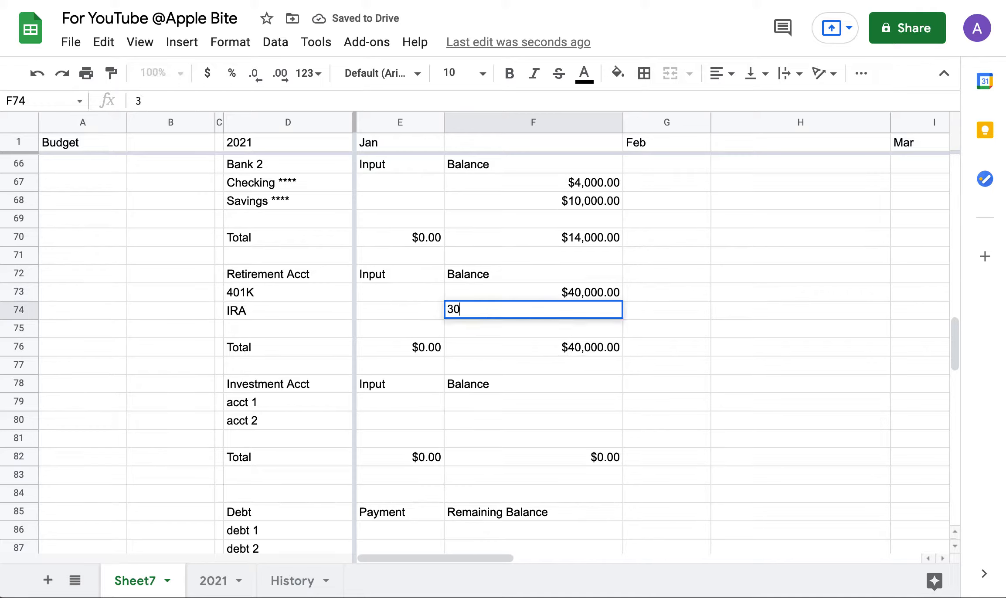
pyautogui.press('Return')
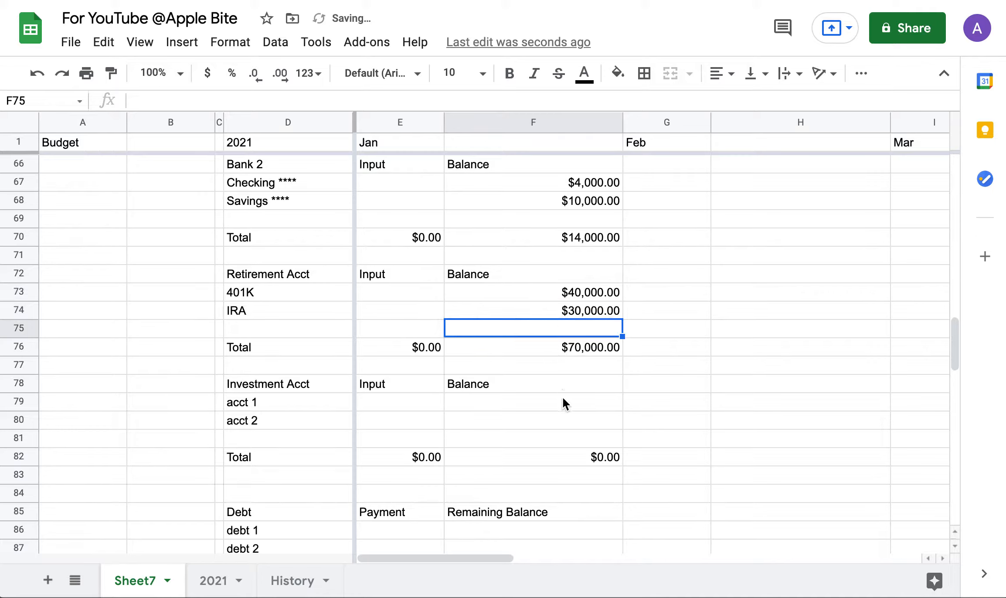
pyautogui.click(567, 404)
pyautogui.write('40000')
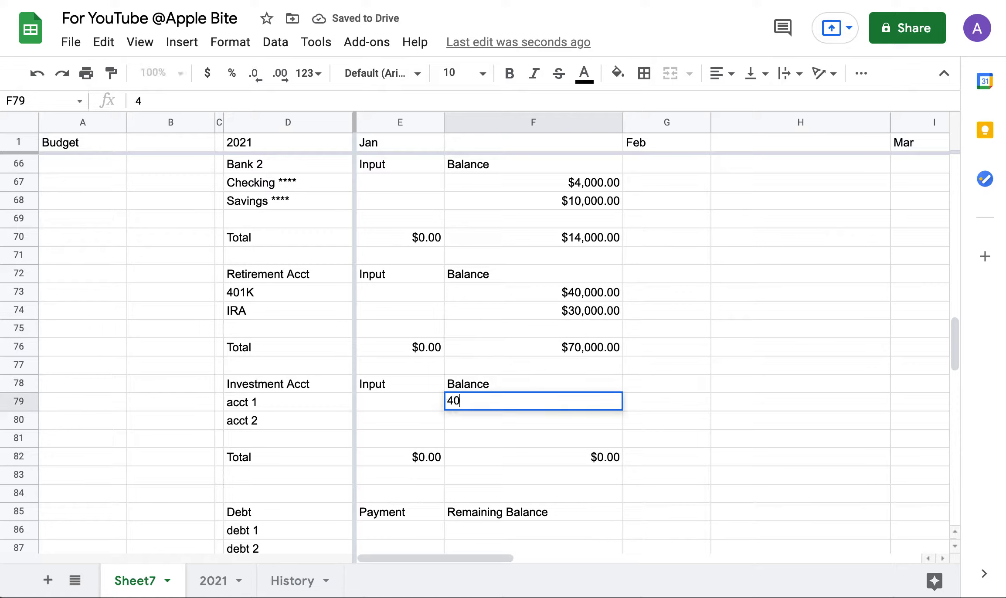
pyautogui.press('Return')
pyautogui.write('400000.00')
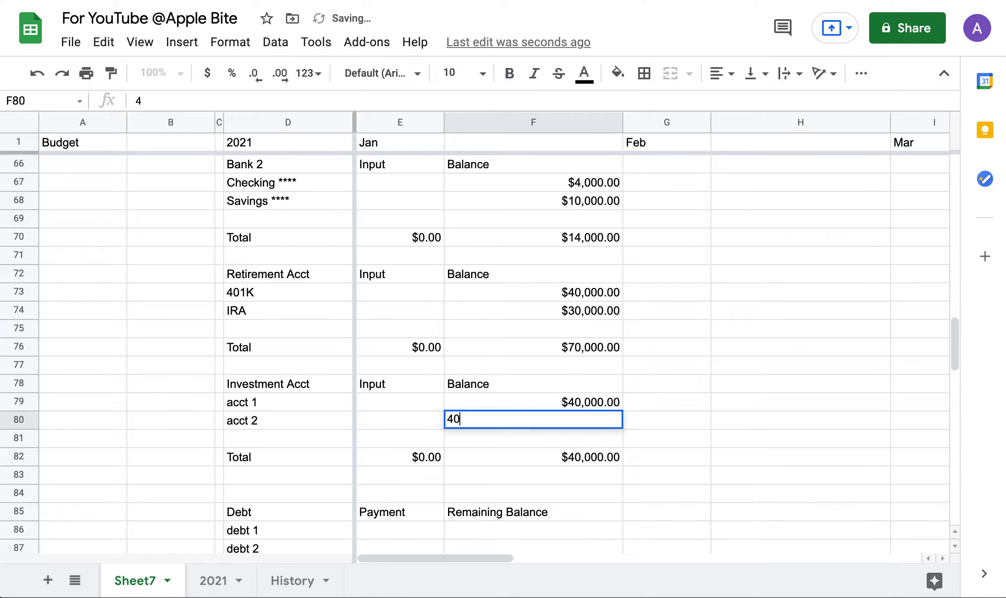
pyautogui.press('Return')
# Enter debt remaining balances of 500,000 and 20,000, then review the recalculated totals.
pyautogui.scroll(-2, 556, 413)
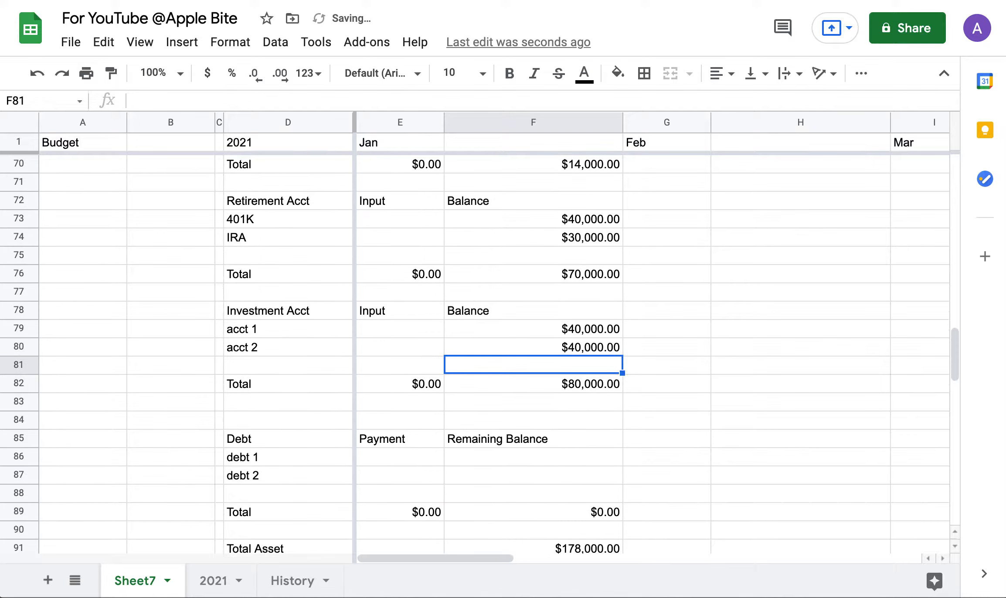
pyautogui.click(574, 458)
pyautogui.write('50')
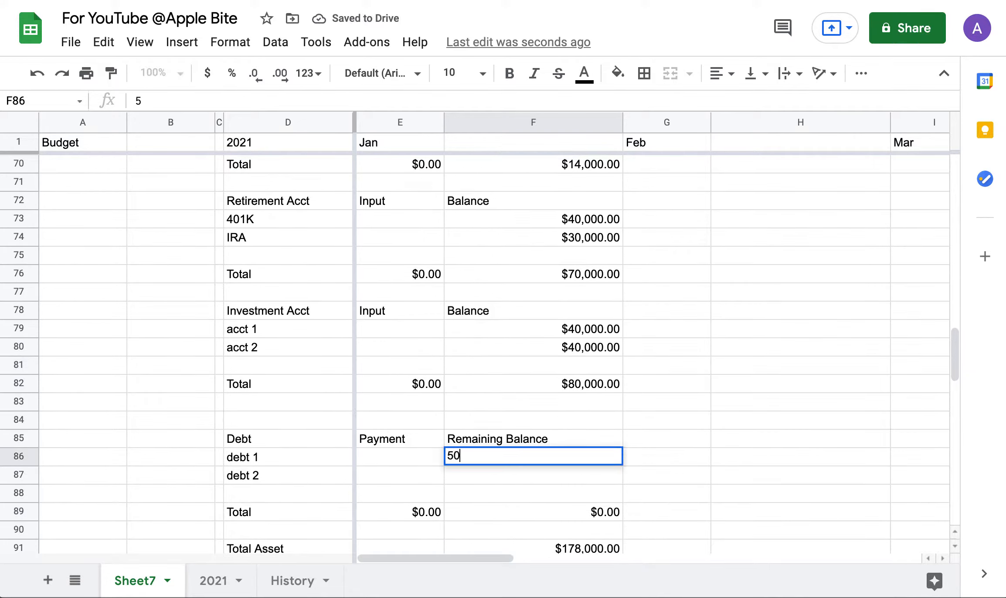
pyautogui.write('0,000')
pyautogui.press('Return')
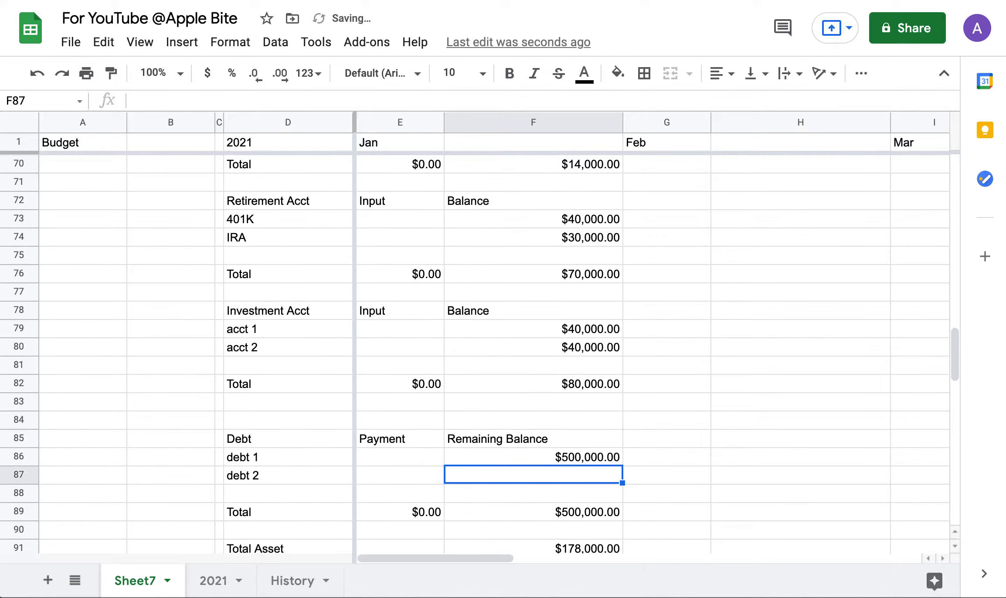
pyautogui.scroll(-3, 479, 349)
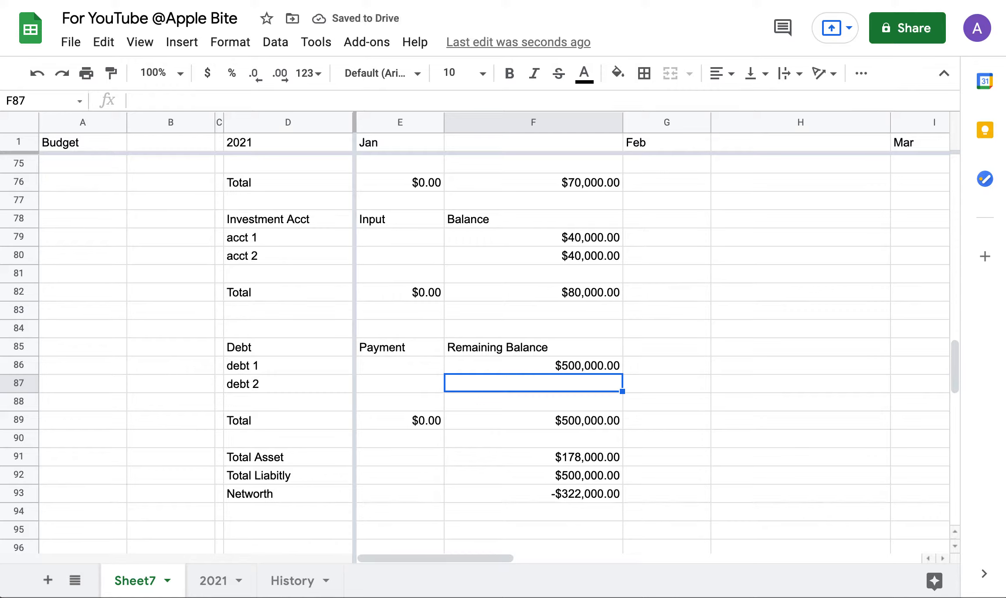
pyautogui.write('20000')
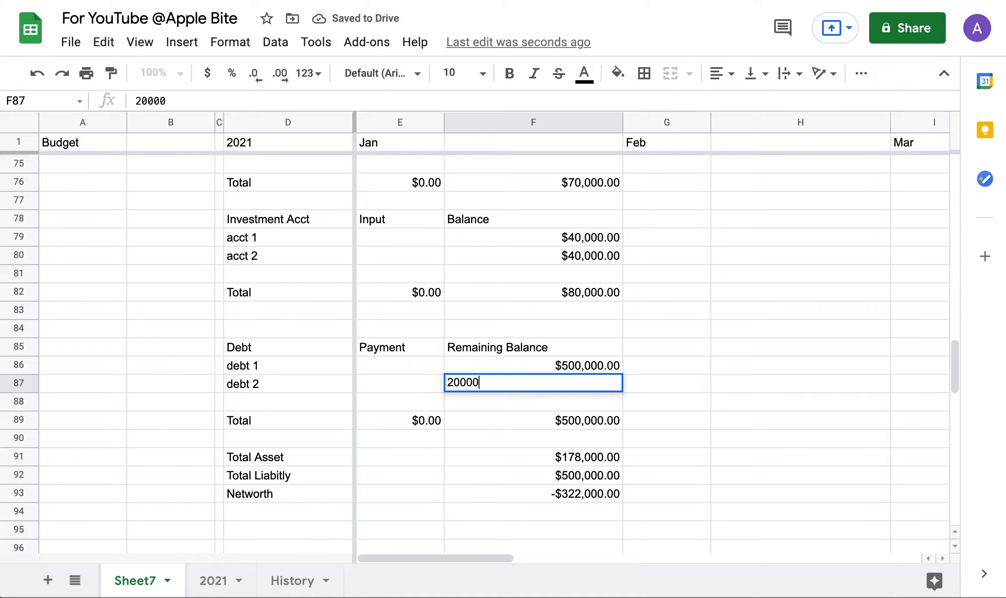
pyautogui.press('Return')
pyautogui.scroll(-2, 507, 483)
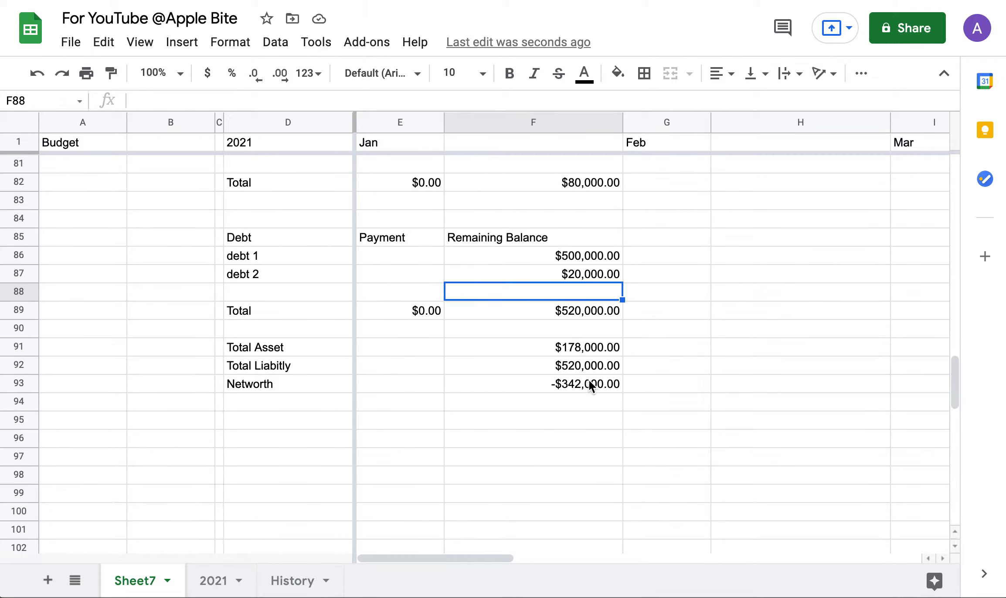
pyautogui.scroll(9, 589, 381)
pyautogui.scroll(8, 589, 380)
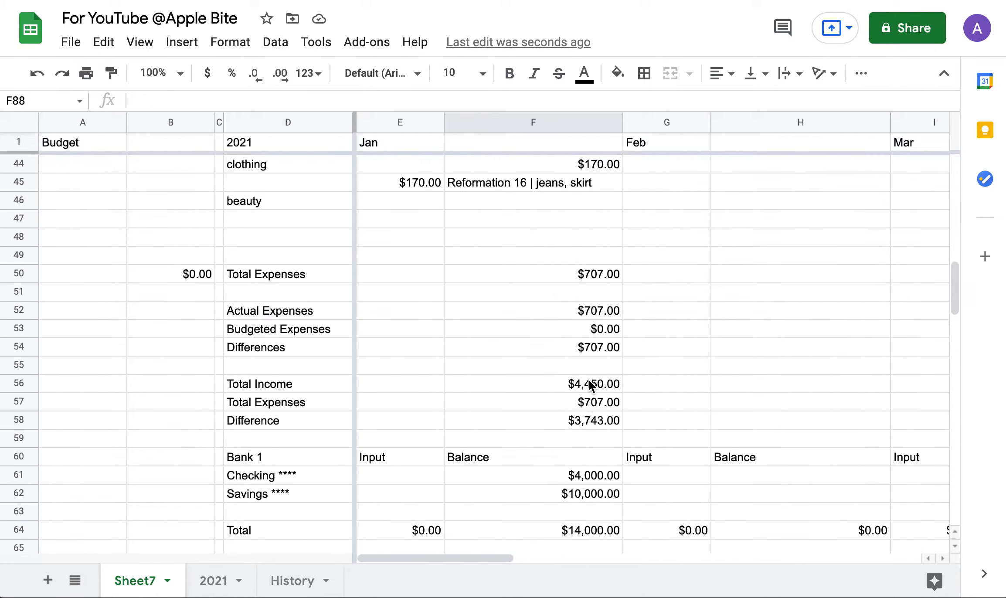
pyautogui.scroll(-4, 589, 381)
# Open the Custom number format editor for the Networth cell F93.
pyautogui.scroll(-13, 589, 381)
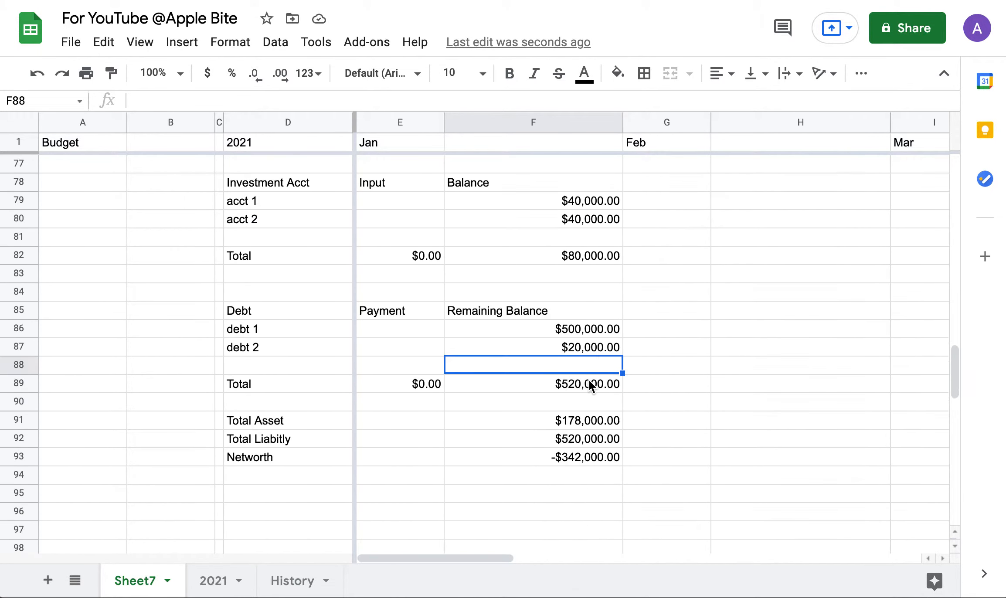
pyautogui.click(563, 389)
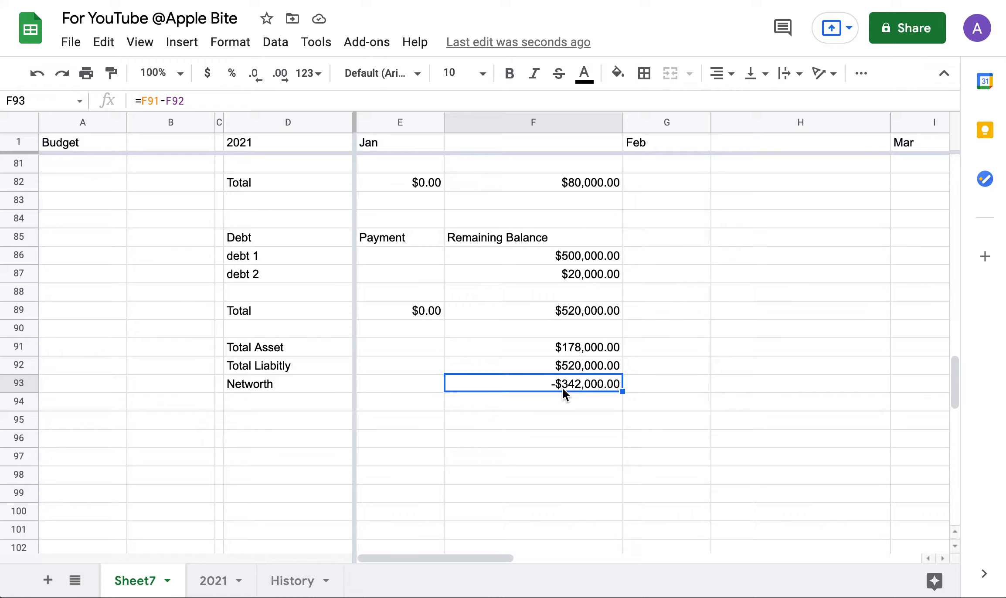
pyautogui.click(221, 47)
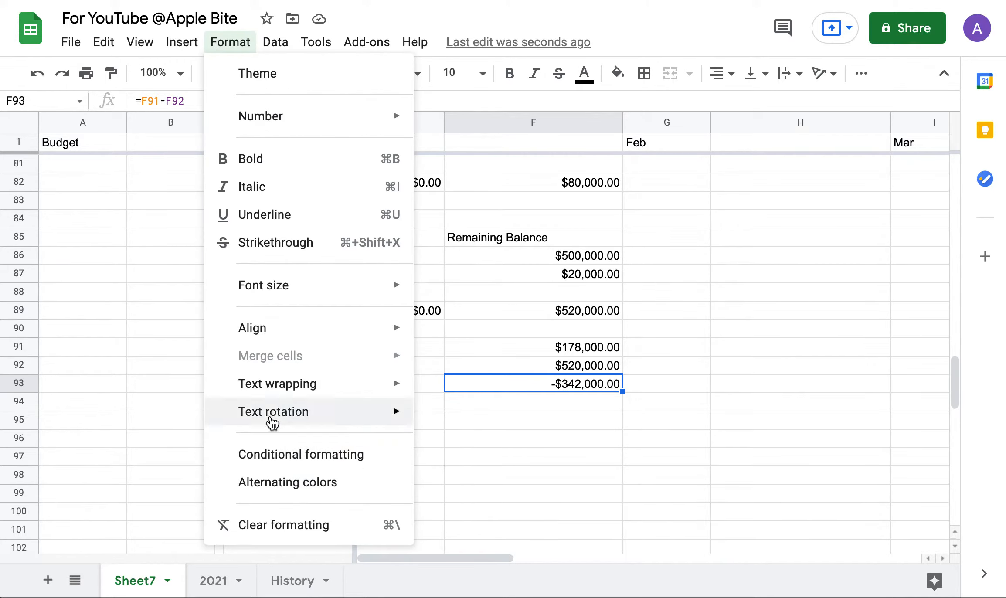
pyautogui.moveTo(325, 127)
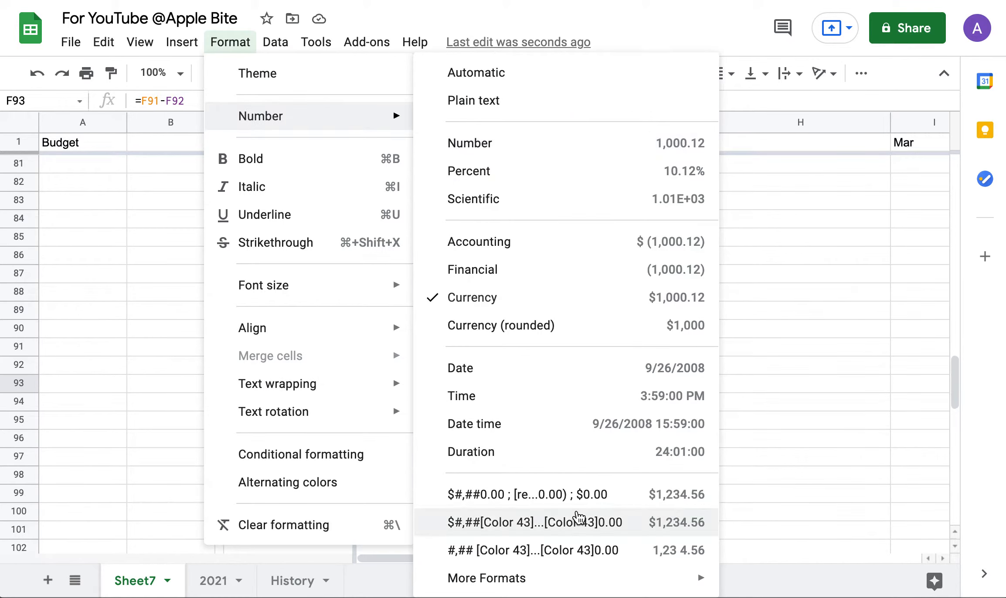
pyautogui.moveTo(559, 579)
pyautogui.click(794, 579)
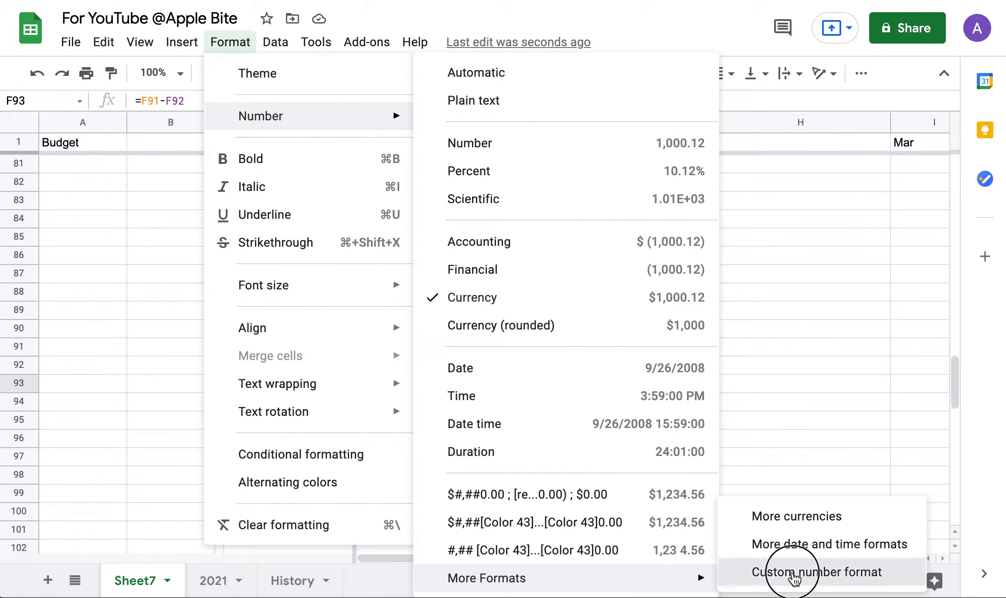
# Pick the red-negative currency format and edit its thousands separator and minus sign.
pyautogui.click(378, 247)
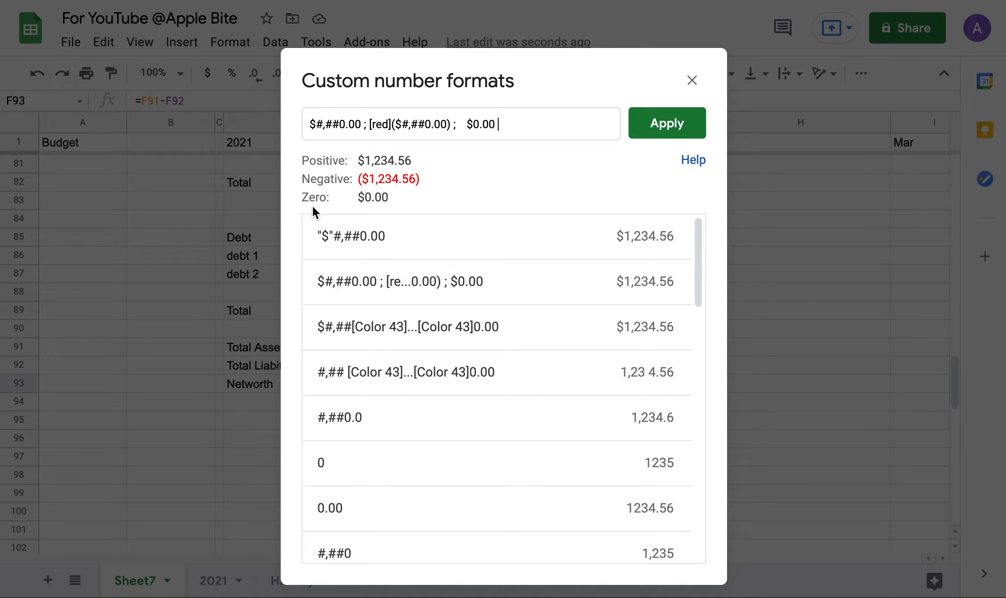
pyautogui.click(364, 124)
pyautogui.click(326, 130)
pyautogui.press('BackSpace')
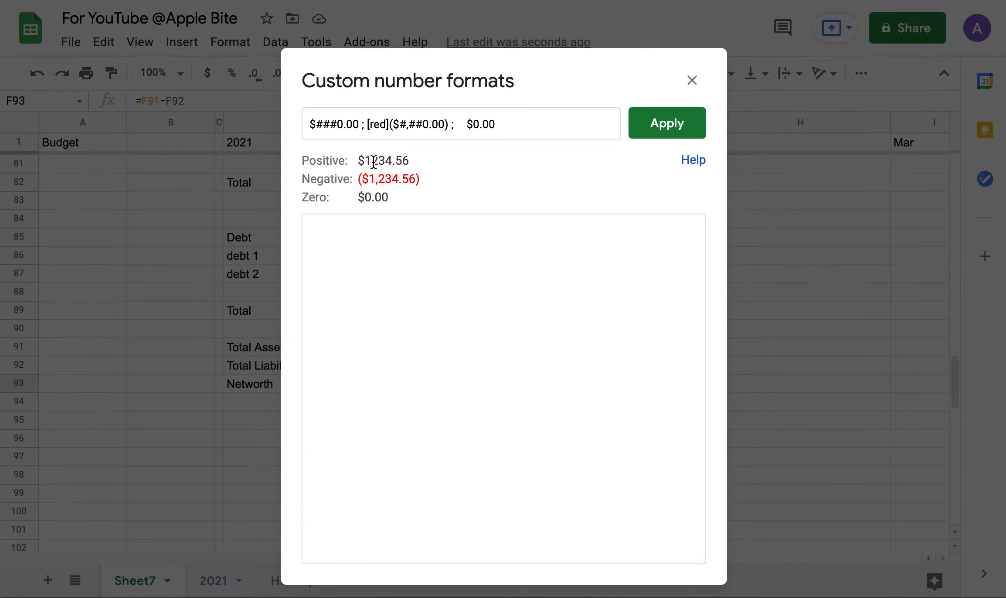
pyautogui.write(',')
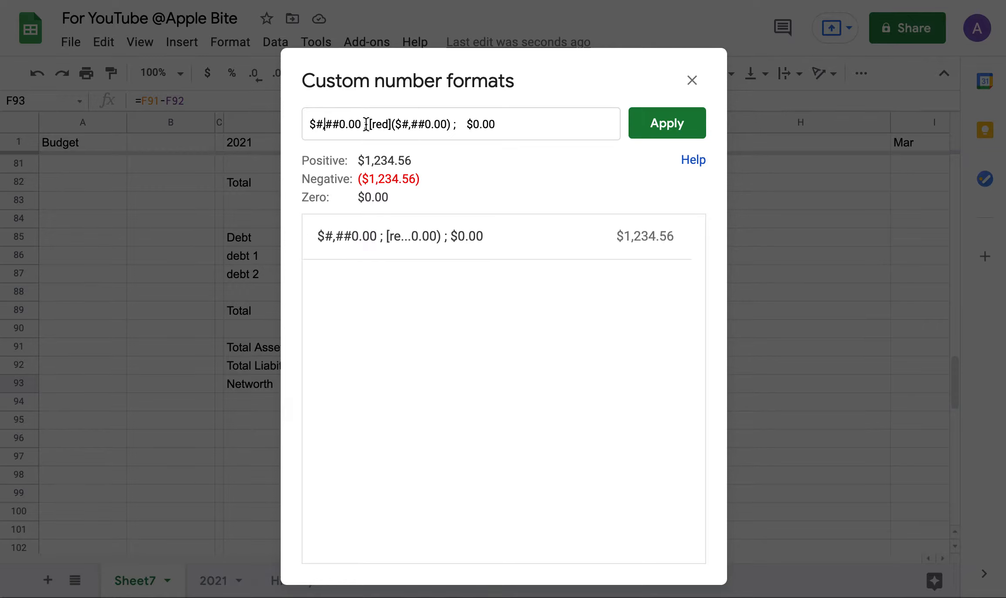
pyautogui.moveTo(369, 124); pyautogui.dragTo(395, 124)
pyautogui.click(390, 127)
pyautogui.click(397, 125)
pyautogui.write('-')
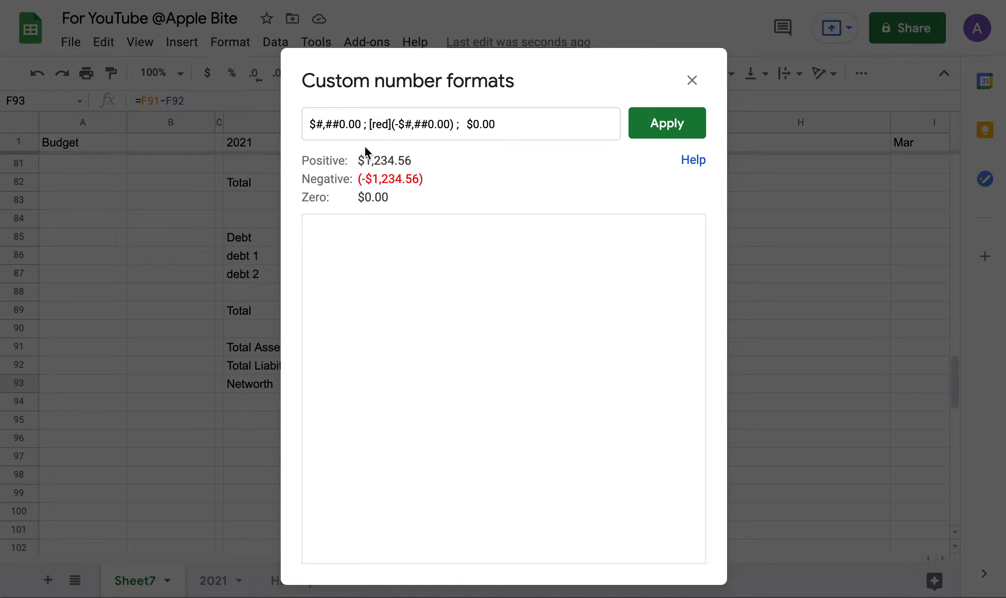
pyautogui.press('BackSpace')
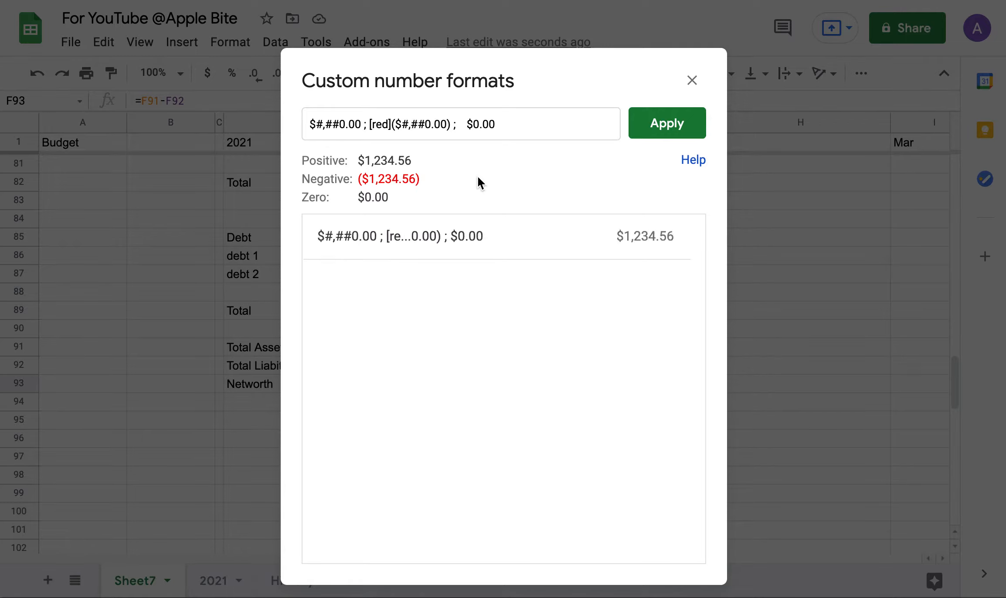
# Try a [green] tag, remove it and the extra space, then close without applying.
pyautogui.click(312, 124)
pyautogui.write('[green')
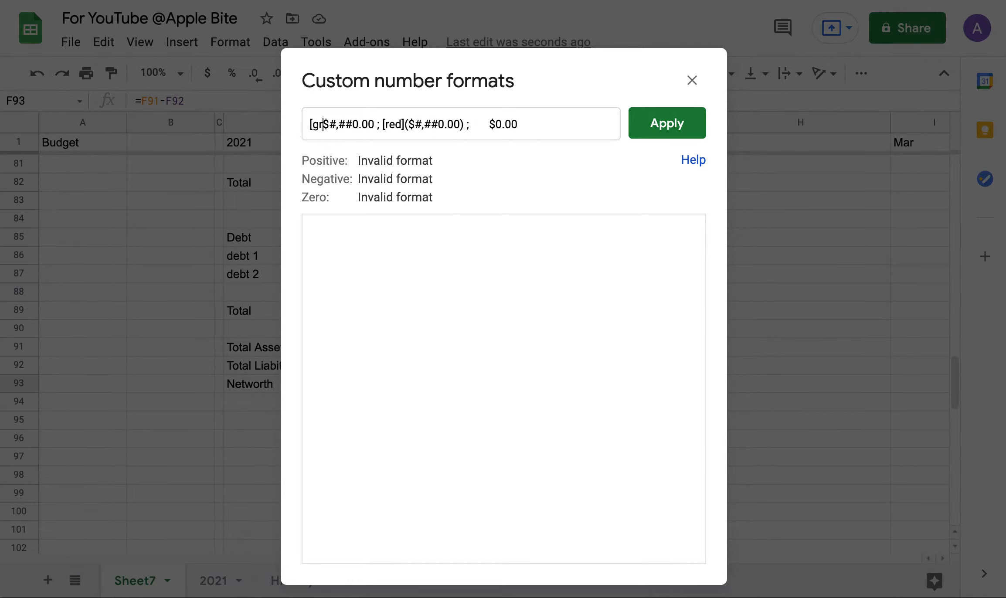
pyautogui.write(']')
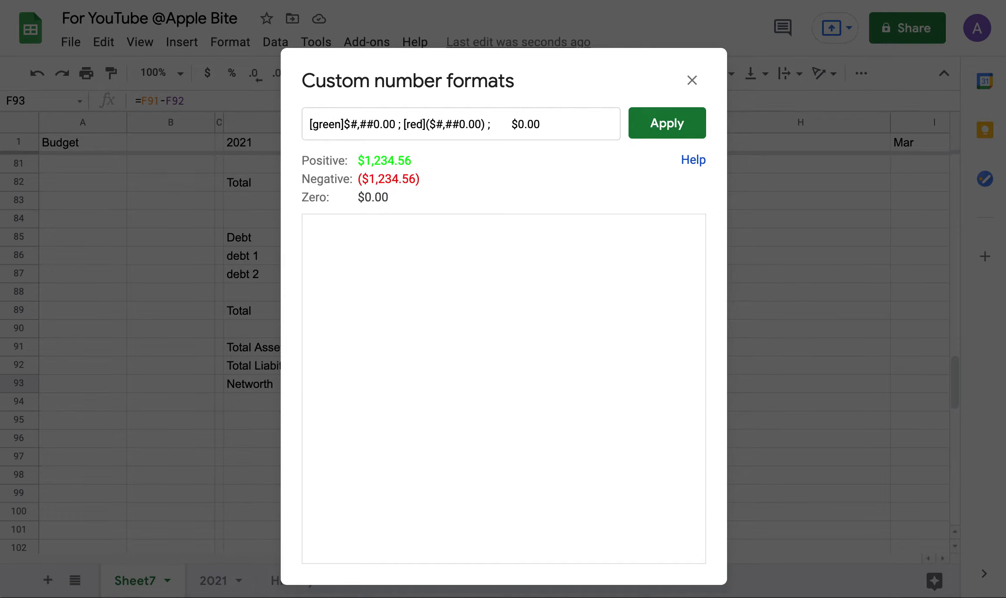
pyautogui.press('BackSpace')
pyautogui.press('BackSpace')
pyautogui.press('BackSpace')
pyautogui.press('BackSpace')
pyautogui.press('BackSpace')
pyautogui.press('BackSpace')
pyautogui.press('BackSpace')
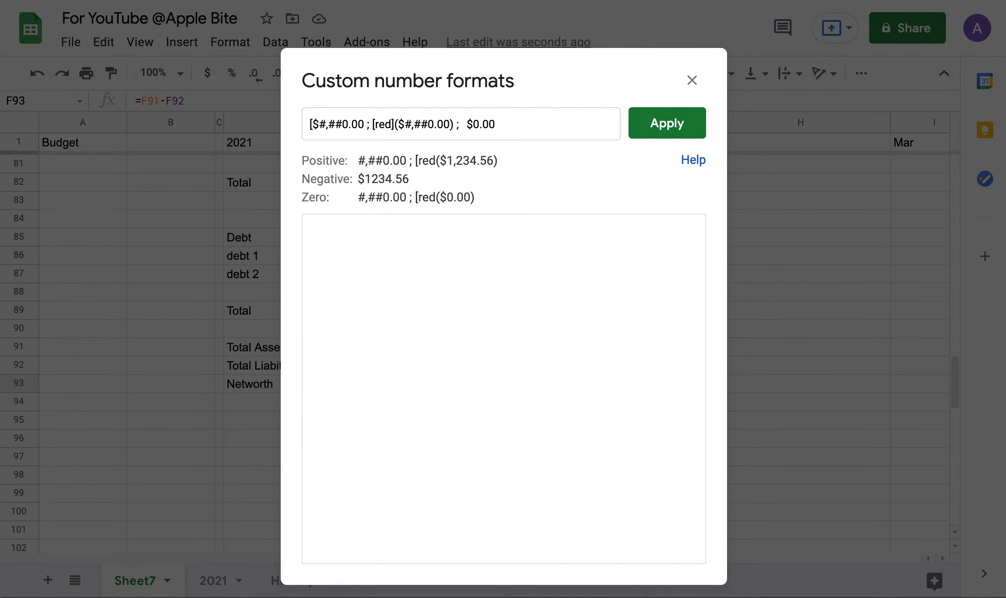
pyautogui.click(470, 126)
pyautogui.press('BackSpace')
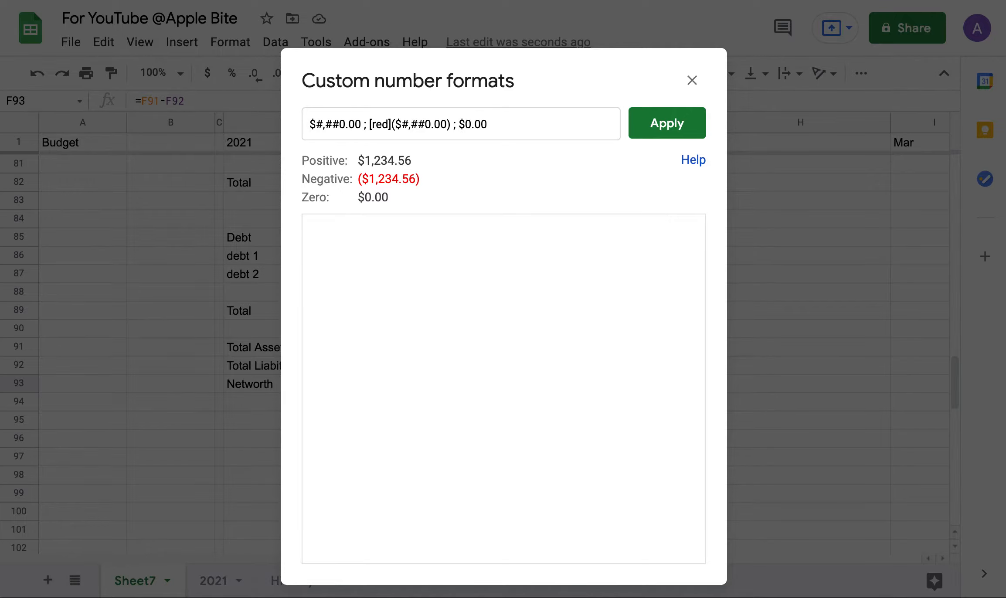
pyautogui.click(690, 80)
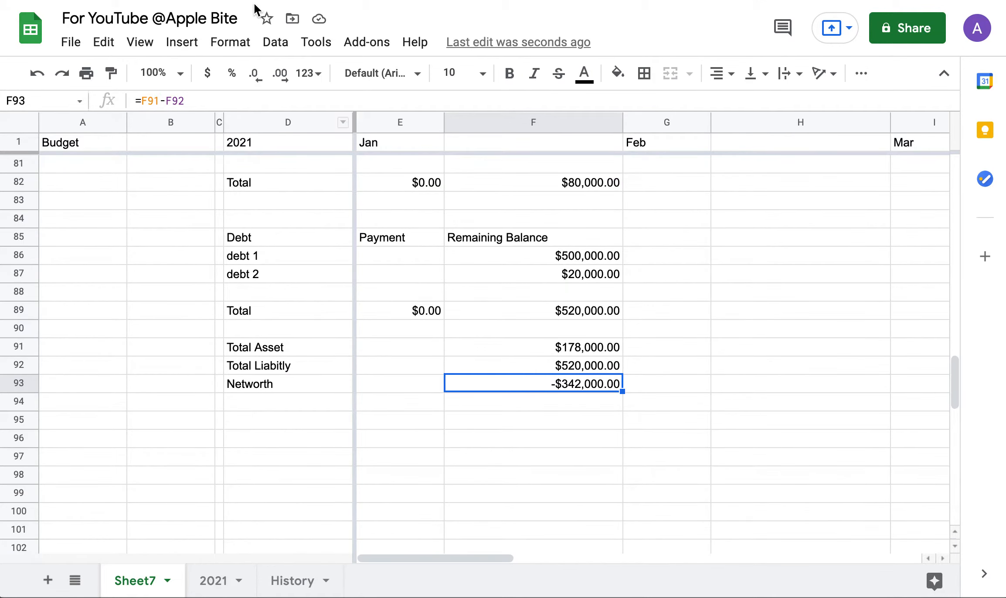
# Apply the $#,##0.00 ; [red]($#,##0.00) ; $0.00 format so F93 shows ($342,000.00).
pyautogui.click(231, 42)
pyautogui.moveTo(275, 121)
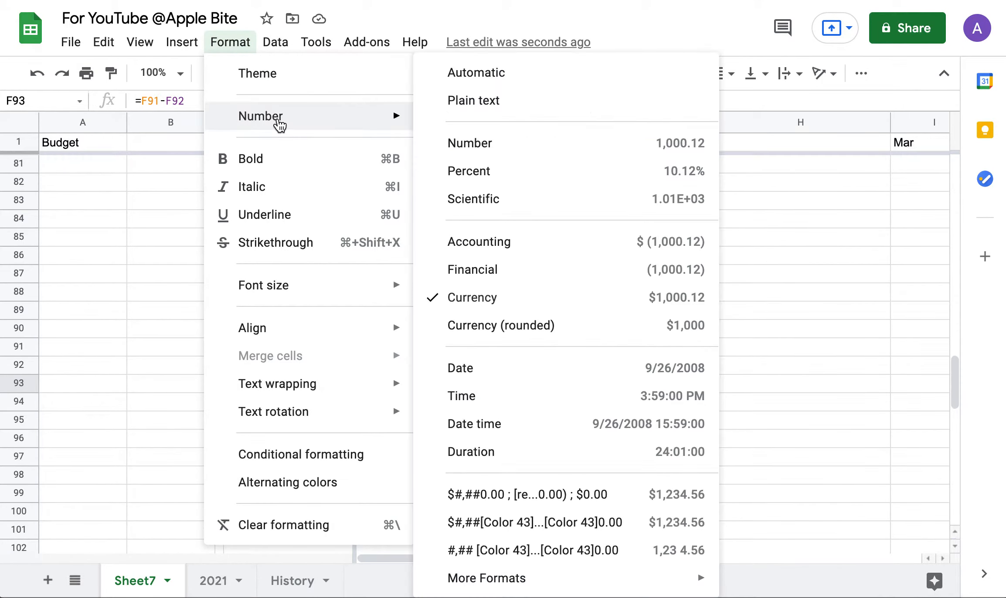
pyautogui.click(500, 495)
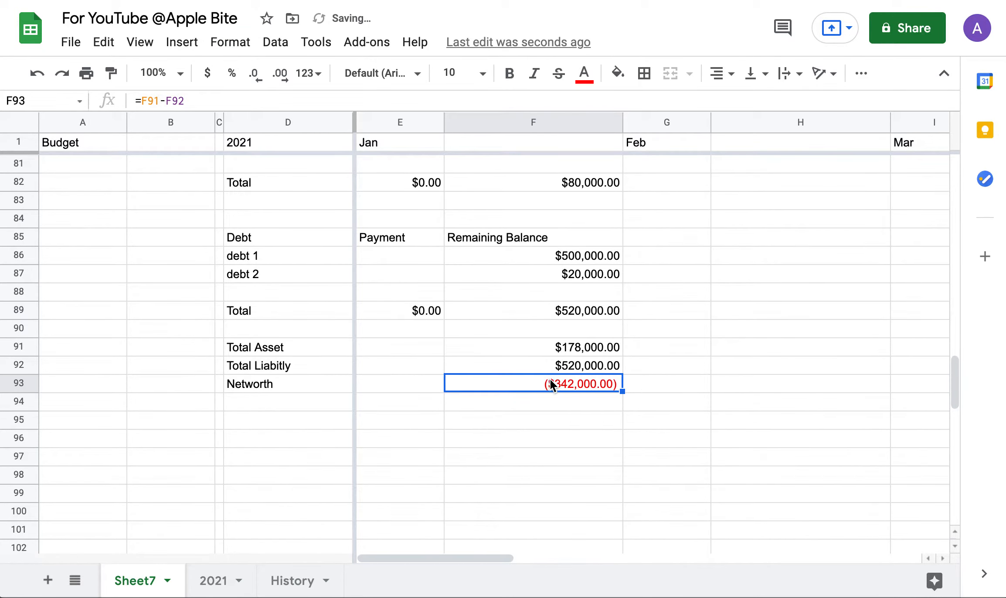
pyautogui.scroll(4, 521, 392)
pyautogui.scroll(-5, 521, 392)
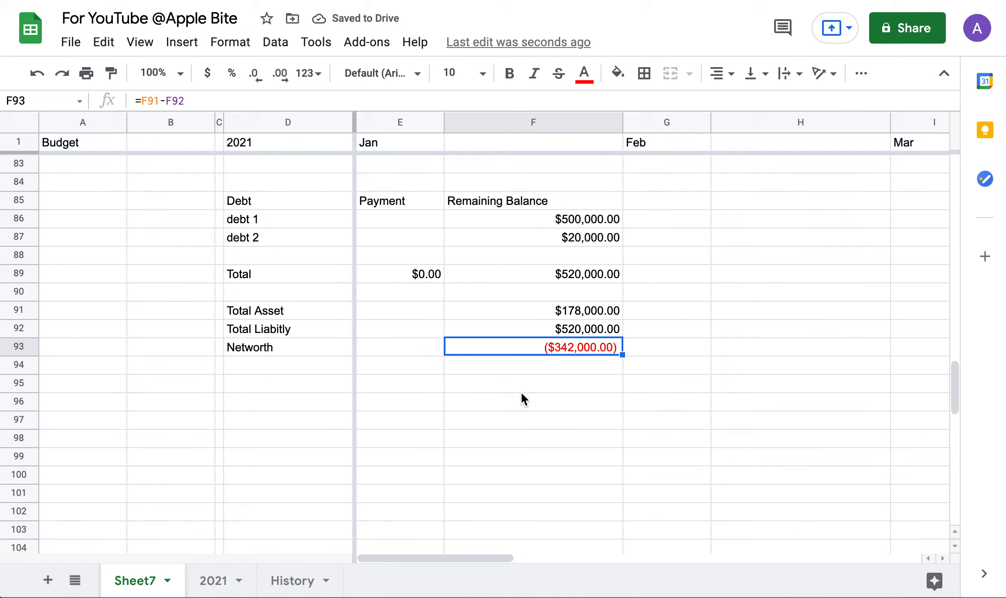
pyautogui.scroll(1, 523, 398)
pyautogui.scroll(4, 521, 393)
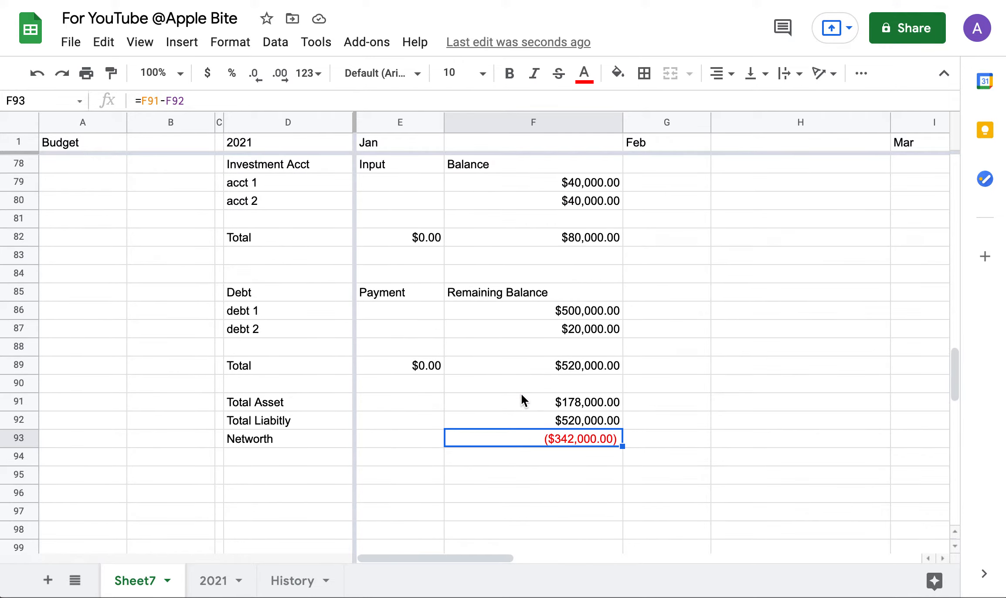
pyautogui.scroll(15, 521, 400)
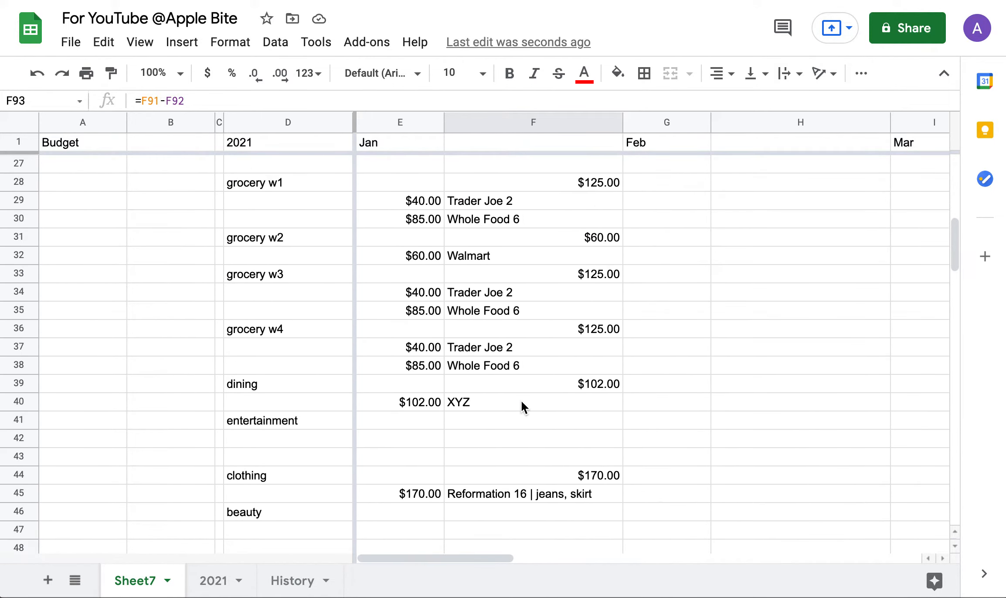
pyautogui.scroll(-10, 521, 401)
pyautogui.scroll(-7, 521, 400)
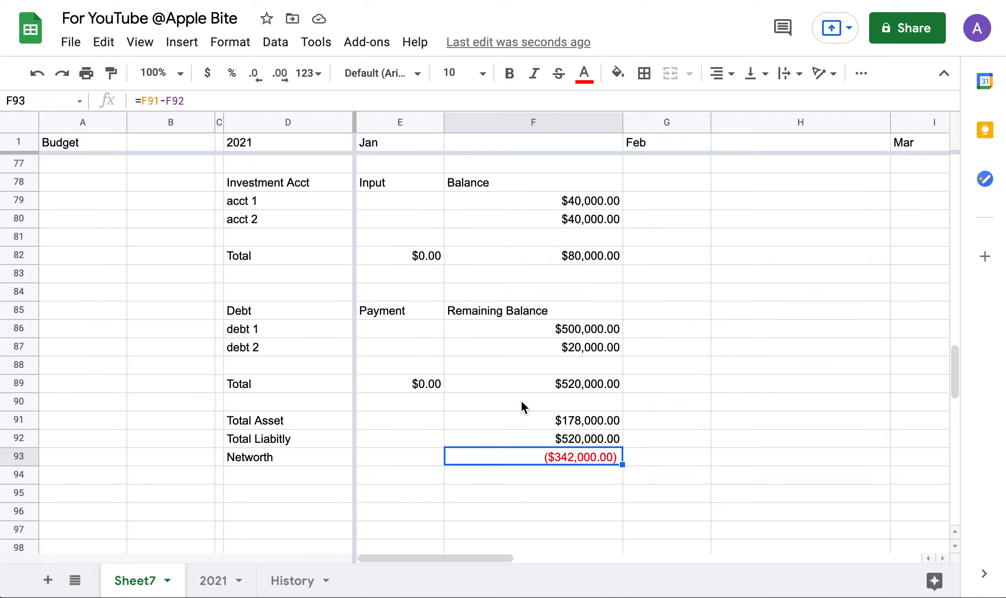
pyautogui.scroll(3, 525, 377)
pyautogui.scroll(-2, 525, 377)
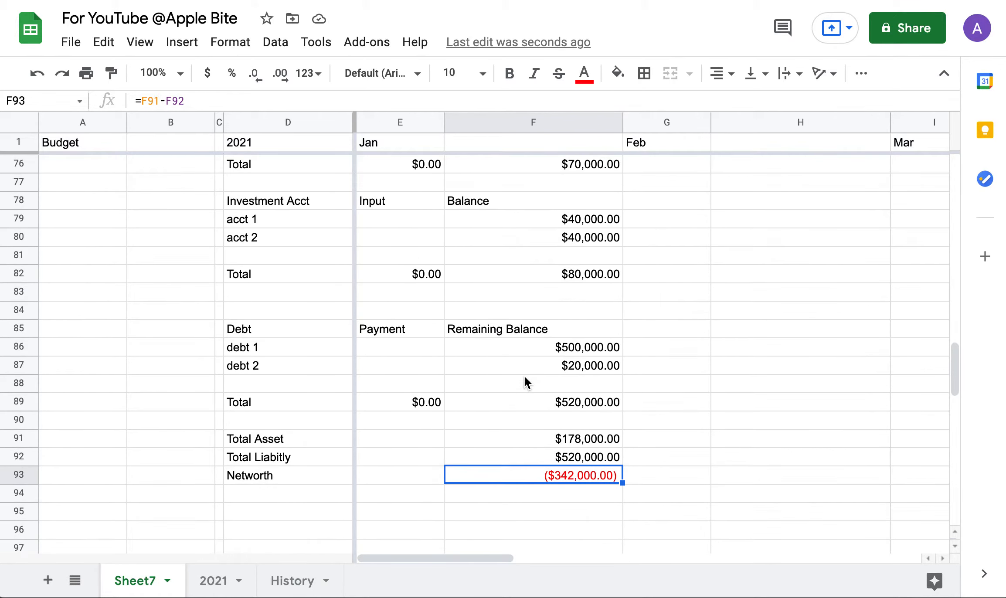
pyautogui.scroll(1, 524, 384)
pyautogui.scroll(-1, 524, 389)
pyautogui.scroll(-2, 377, 515)
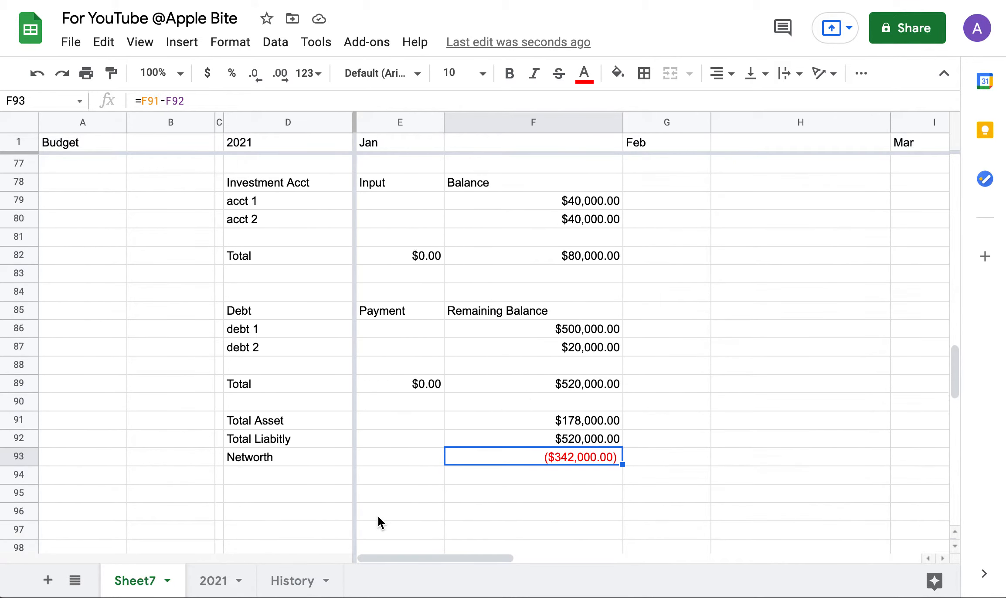
pyautogui.scroll(-2, 377, 515)
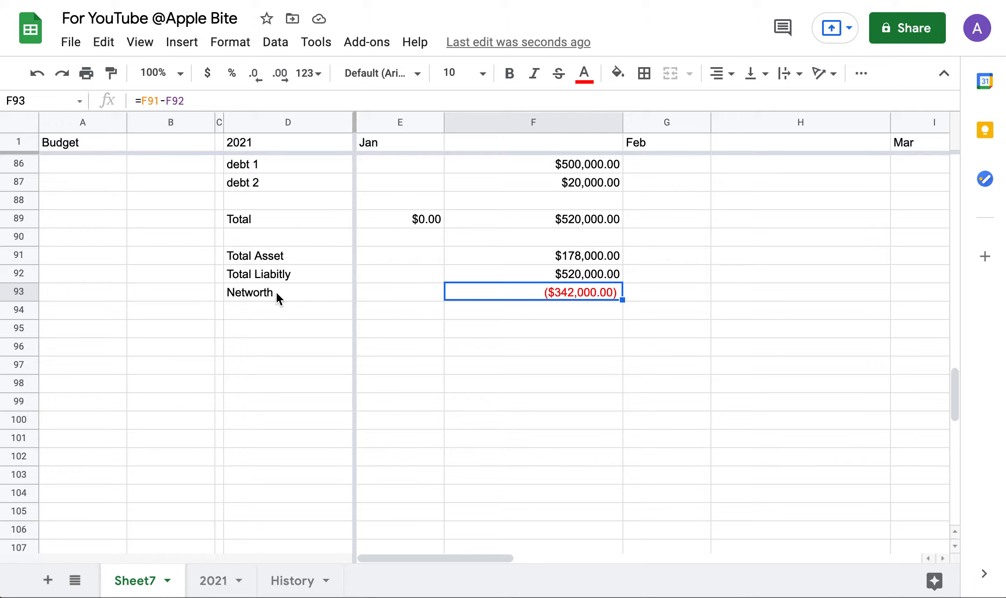
pyautogui.click(242, 329)
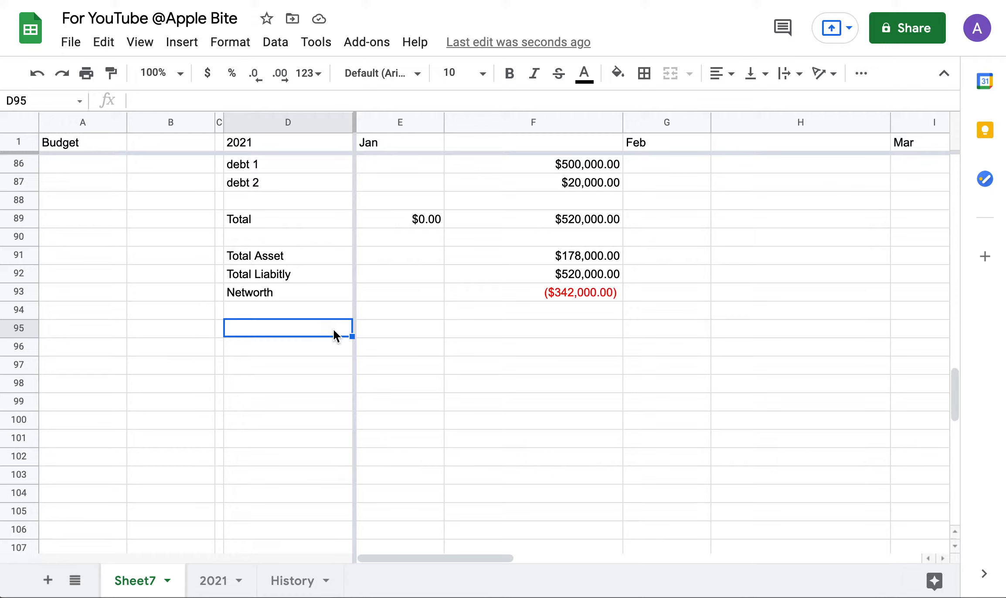
# Copy the Total Asset, Total Liabilty and Networth labels into D95:D97.
pyautogui.moveTo(251, 255); pyautogui.dragTo(247, 295)
pyautogui.hotkey('ctrl', 'c')
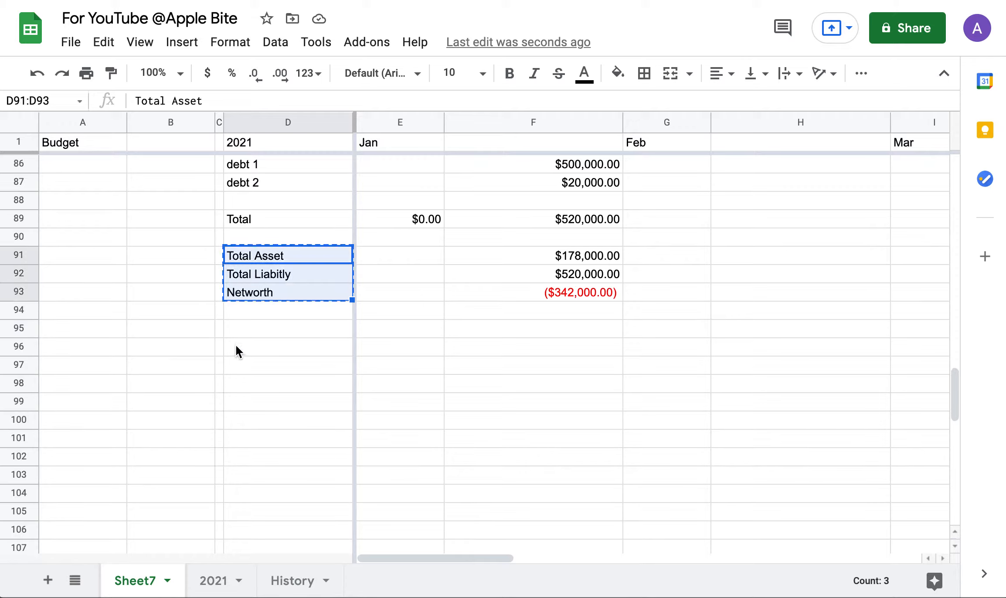
pyautogui.click(234, 334)
pyautogui.hotkey('ctrl', 'v')
# Add the Bank 1 and Bank 2 Checking and Savings labels to the new list.
pyautogui.scroll(3, 267, 386)
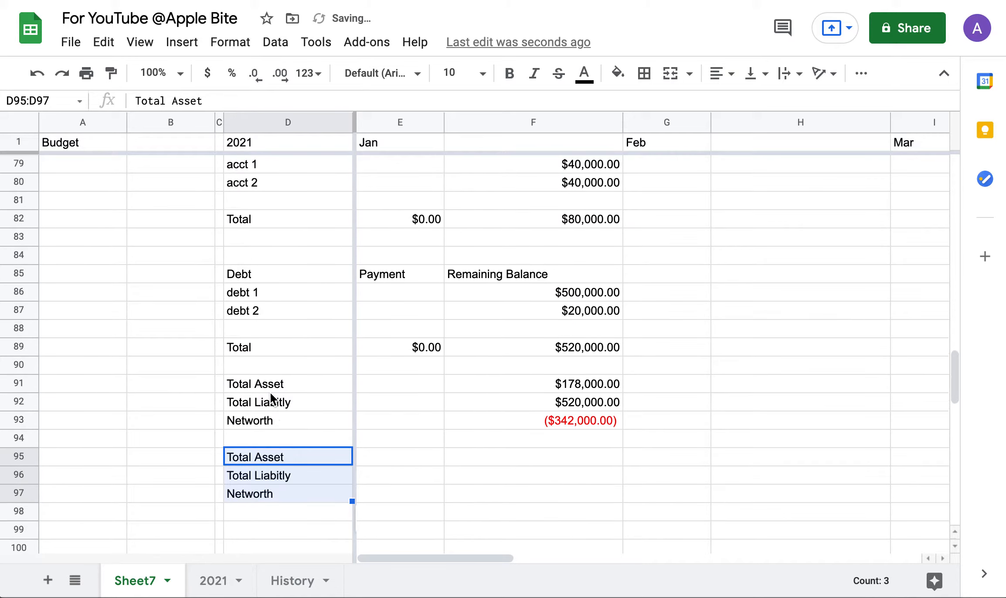
pyautogui.scroll(6, 270, 393)
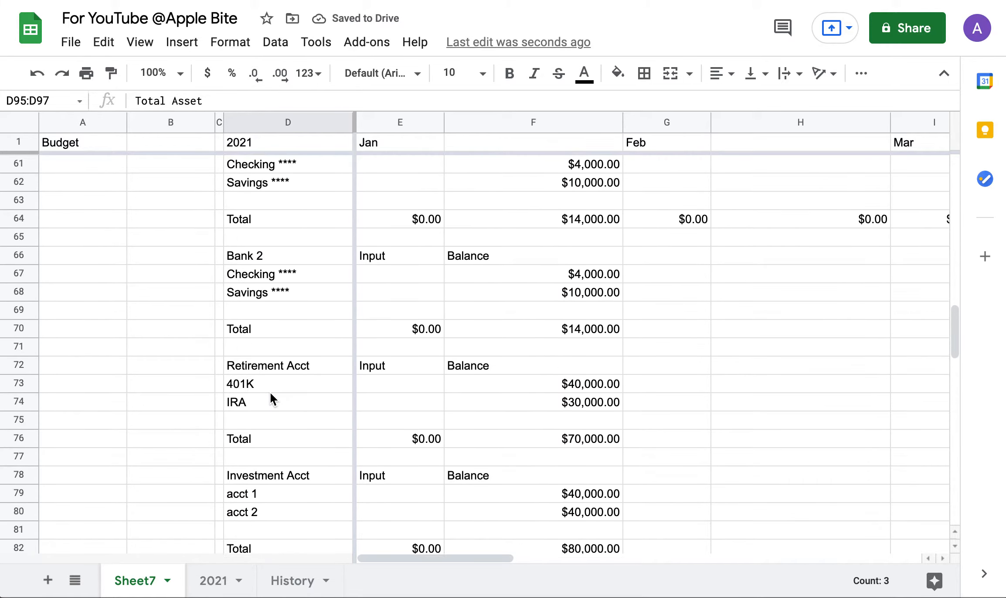
pyautogui.scroll(3, 270, 393)
pyautogui.scroll(-3, 270, 393)
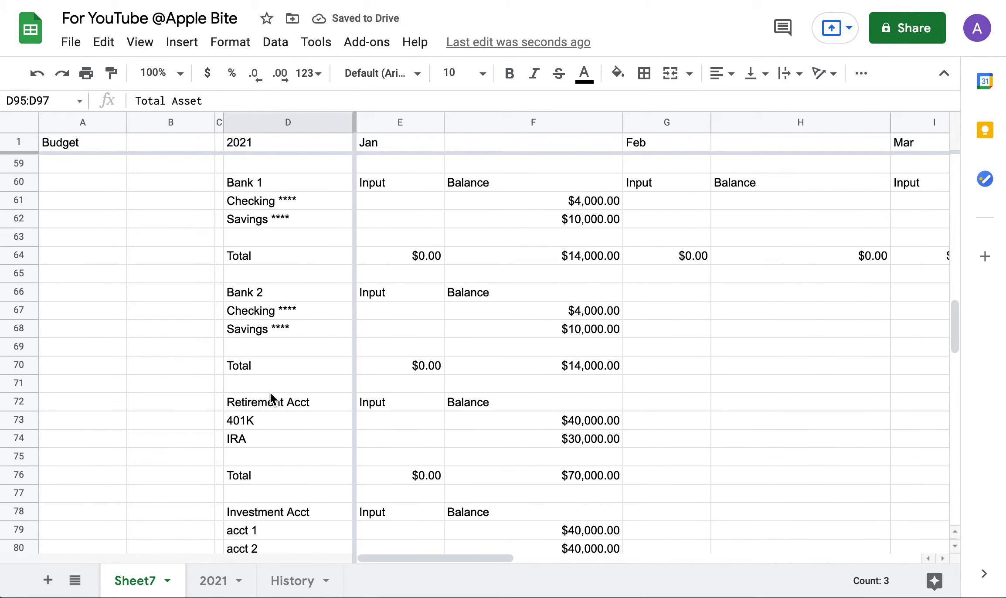
pyautogui.moveTo(251, 203); pyautogui.dragTo(253, 220)
pyautogui.scroll(-3, 260, 345)
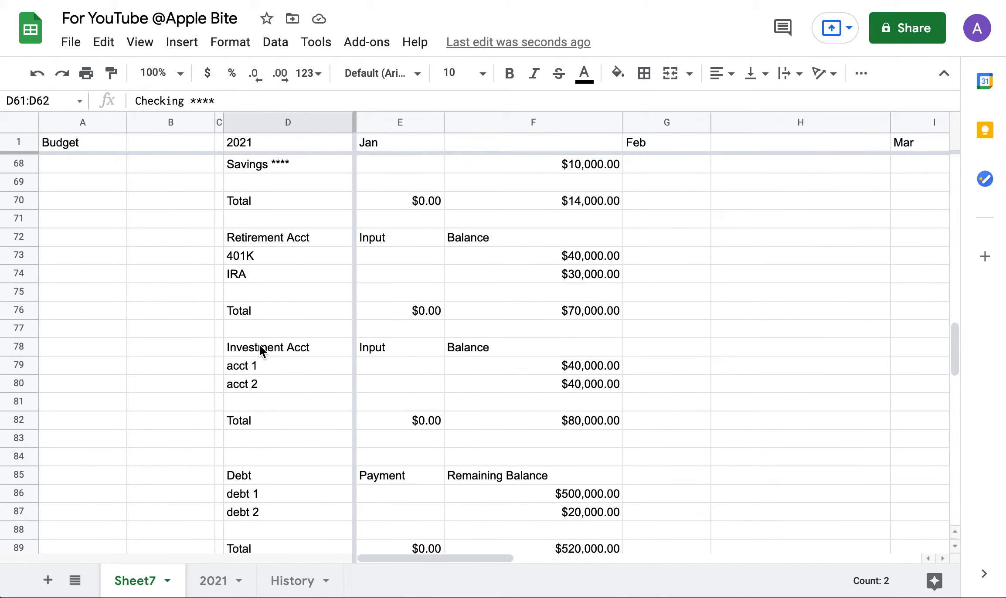
pyautogui.scroll(-5, 261, 345)
pyautogui.click(257, 421)
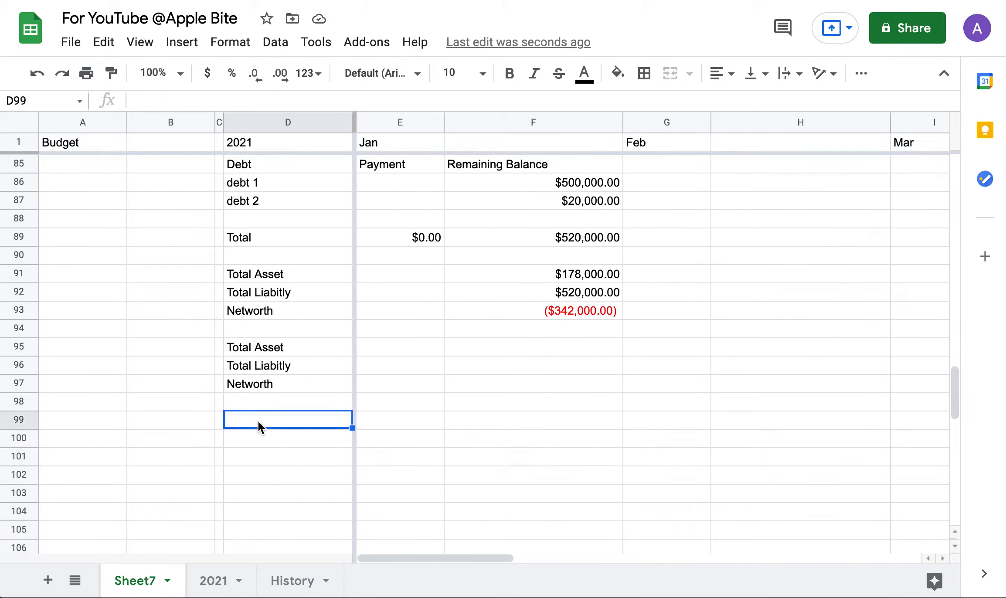
pyautogui.hotkey('ctrl', 'v')
pyautogui.scroll(5, 258, 421)
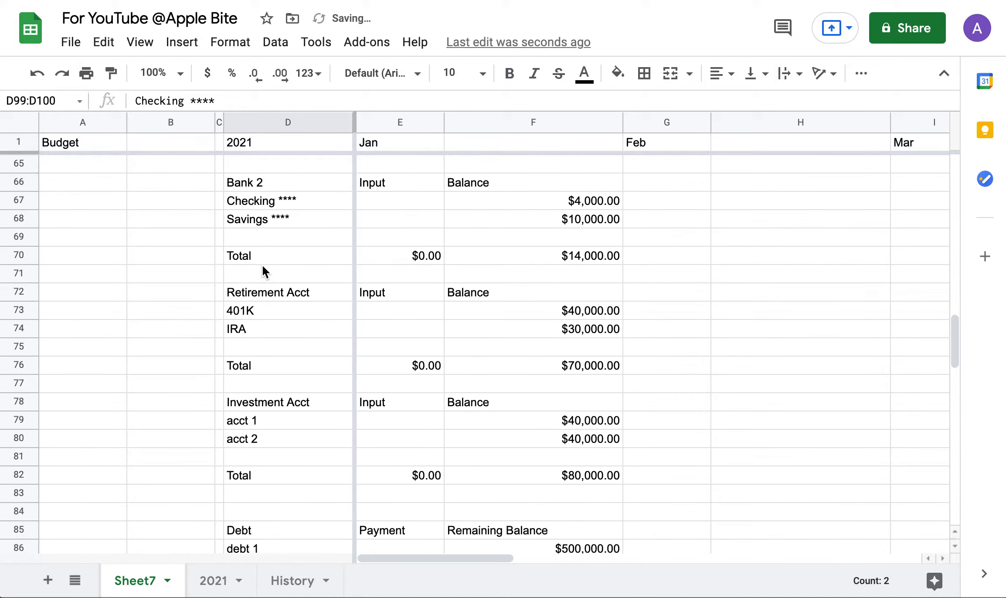
pyautogui.moveTo(252, 198); pyautogui.dragTo(258, 222)
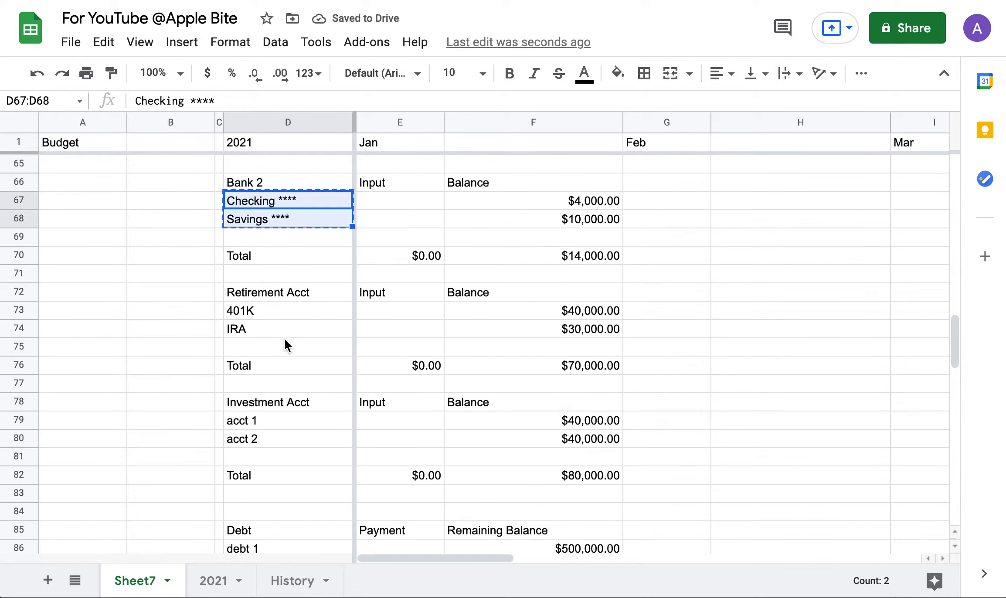
pyautogui.scroll(-7, 285, 339)
pyautogui.click(284, 361)
pyautogui.hotkey('ctrl', 'v')
# Add the 401K, IRA, acct 1 and acct 2 labels below the bank labels.
pyautogui.scroll(4, 283, 369)
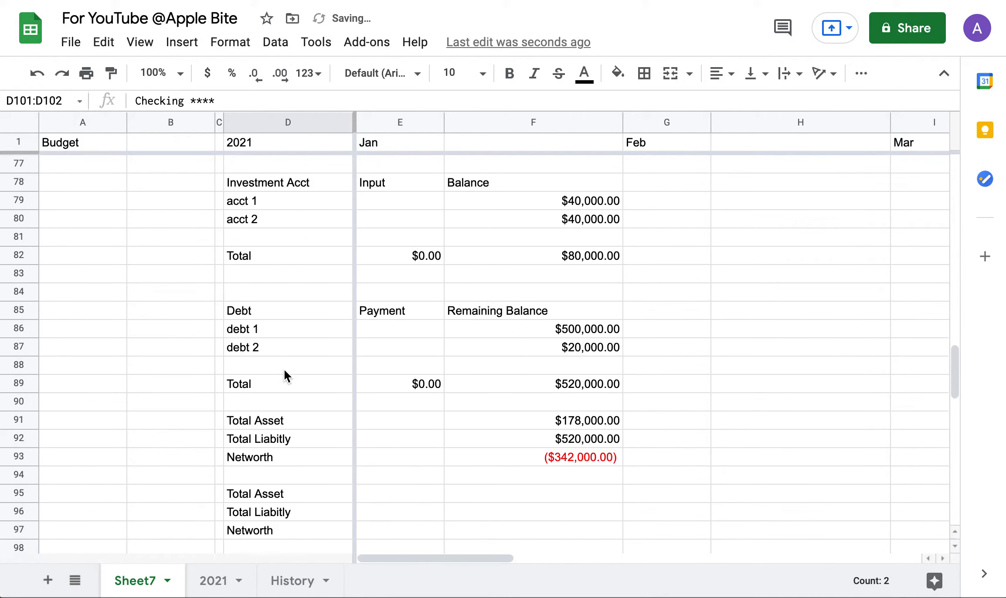
pyautogui.scroll(3, 284, 369)
pyautogui.click(255, 281)
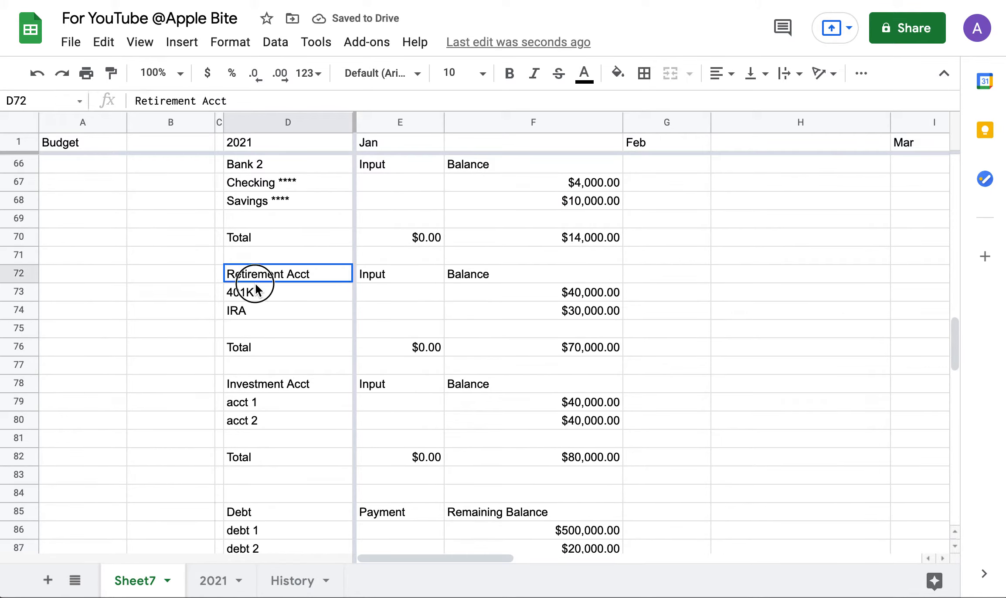
pyautogui.moveTo(256, 287); pyautogui.dragTo(260, 318)
pyautogui.hotkey('ctrl', 'c')
pyautogui.scroll(-8, 270, 531)
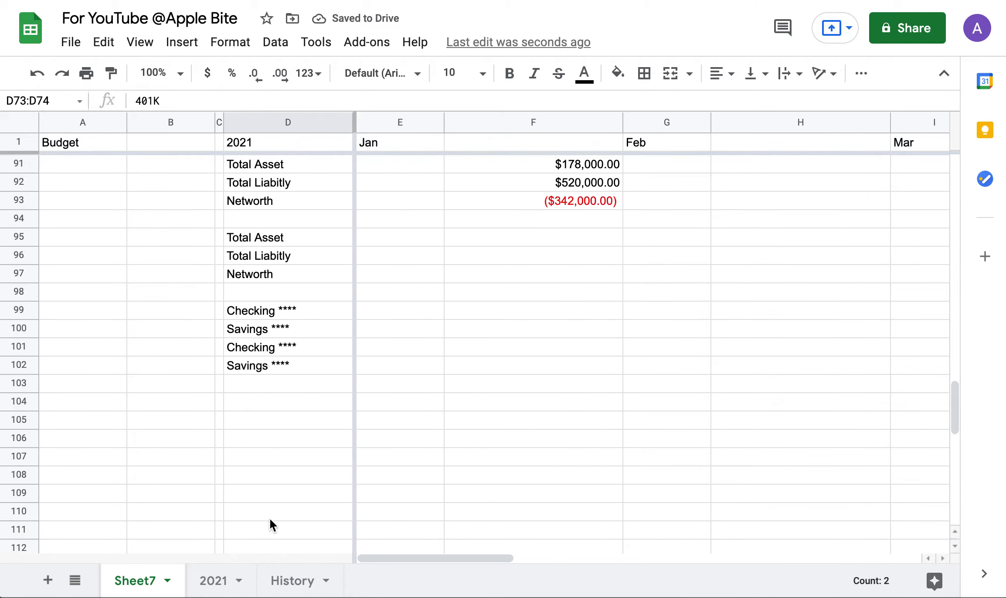
pyautogui.click(259, 385)
pyautogui.hotkey('ctrl', 'v')
pyautogui.scroll(10, 258, 386)
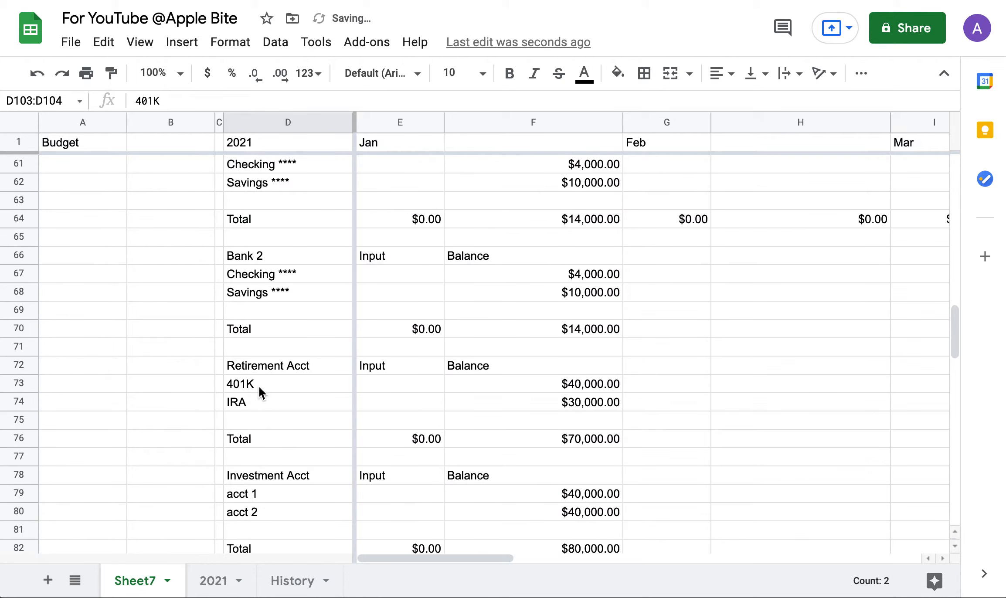
pyautogui.scroll(-2, 273, 486)
pyautogui.moveTo(278, 395); pyautogui.dragTo(280, 421)
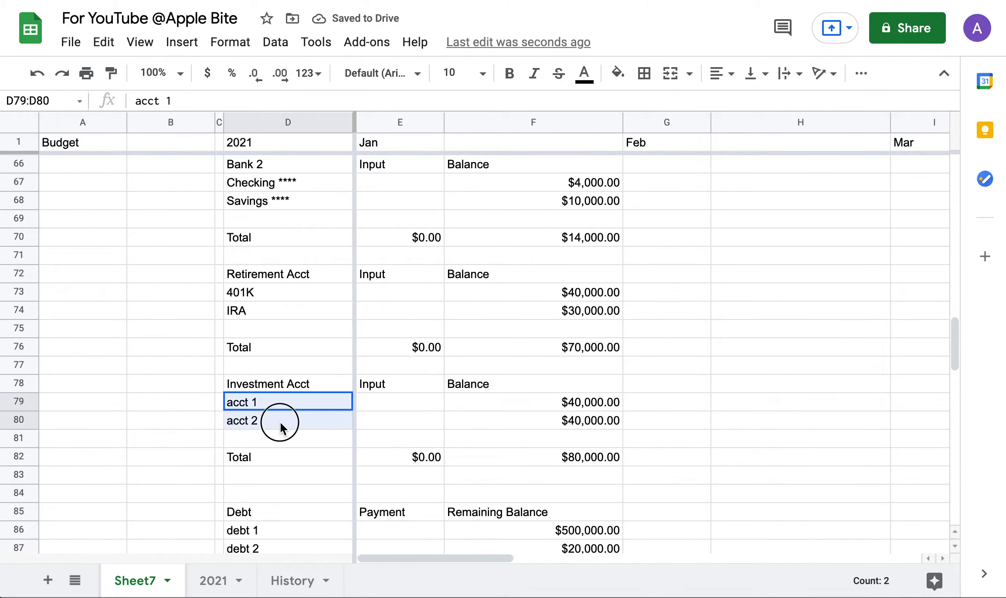
pyautogui.hotkey('ctrl', 'c')
pyautogui.scroll(-7, 281, 421)
pyautogui.click(278, 497)
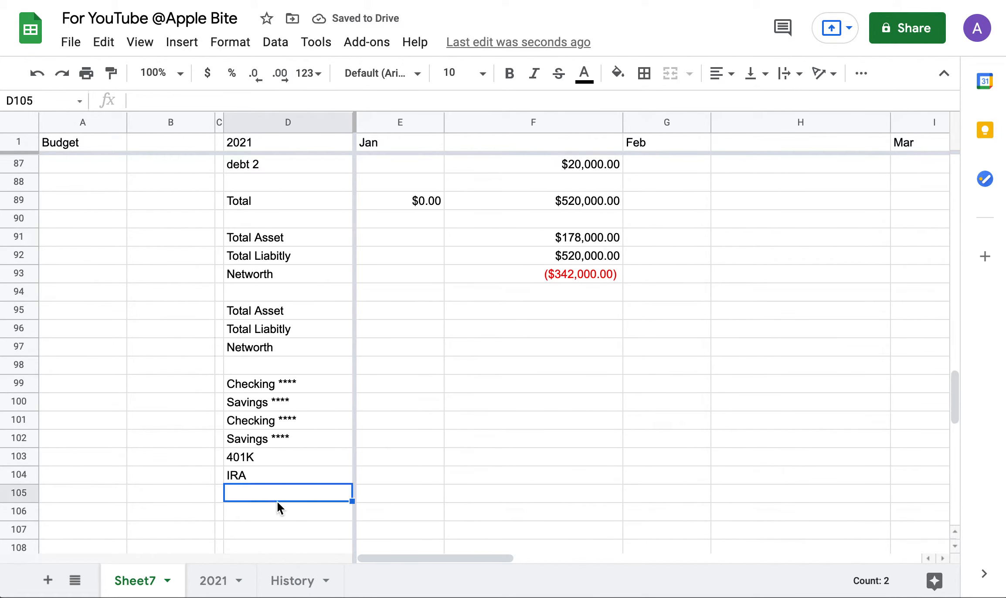
pyautogui.hotkey('ctrl', 'v')
# Add the debt 1 and debt 2 labels below acct 2.
pyautogui.scroll(2, 258, 250)
pyautogui.moveTo(243, 223); pyautogui.dragTo(249, 239)
pyautogui.hotkey('ctrl', 'c')
pyautogui.scroll(-6, 249, 239)
pyautogui.click(260, 270)
pyautogui.hotkey('ctrl', 'v')
# Move the whole account label list down so it starts at row 103.
pyautogui.scroll(4, 261, 268)
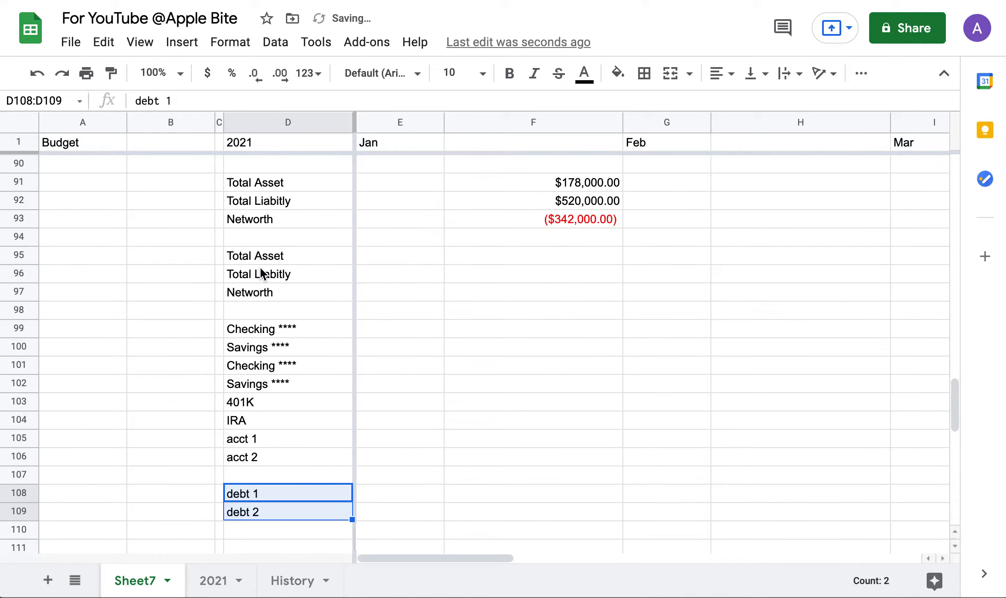
pyautogui.scroll(-2, 260, 268)
pyautogui.scroll(3, 260, 267)
pyautogui.scroll(-1, 260, 268)
pyautogui.moveTo(238, 330); pyautogui.dragTo(236, 521)
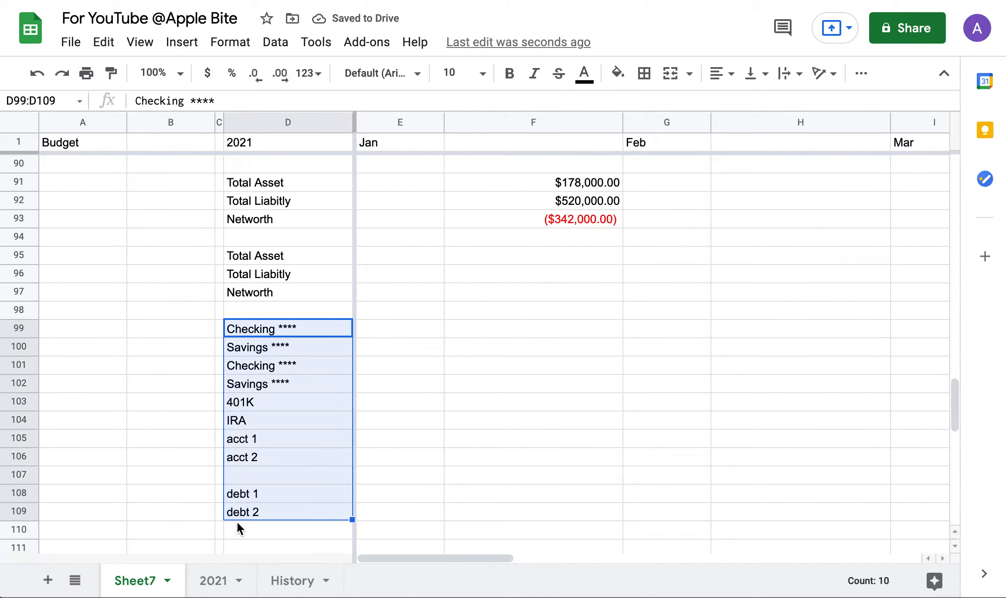
pyautogui.hotkey('ctrl', 'c')
pyautogui.scroll(-3, 237, 521)
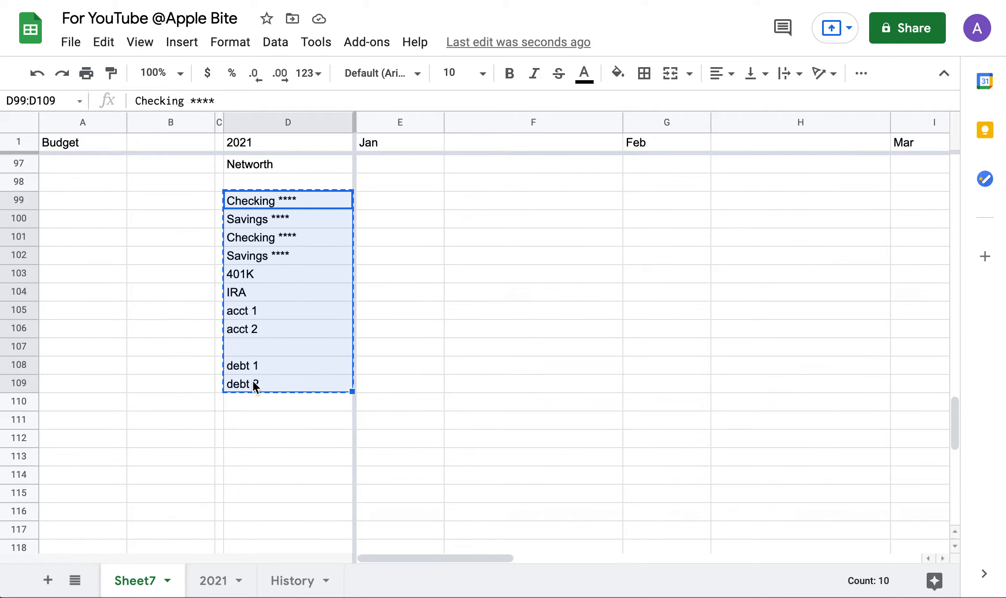
pyautogui.click(251, 258)
pyautogui.hotkey('ctrl', 'v')
pyautogui.scroll(1, 252, 262)
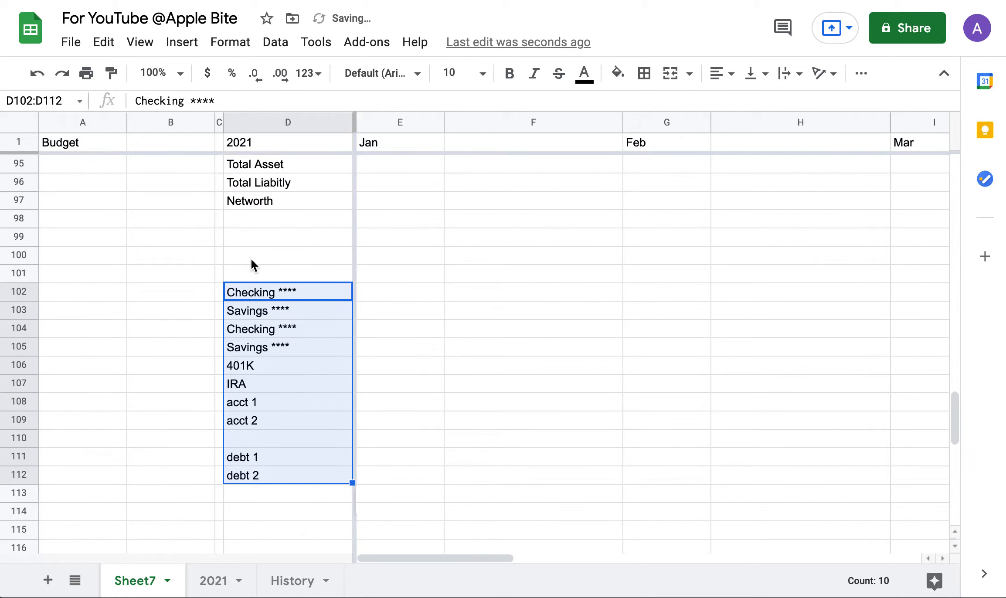
pyautogui.scroll(2, 251, 262)
pyautogui.hotkey('ctrl', 'x')
pyautogui.click(257, 408)
pyautogui.hotkey('ctrl', 'v')
# Paste the Total Income, Total Expenses and Difference labels under the yearly Networth.
pyautogui.scroll(15, 256, 408)
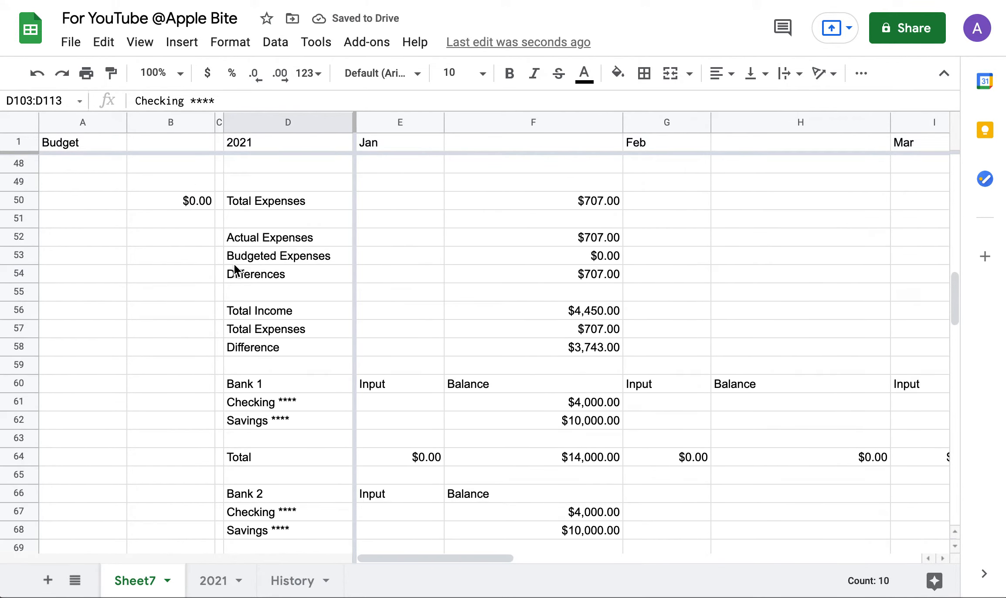
pyautogui.moveTo(251, 310); pyautogui.dragTo(250, 351)
pyautogui.scroll(-15, 249, 349)
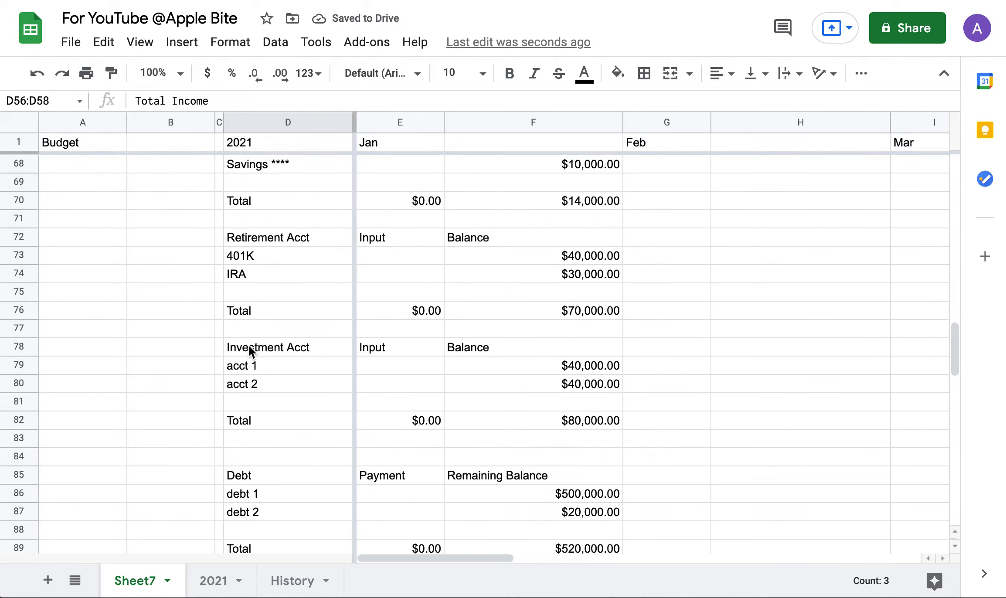
pyautogui.click(247, 279)
pyautogui.hotkey('ctrl', 'v')
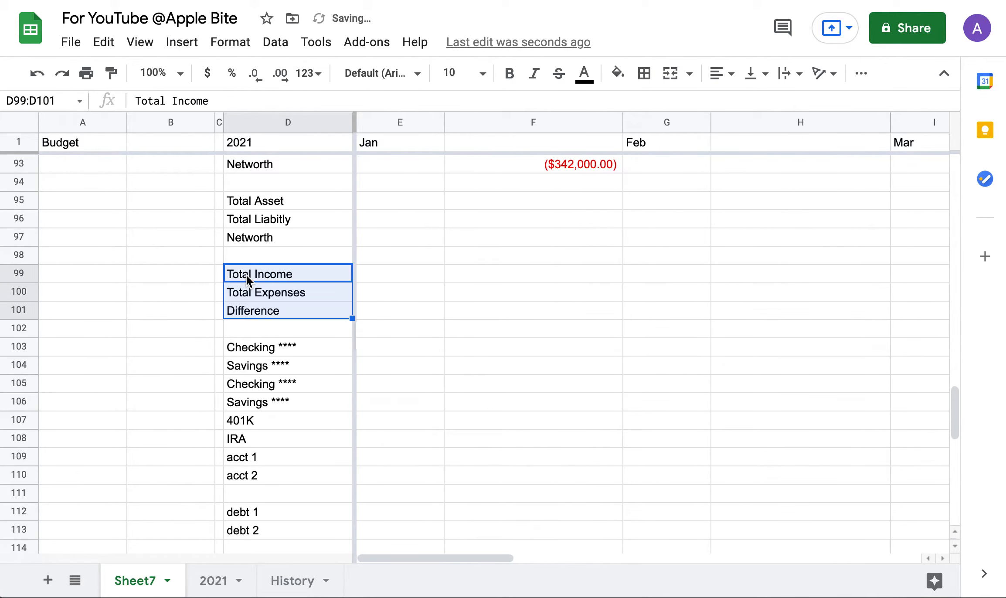
pyautogui.click(410, 309)
pyautogui.scroll(-3, 238, 405)
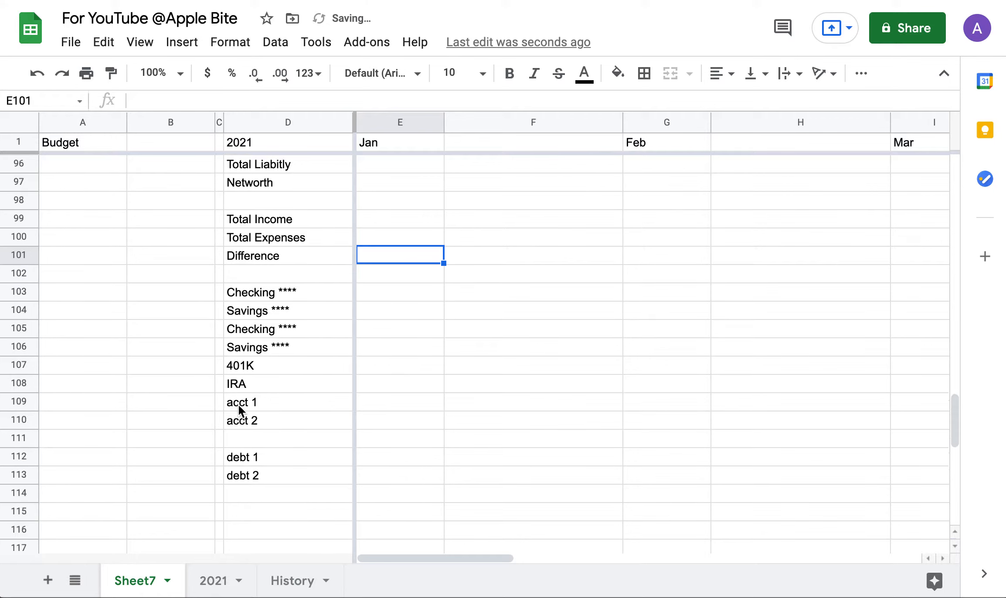
pyautogui.scroll(4, 238, 405)
pyautogui.scroll(1, 239, 405)
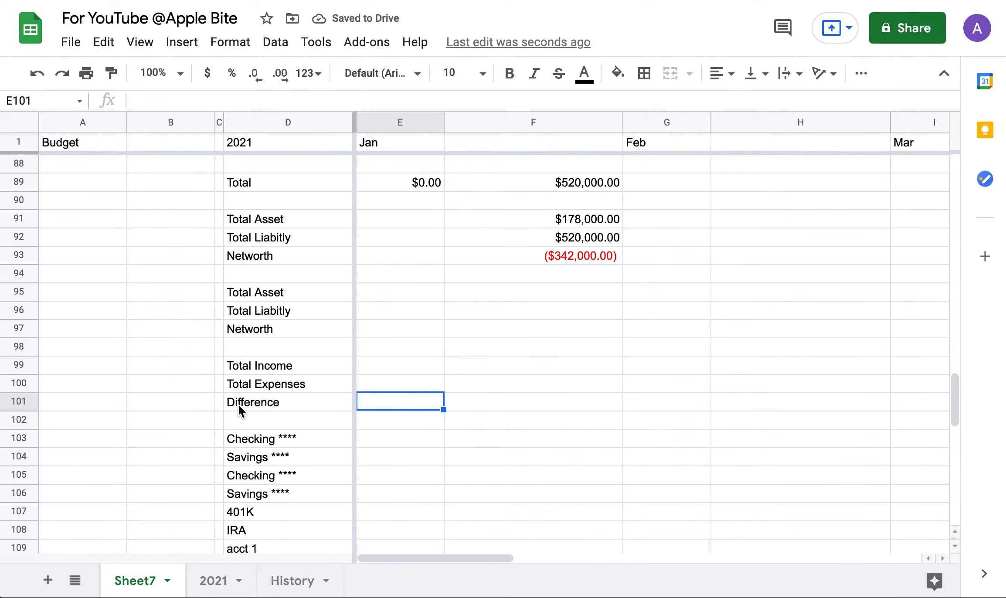
pyautogui.scroll(2, 238, 405)
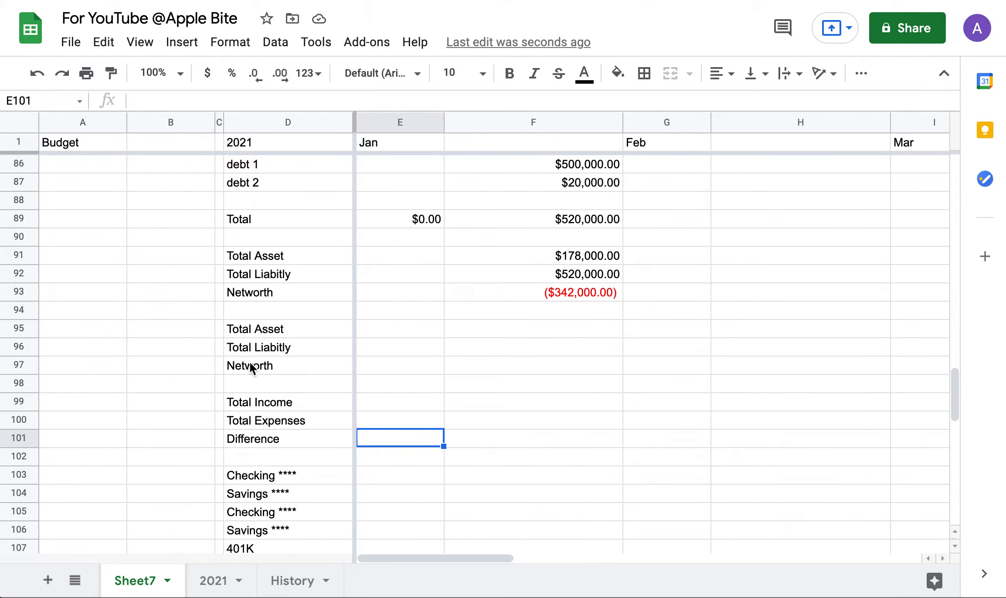
pyautogui.click(515, 335)
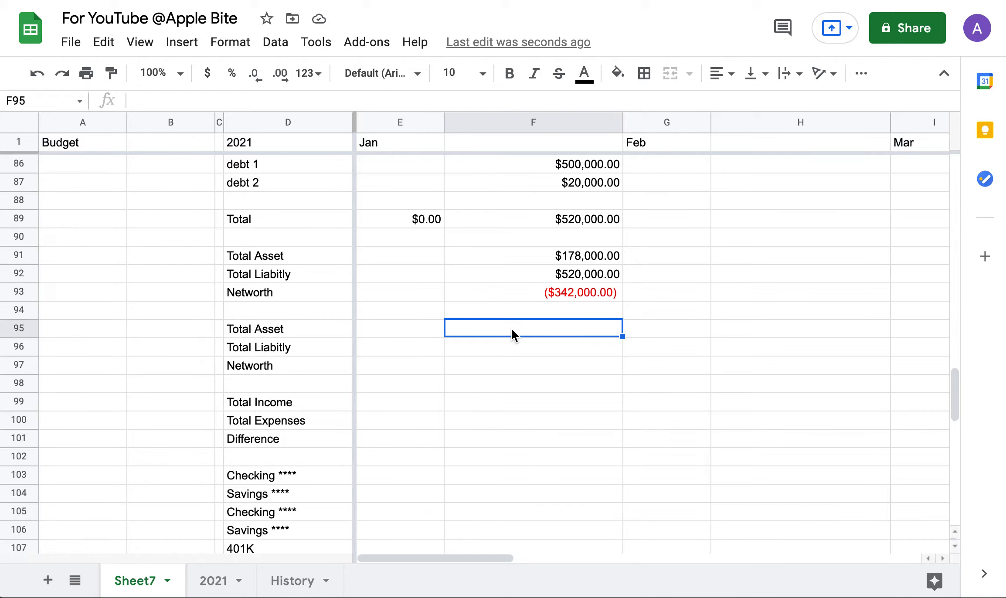
pyautogui.write('=')
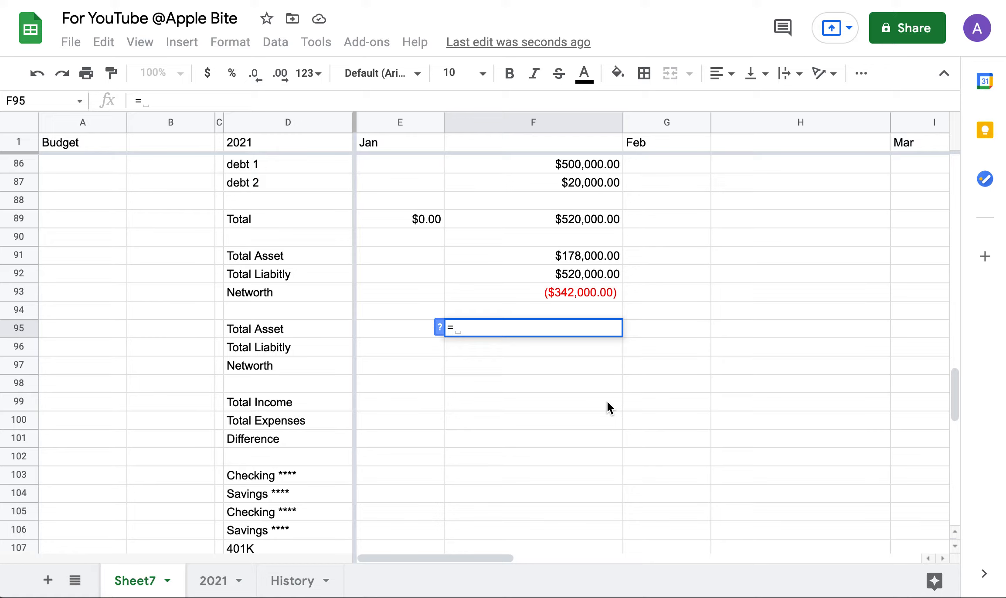
pyautogui.hscroll(10, 607, 401)
pyautogui.hscroll(-6, 607, 400)
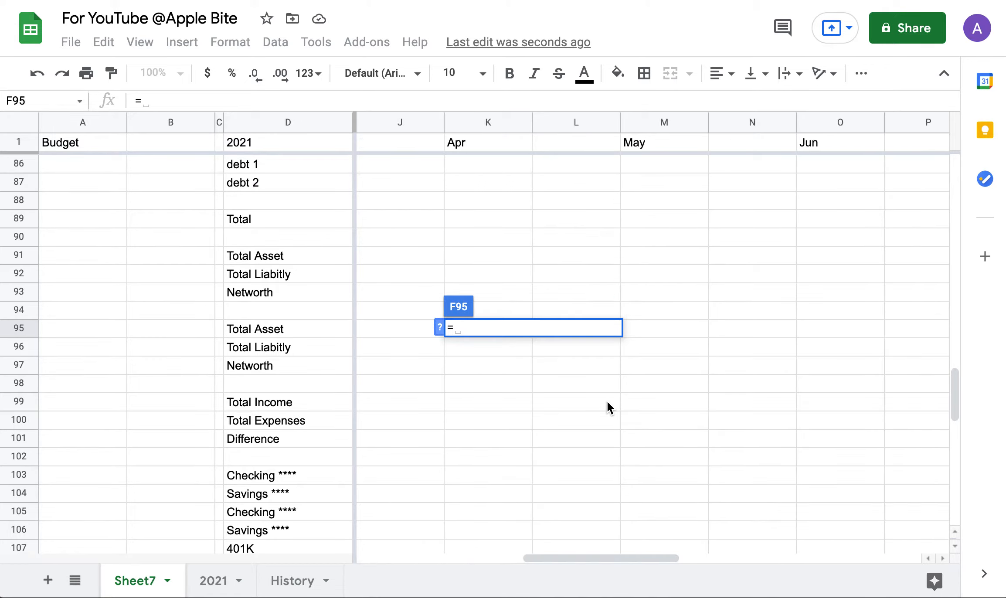
pyautogui.hscroll(1, 607, 408)
pyautogui.scroll(3, 710, 355)
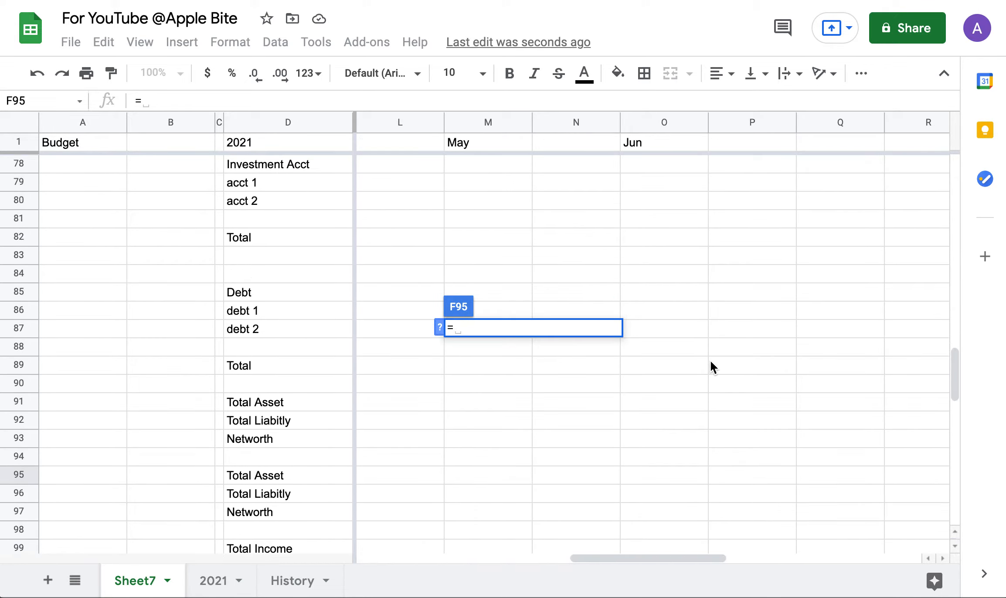
pyautogui.scroll(-2, 710, 360)
pyautogui.click(609, 382)
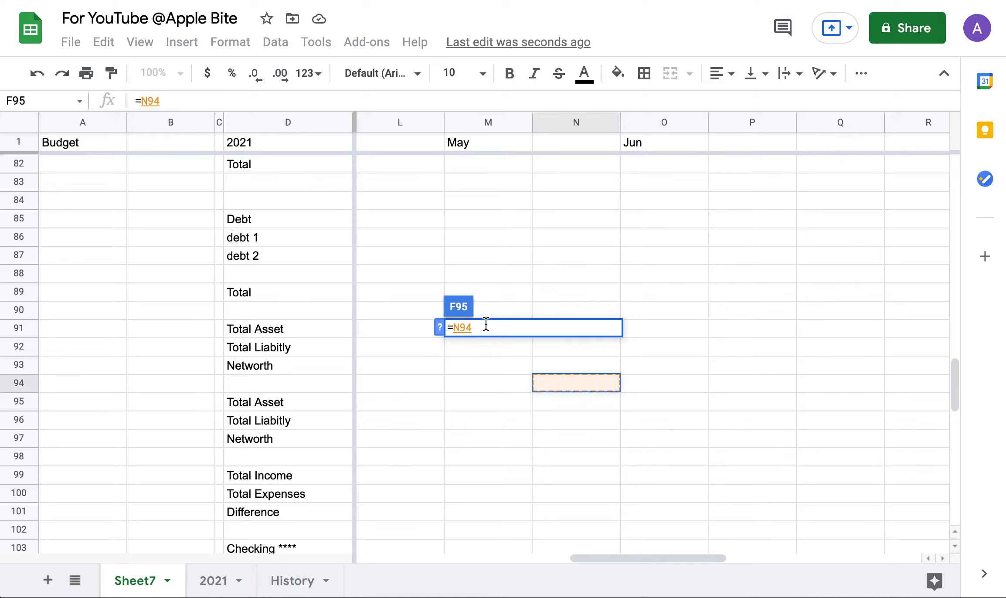
pyautogui.press('BackSpace')
pyautogui.press('BackSpace')
pyautogui.press('BackSpace')
pyautogui.press('BackSpace')
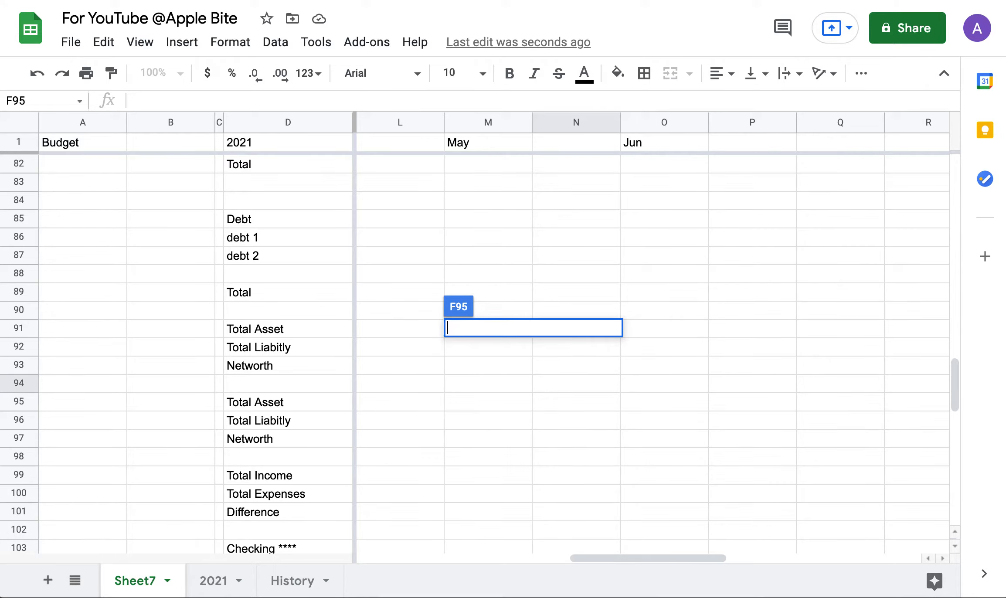
pyautogui.click(488, 354)
pyautogui.hscroll(-5, 488, 360)
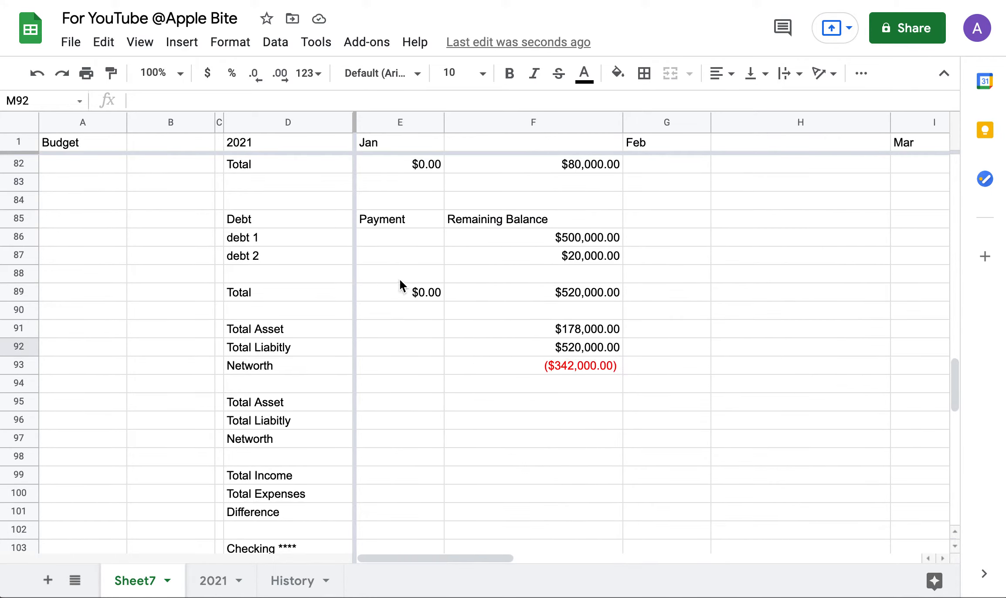
pyautogui.scroll(3, 400, 285)
# Copy January's E60:F93 account, debt and net-worth block and paste it across February–June through column P.
pyautogui.moveTo(400, 287); pyautogui.dragTo(563, 365)
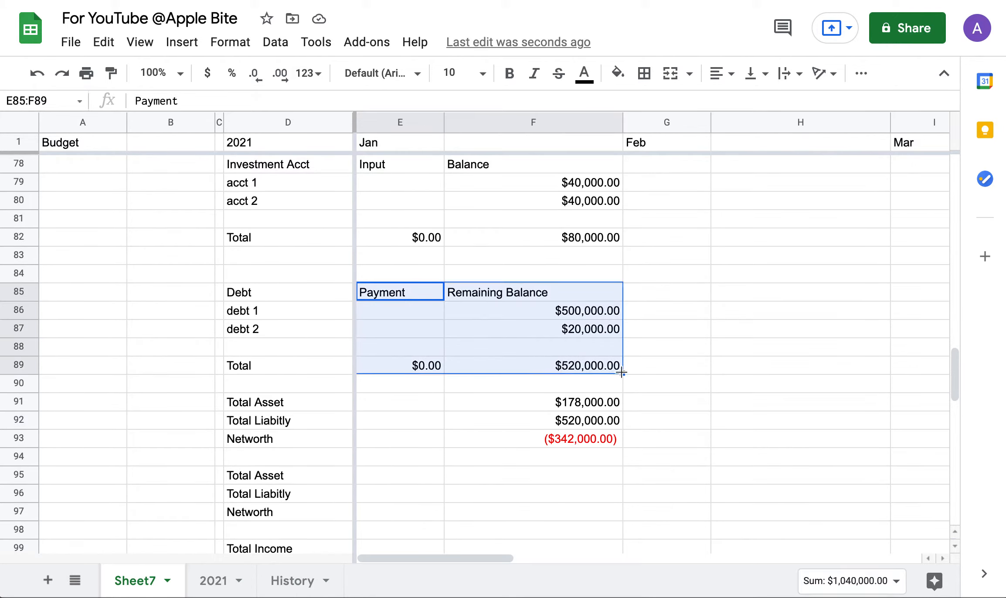
pyautogui.scroll(5, 597, 318)
pyautogui.scroll(4, 458, 330)
pyautogui.moveTo(400, 237); pyautogui.dragTo(608, 475)
pyautogui.press('super+c')
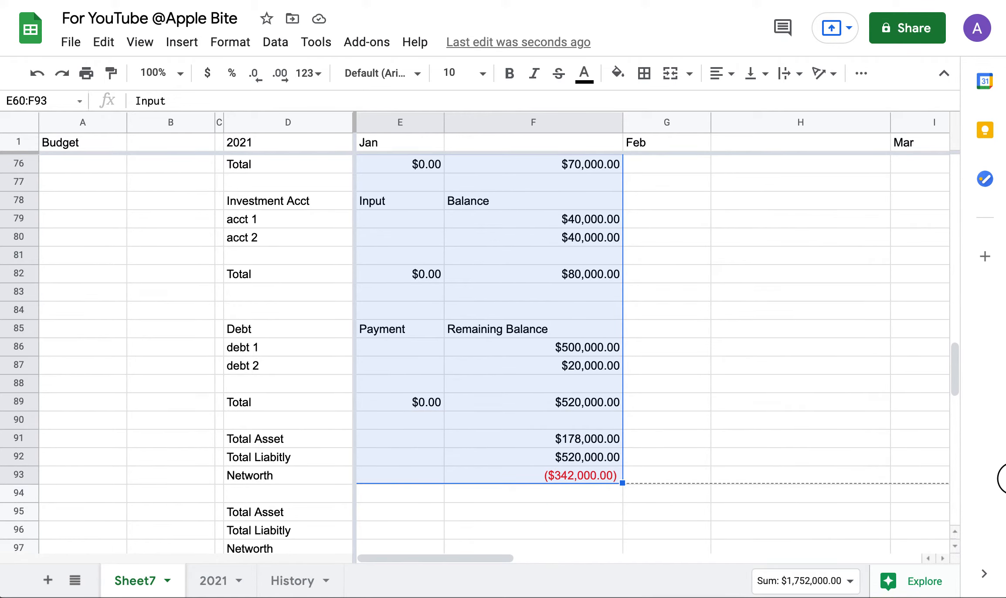
pyautogui.hscroll(10, 455, 500)
pyautogui.hscroll(-12, 371, 492)
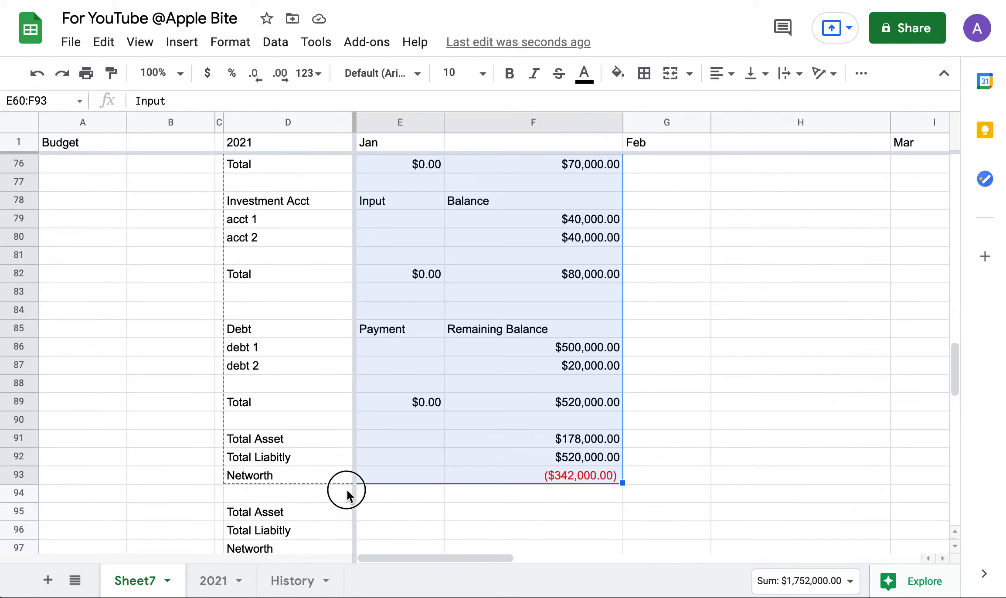
pyautogui.hscroll(4, 730, 519)
pyautogui.hscroll(4, 998, 498)
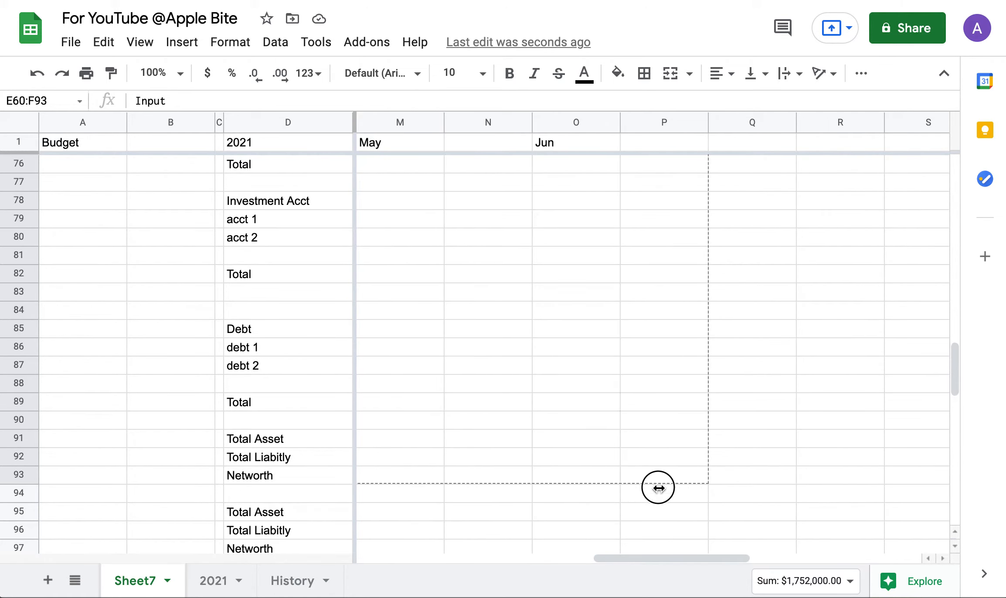
pyautogui.keyDown('shift'); pyautogui.click(680, 478); pyautogui.keyUp('shift')
pyautogui.press('super+v')
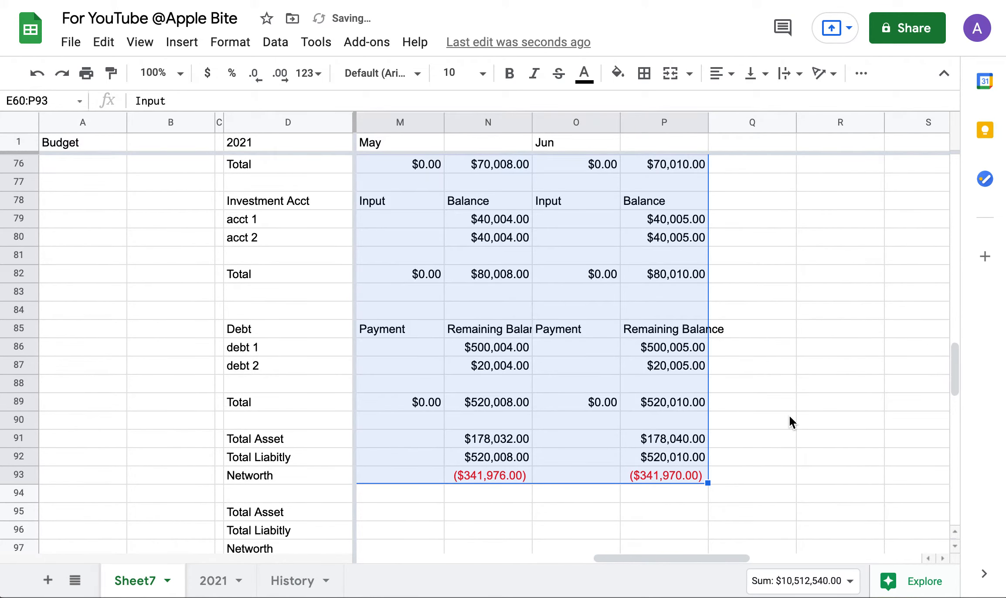
pyautogui.hscroll(-8, 789, 416)
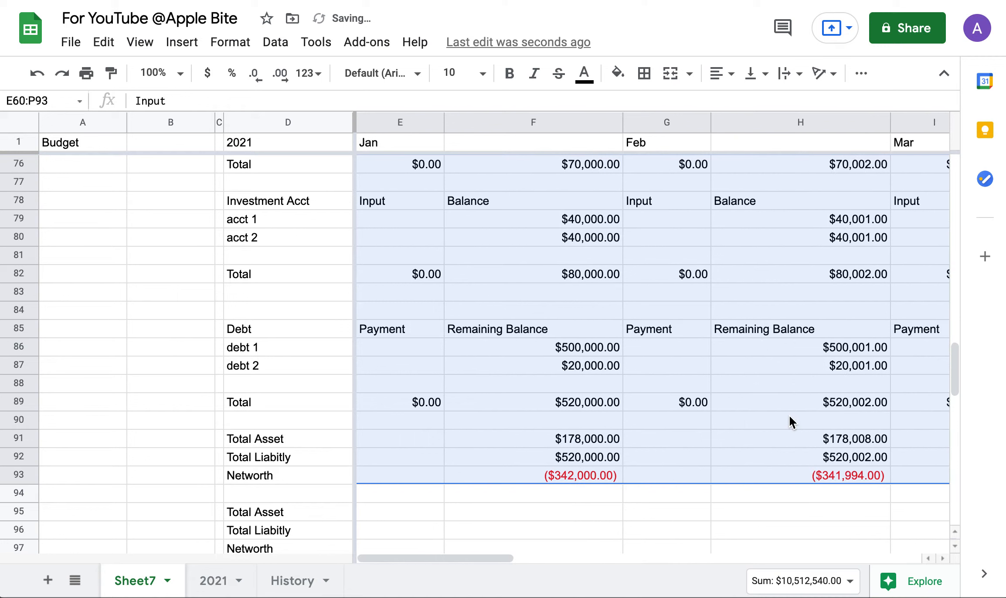
pyautogui.click(657, 406)
pyautogui.scroll(-5, 658, 406)
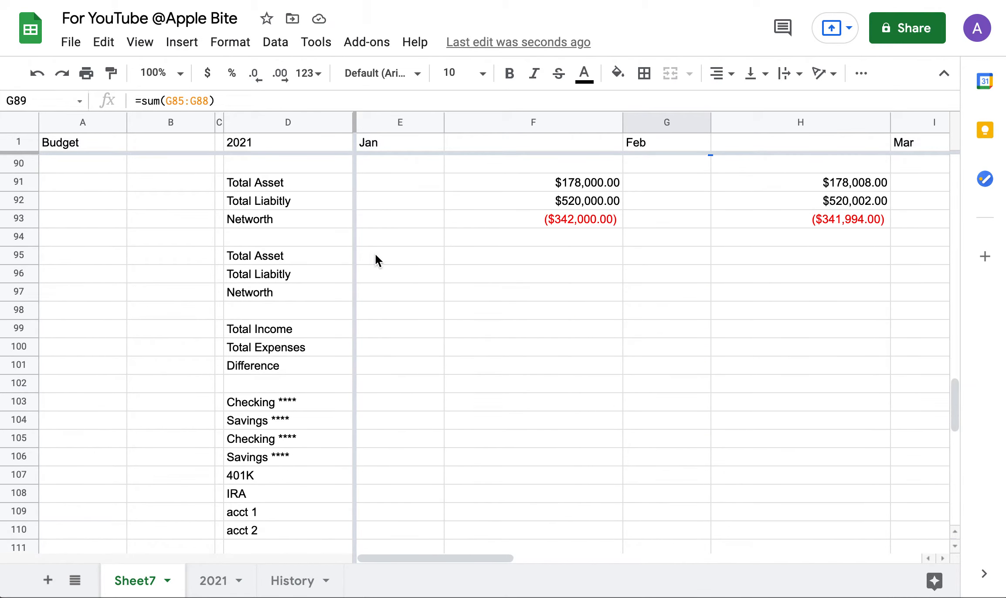
# Set yearly Total Asset in E95 to =P91, June's $178,040.00.
pyautogui.click(467, 256)
pyautogui.click(387, 244)
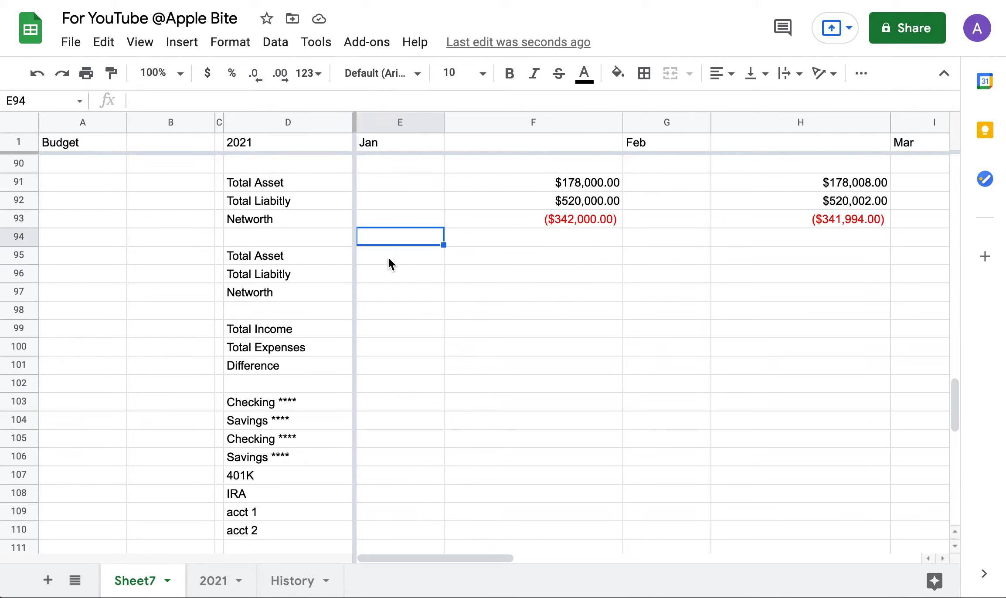
pyautogui.click(389, 260)
pyautogui.write('=')
pyautogui.hscroll(10, 645, 272)
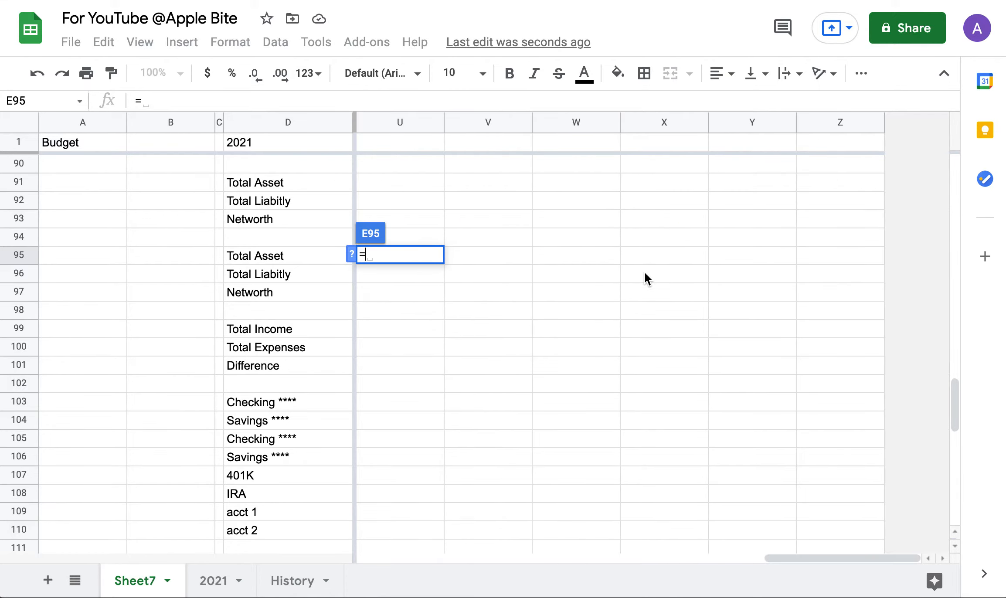
pyautogui.hscroll(-5, 645, 271)
pyautogui.scroll(1, 645, 272)
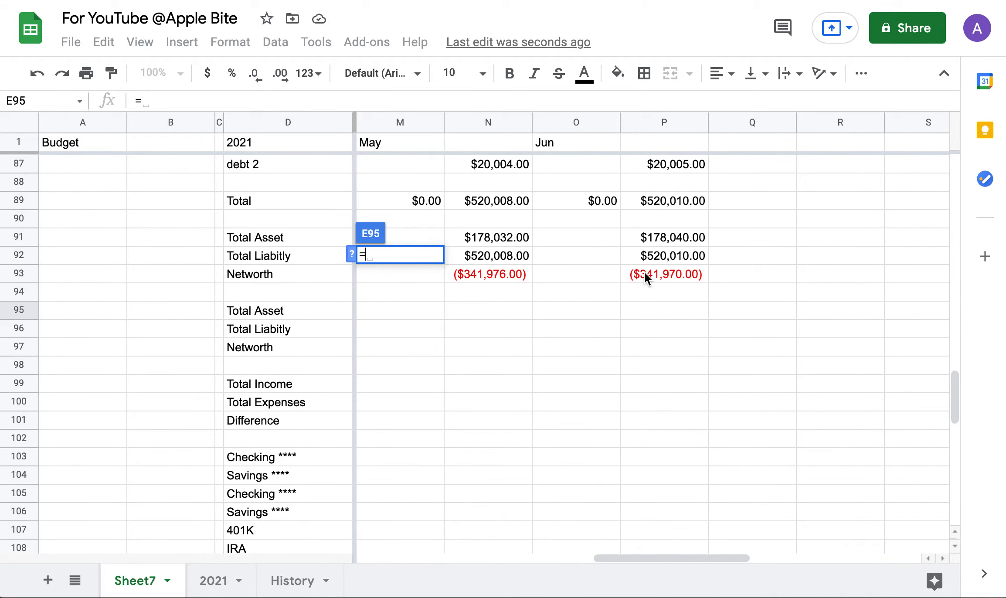
pyautogui.click(663, 239)
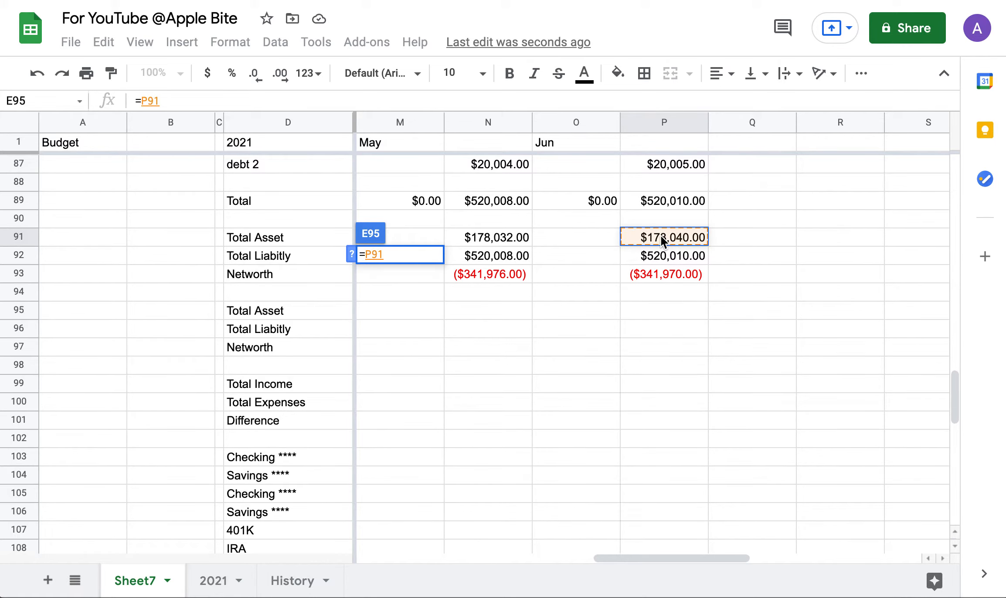
pyautogui.press('Return')
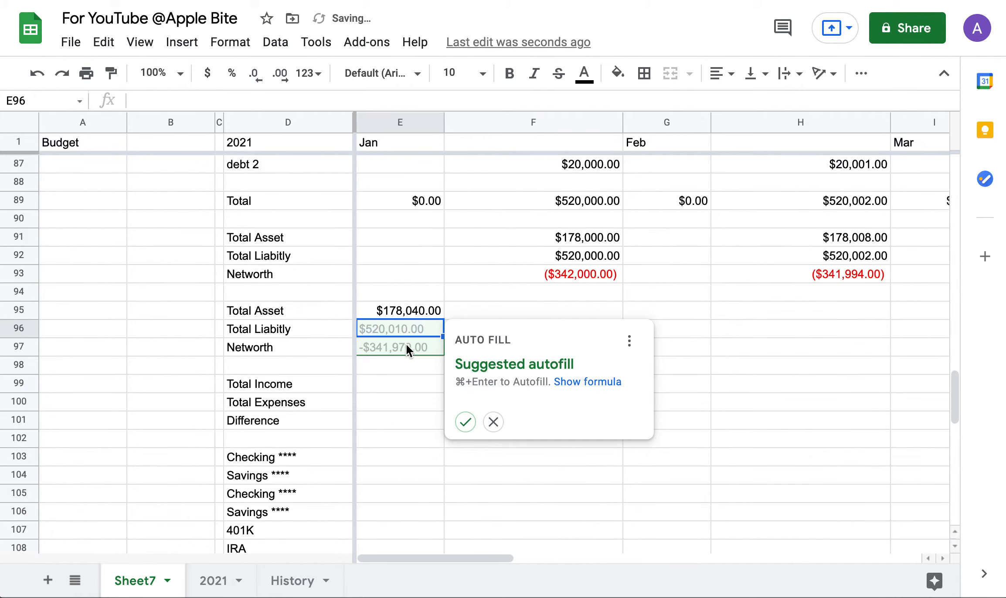
pyautogui.press('Return')
# Set yearly Total Liability in E96 to =P92, June's $520,010.00.
pyautogui.write('=')
pyautogui.hscroll(15, 380, 330)
pyautogui.click(582, 257)
pyautogui.press('Return')
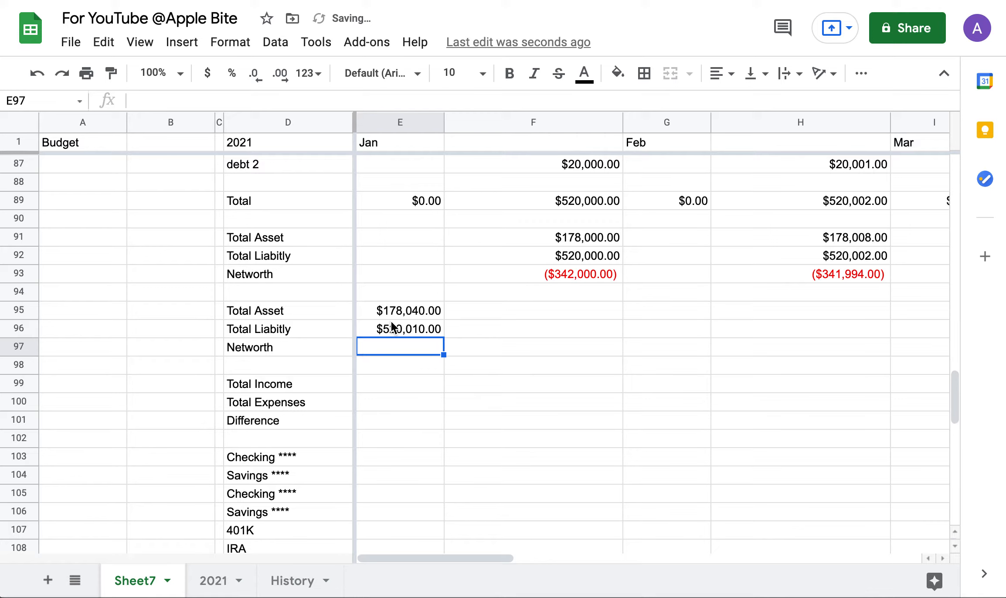
# Make yearly Networth in E97 =E95-E96, showing -$341,970.00.
pyautogui.write('=')
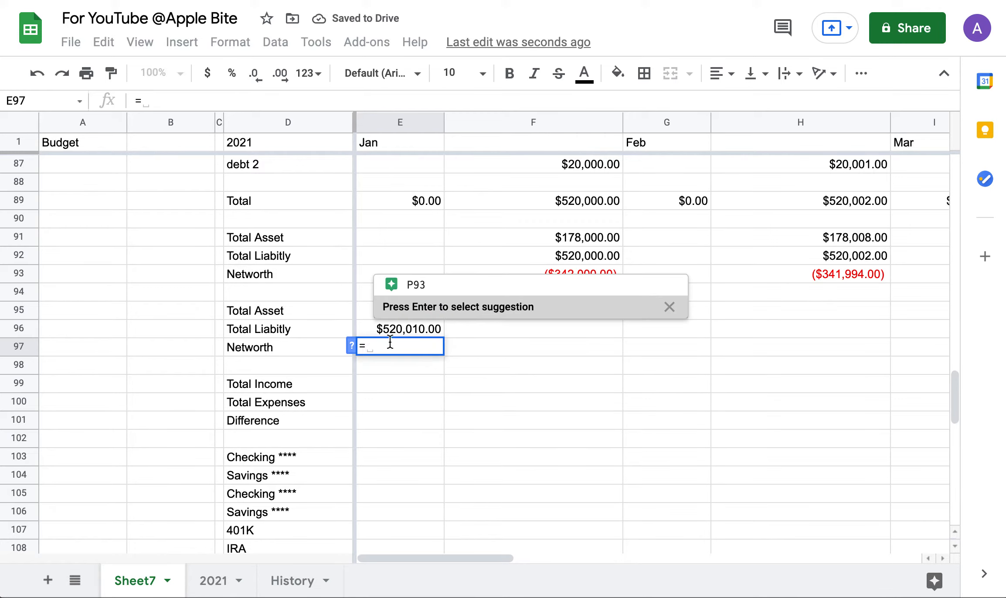
pyautogui.click(359, 311)
pyautogui.write('-')
pyautogui.click(393, 328)
pyautogui.press('Return')
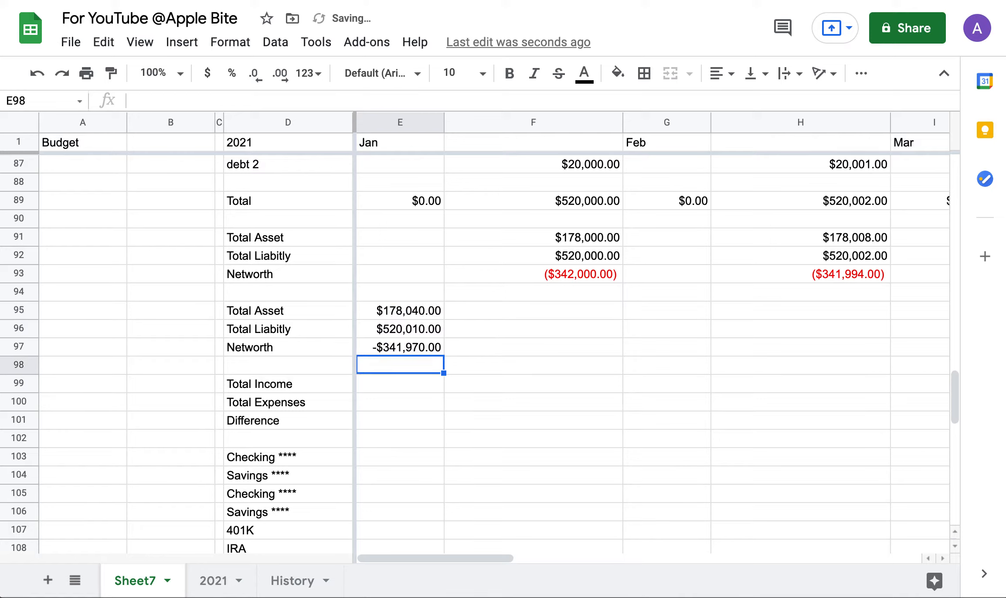
pyautogui.click(374, 349)
pyautogui.click(381, 384)
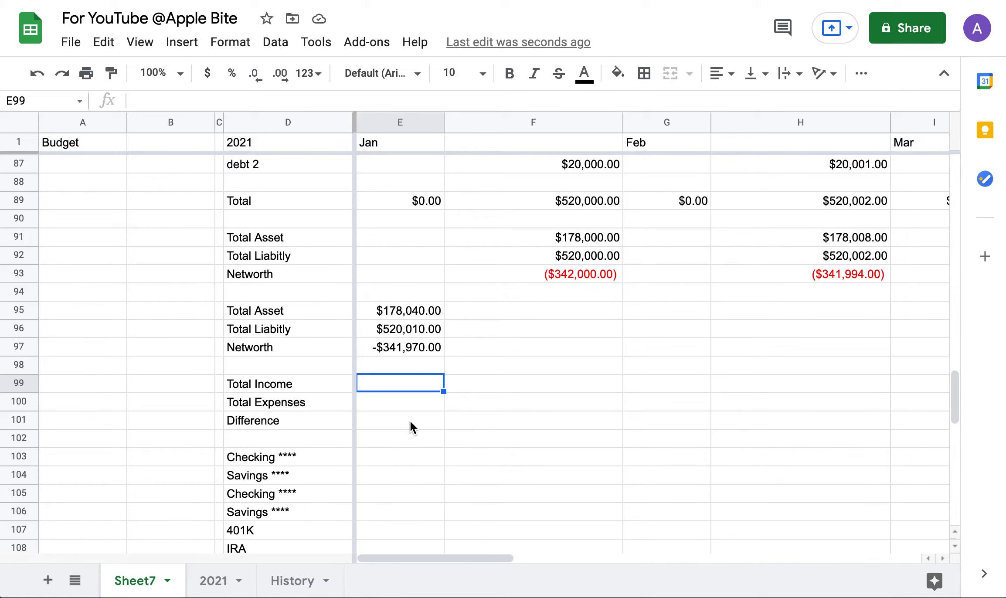
# Enter =SUM(E56:P56) in E99 so yearly Total Income shows $4,450.00.
pyautogui.write('=sume')
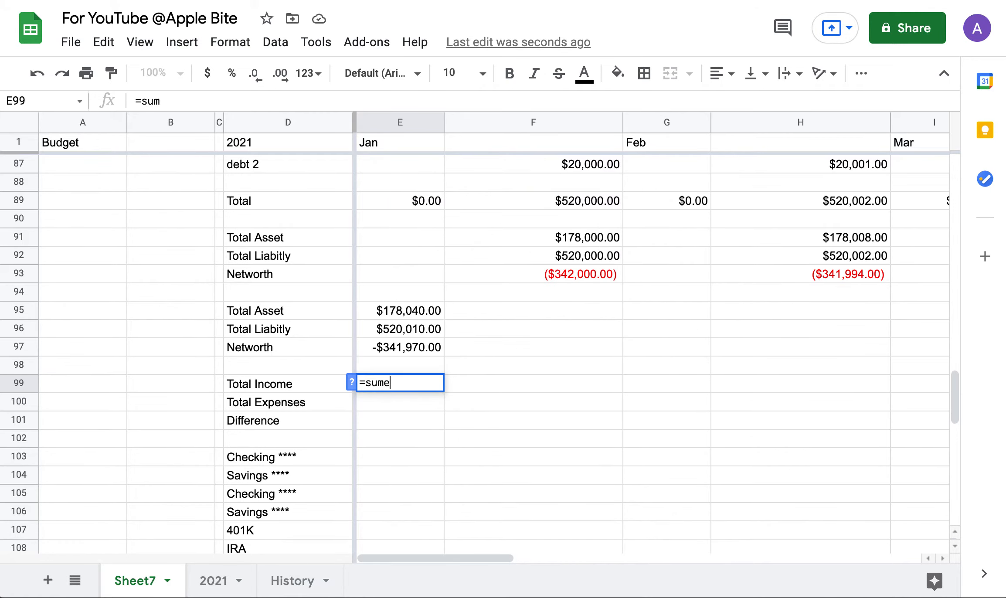
pyautogui.press('BackSpace')
pyautogui.write('(')
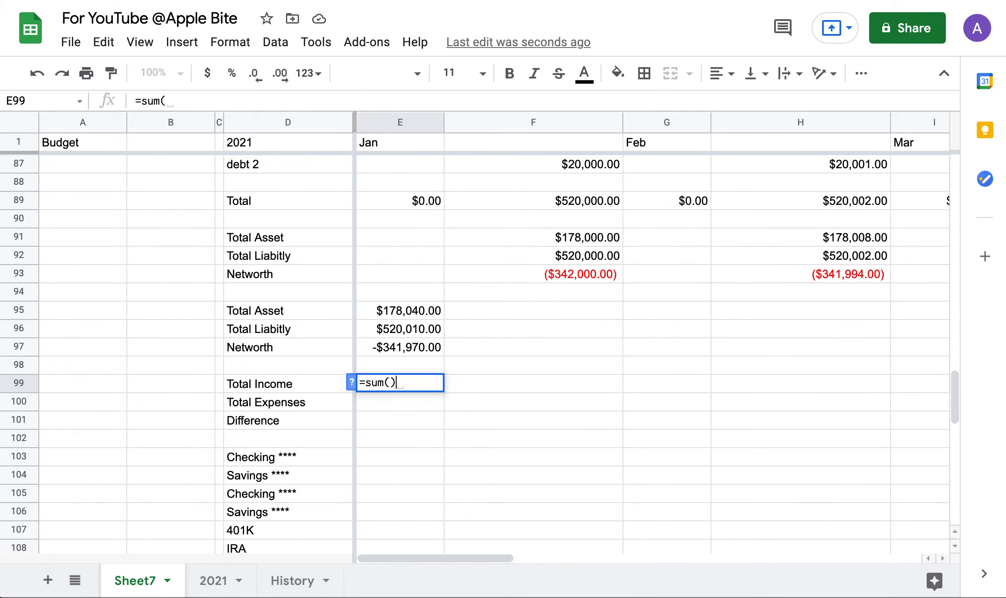
pyautogui.scroll(5, 405, 213)
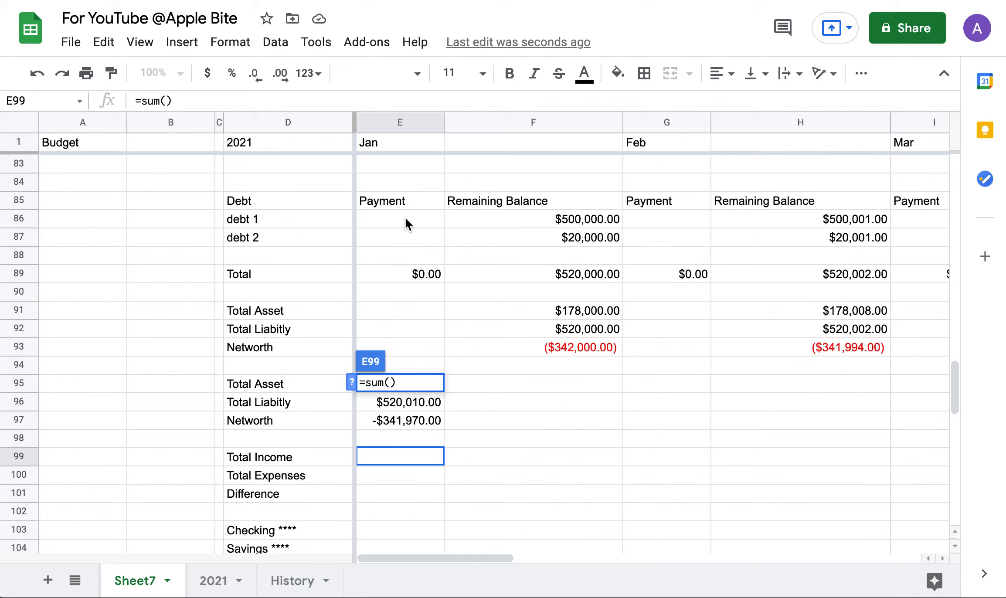
pyautogui.scroll(7, 405, 217)
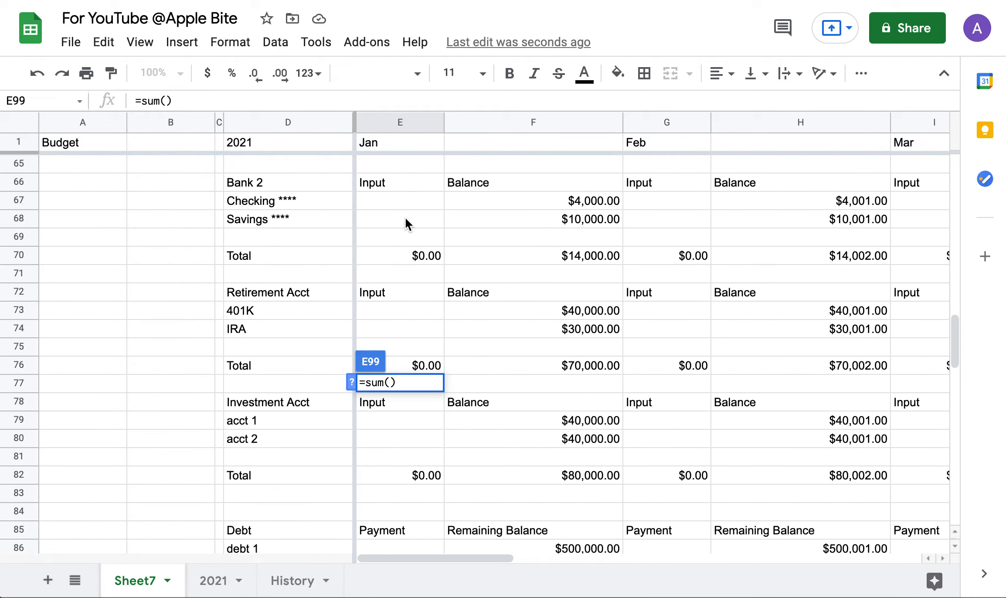
pyautogui.scroll(-1, 405, 220)
pyautogui.scroll(6, 405, 220)
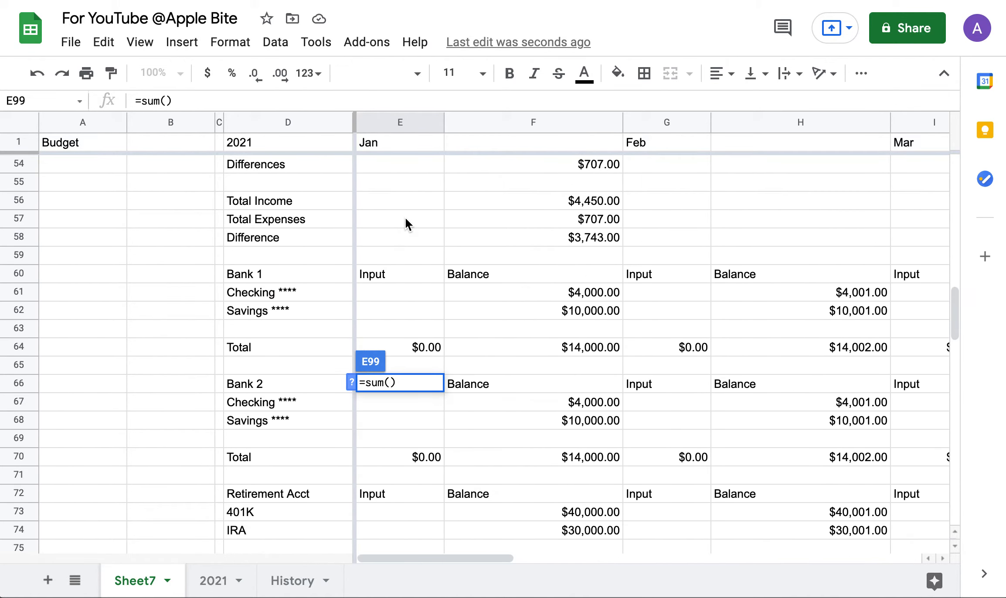
pyautogui.scroll(5, 405, 217)
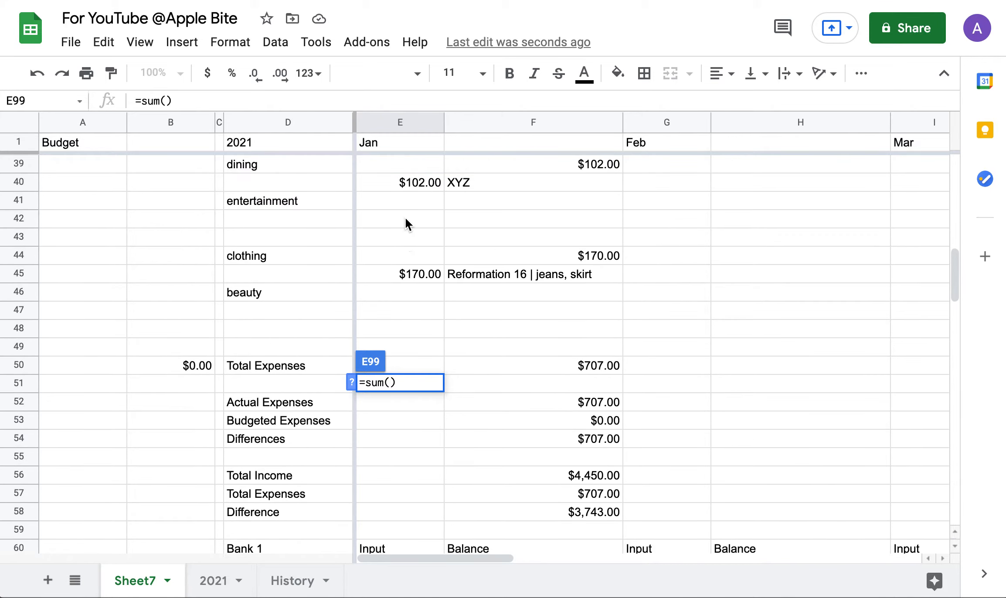
pyautogui.scroll(-5, 405, 218)
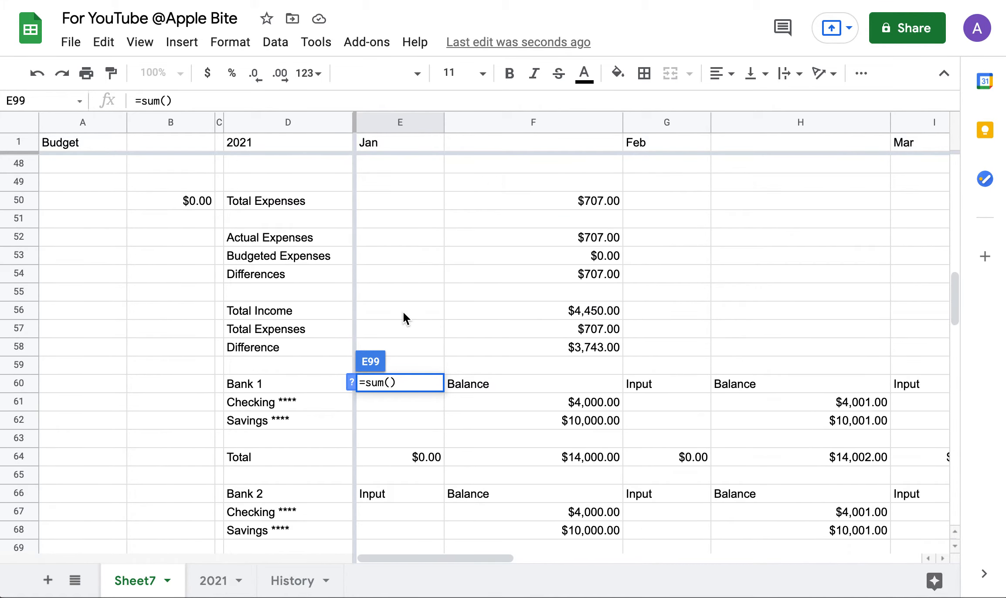
pyautogui.moveTo(402, 310); pyautogui.dragTo(515, 313)
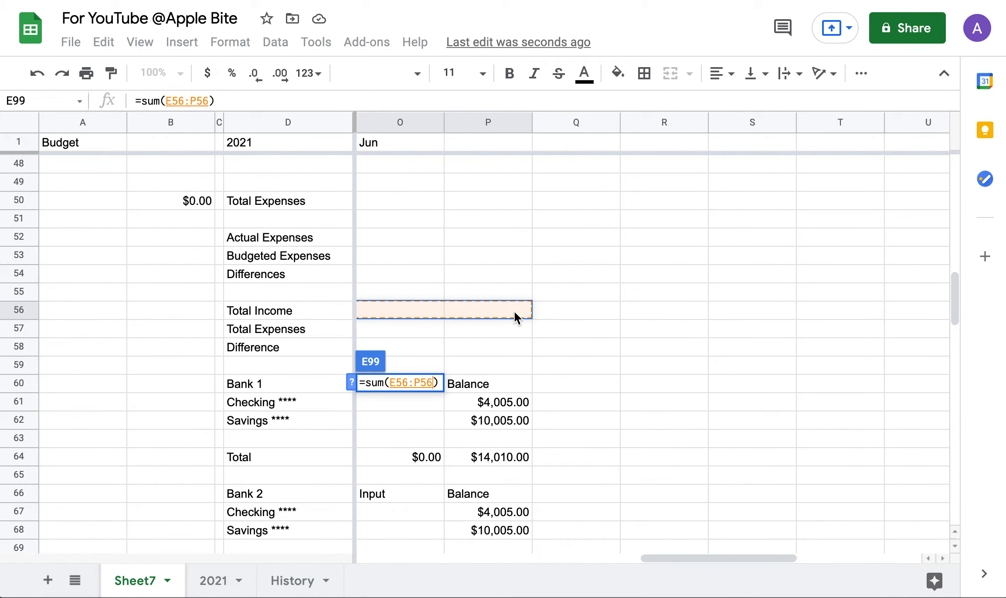
pyautogui.press('Return')
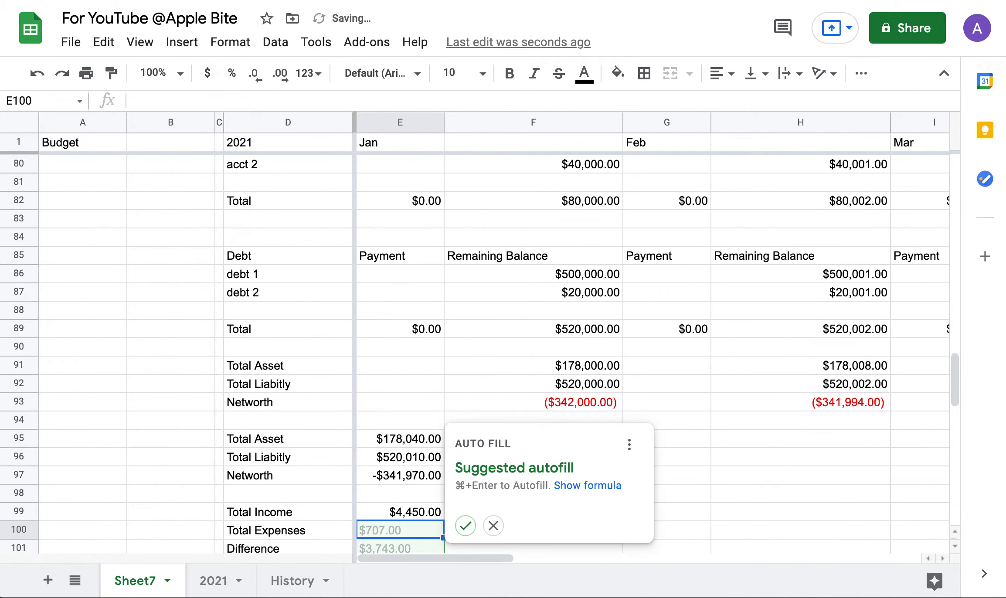
pyautogui.click(397, 472)
# Enter =SUM(E57:P57) in E100 so yearly Total Expenses shows $707.00.
pyautogui.click(412, 531)
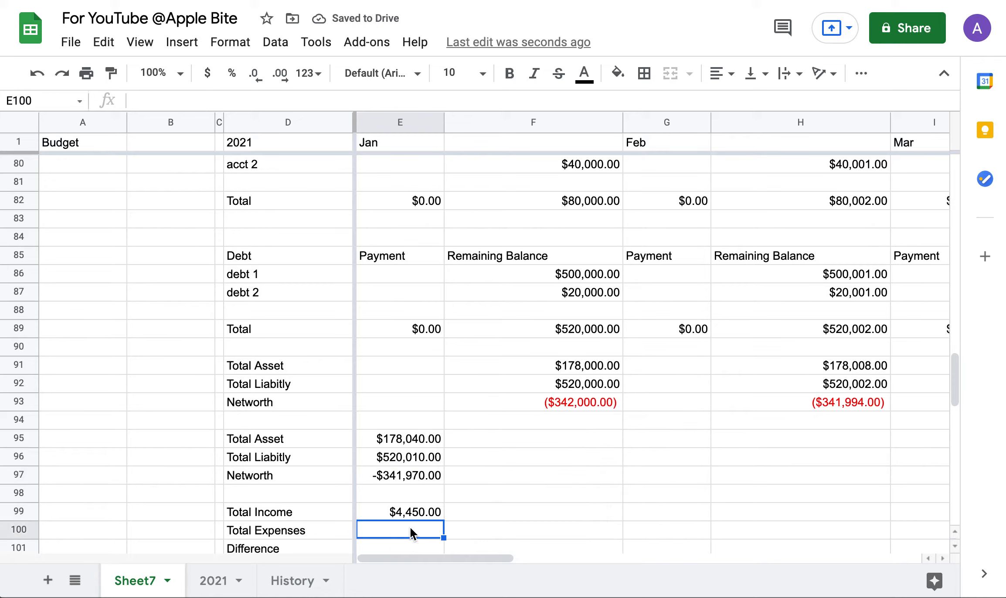
pyautogui.write('=sum(')
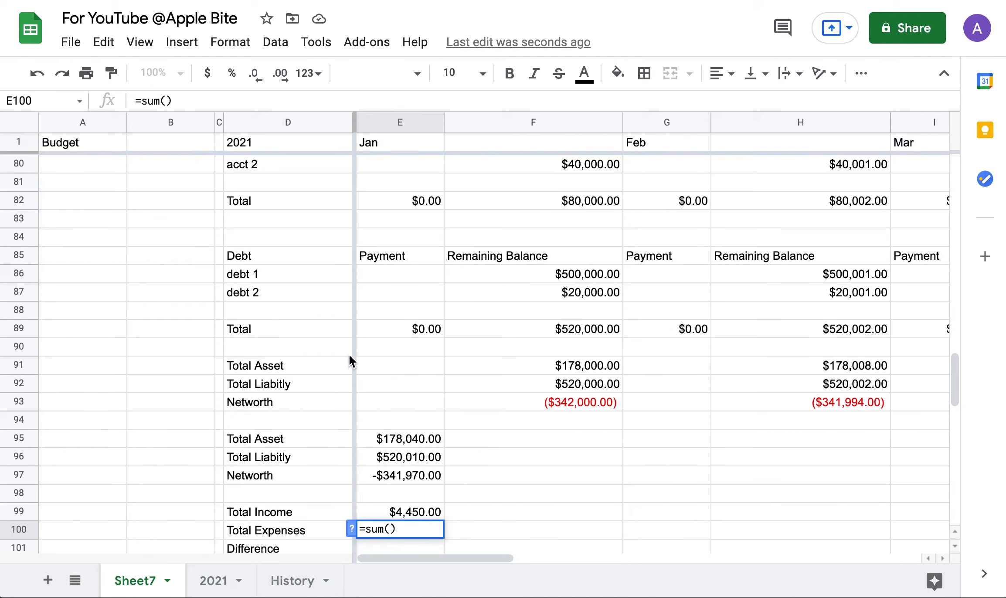
pyautogui.scroll(10, 349, 353)
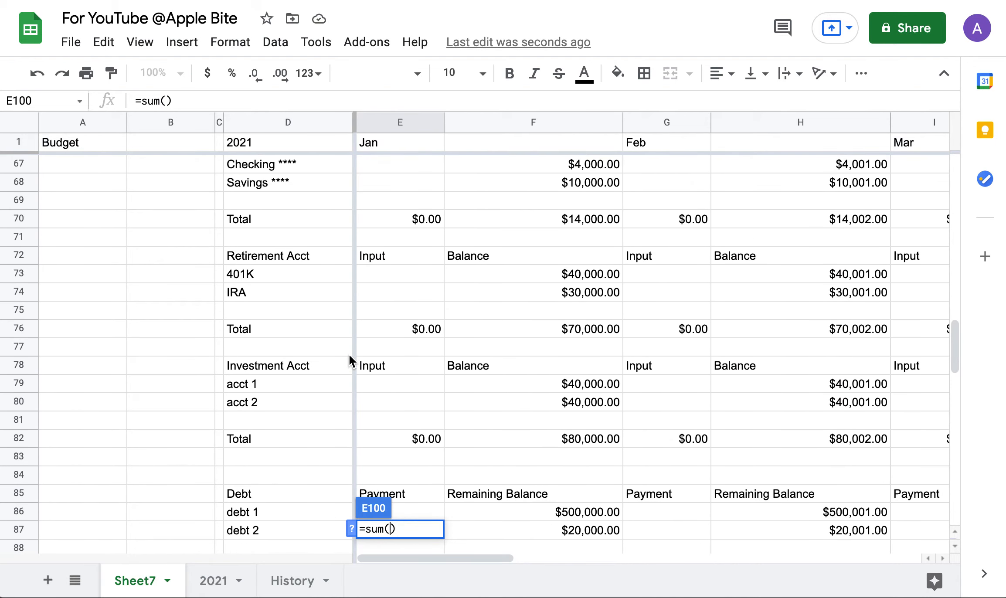
pyautogui.scroll(2, 350, 353)
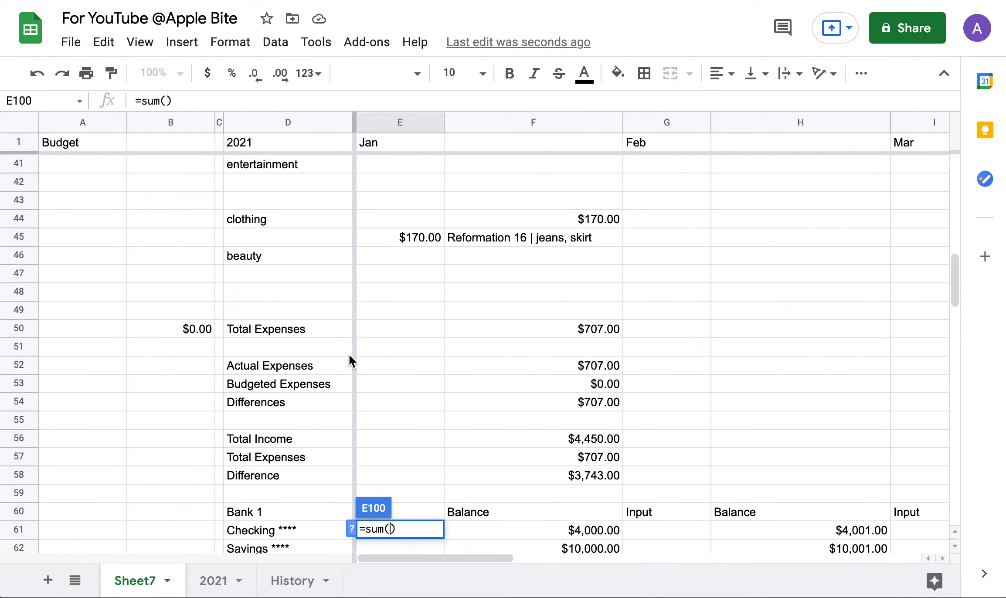
pyautogui.moveTo(414, 457); pyautogui.dragTo(521, 461)
pyautogui.press('Return')
pyautogui.scroll(-1, 440, 382)
pyautogui.scroll(1, 440, 381)
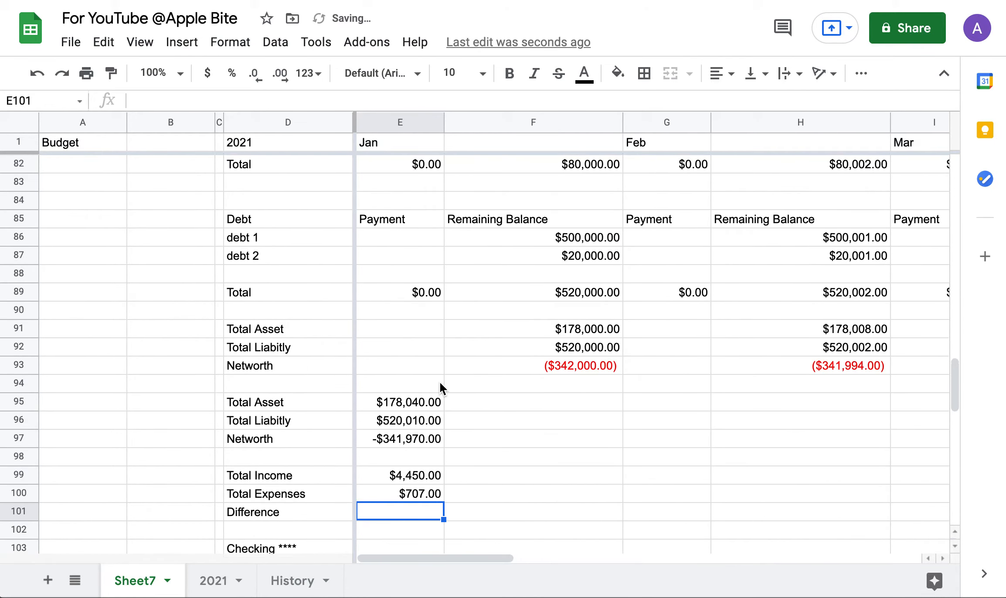
# Enter =E99-E100 in E101, giving a yearly Difference of $3,743.00.
pyautogui.write('=')
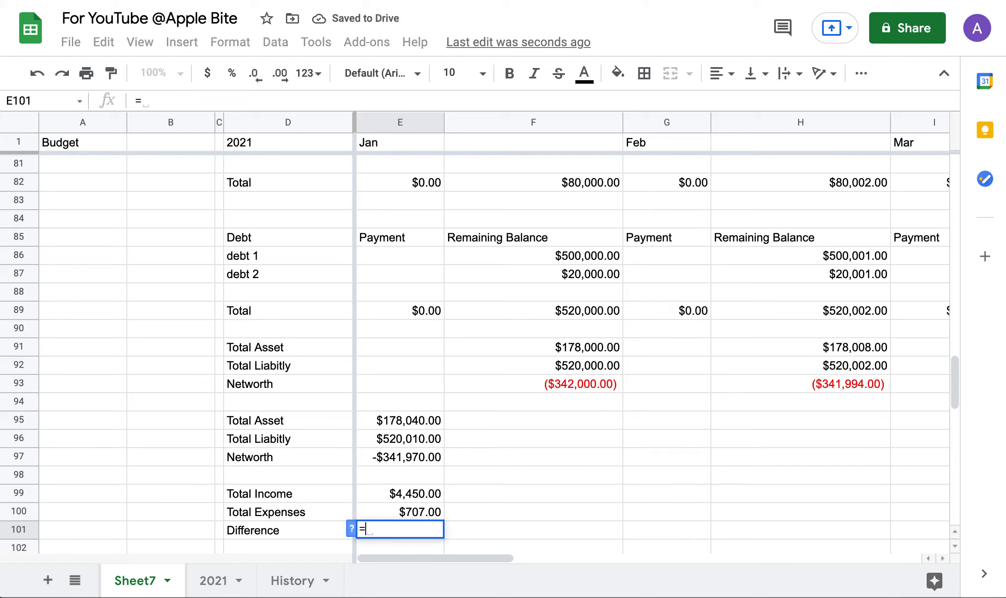
pyautogui.click(430, 488)
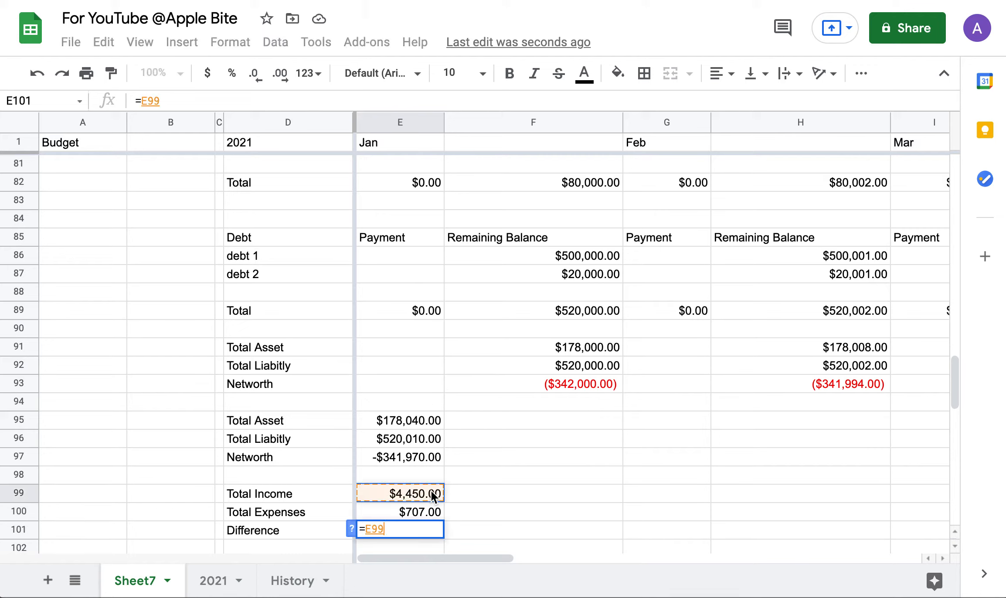
pyautogui.write('-')
pyautogui.click(412, 514)
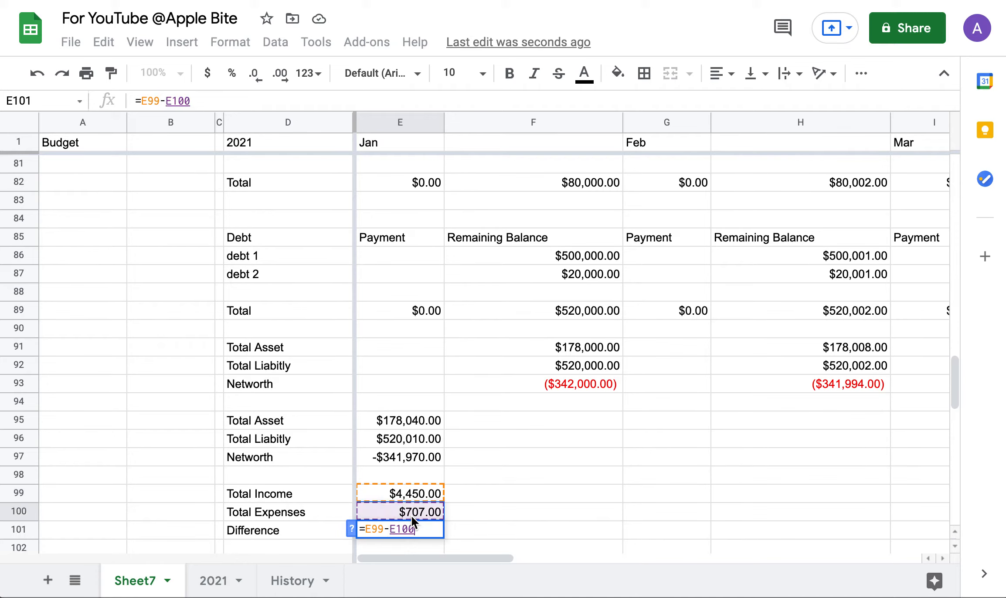
pyautogui.press('Return')
pyautogui.scroll(20, 395, 459)
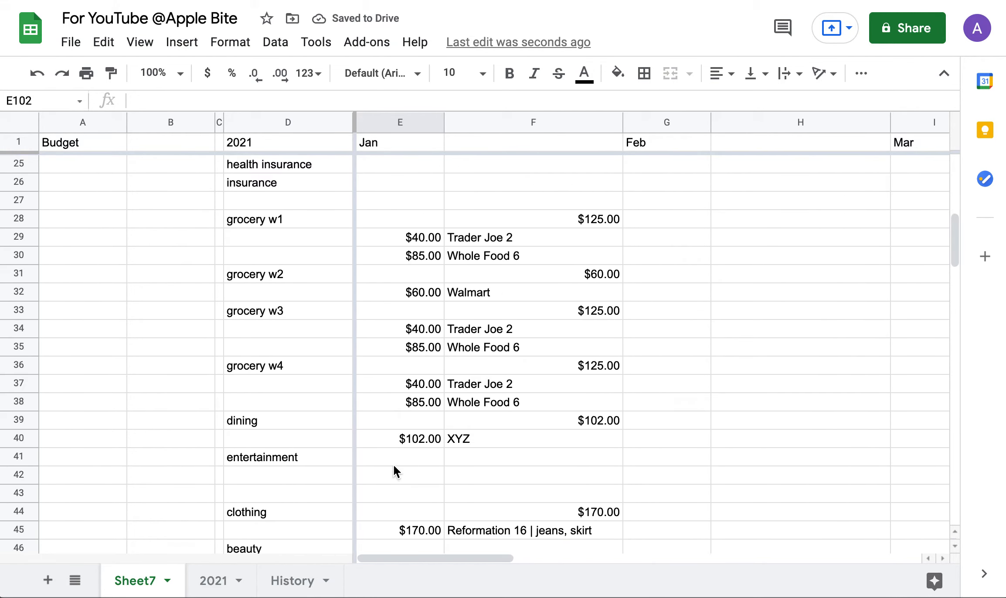
# Fill January's expenses block E15:F50 right across to column P.
pyautogui.scroll(-1, 395, 470)
pyautogui.scroll(-2, 553, 445)
pyautogui.scroll(7, 553, 444)
pyautogui.scroll(-8, 553, 444)
pyautogui.scroll(1, 553, 445)
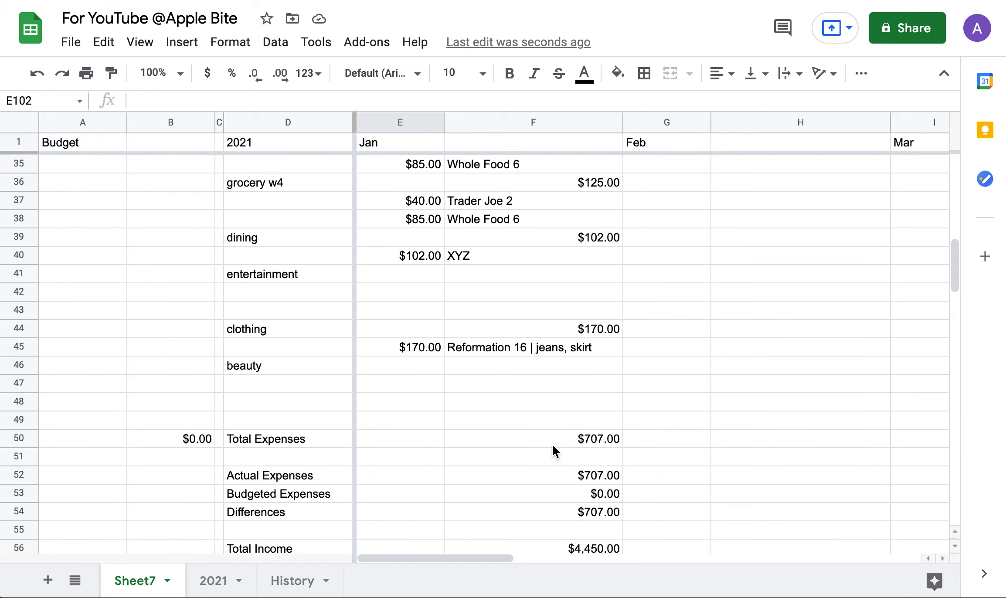
pyautogui.moveTo(592, 435); pyautogui.dragTo(385, 408)
pyautogui.scroll(-10, 385, 408)
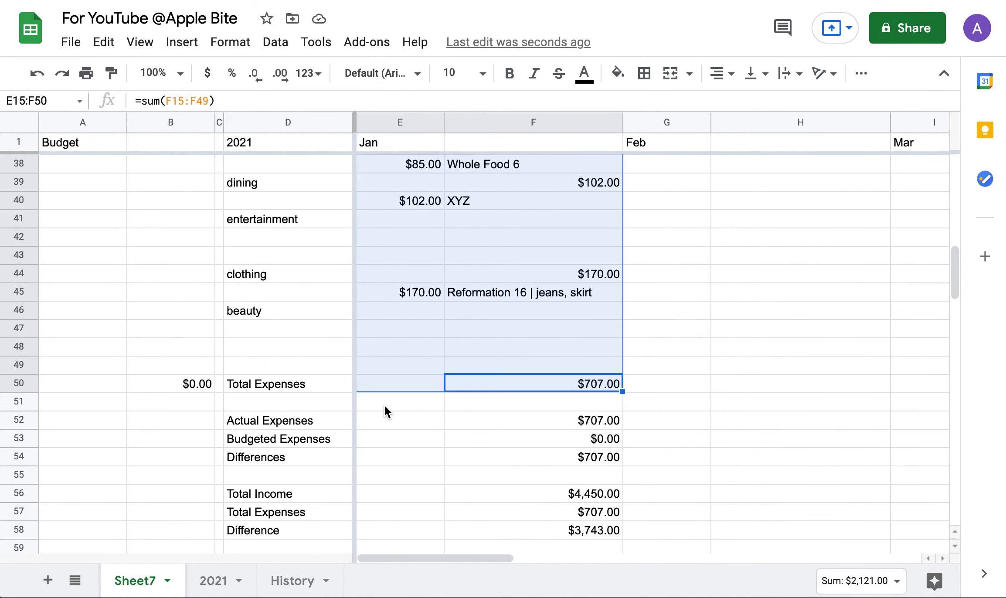
pyautogui.moveTo(628, 375); pyautogui.dragTo(656, 378)
# Fill January's income block E2:F13 right across the other months.
pyautogui.hscroll(-8, 656, 377)
pyautogui.scroll(12, 656, 378)
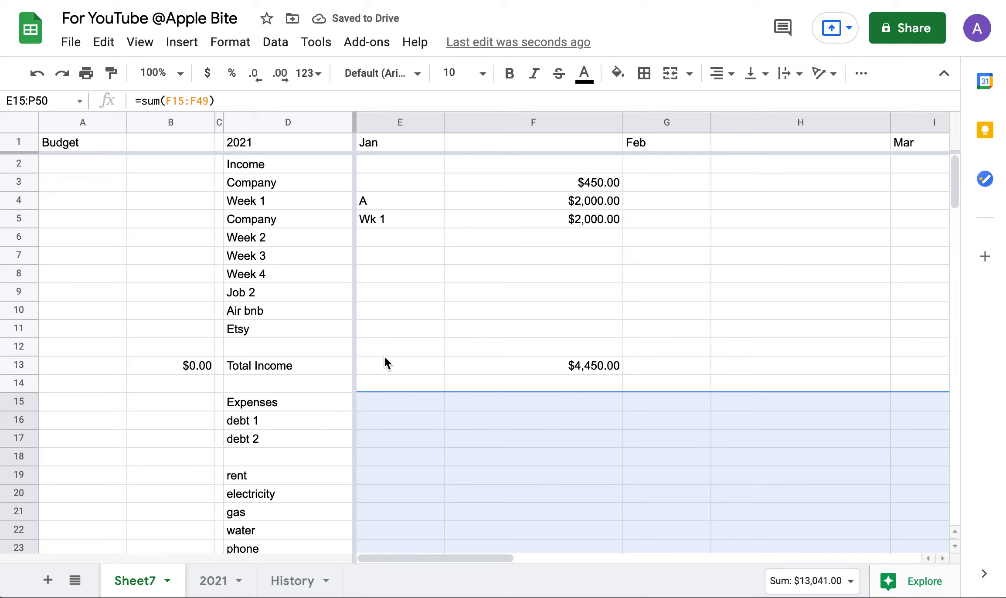
pyautogui.click(599, 365)
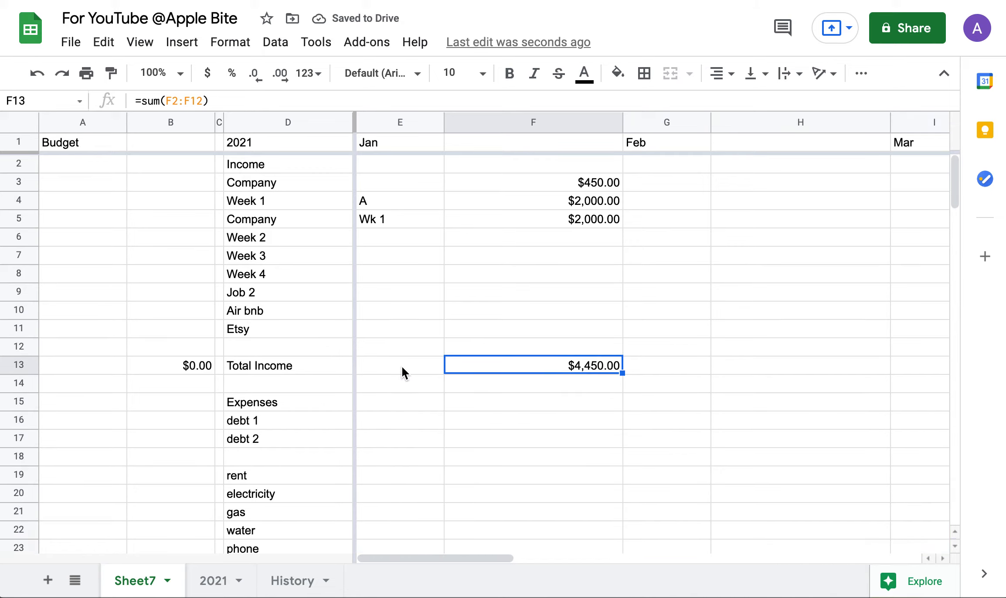
pyautogui.moveTo(547, 366); pyautogui.dragTo(382, 115)
pyautogui.moveTo(568, 364); pyautogui.dragTo(368, 162)
pyautogui.moveTo(623, 373); pyautogui.dragTo(830, 365)
pyautogui.scroll(-20, 485, 434)
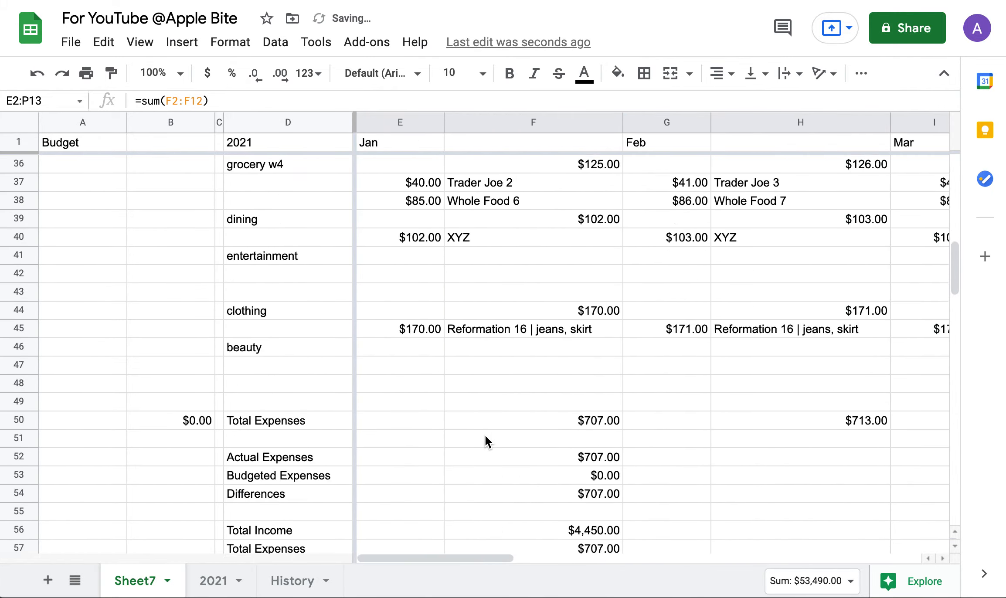
pyautogui.scroll(20, 485, 434)
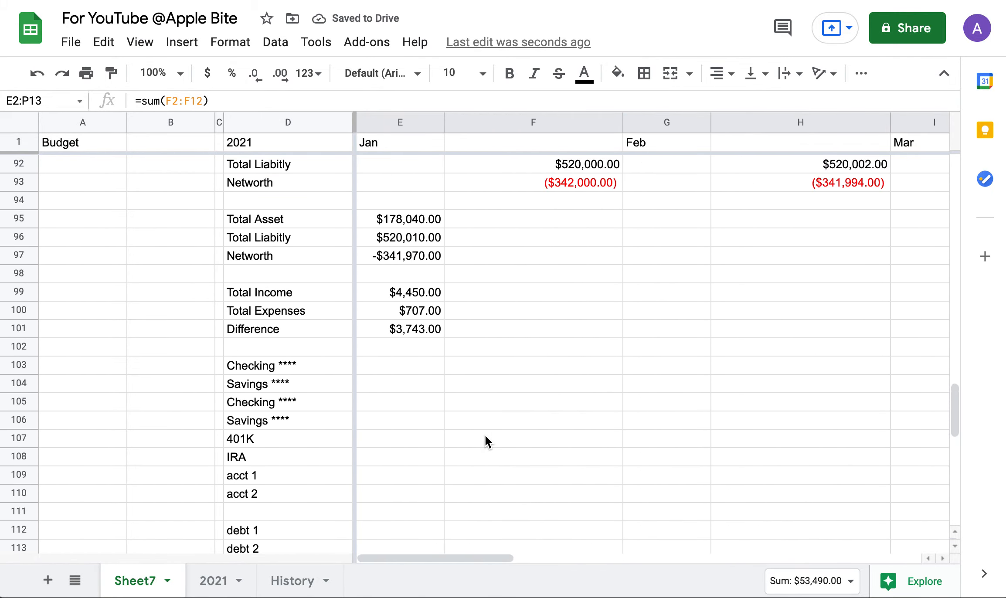
pyautogui.scroll(3, 486, 434)
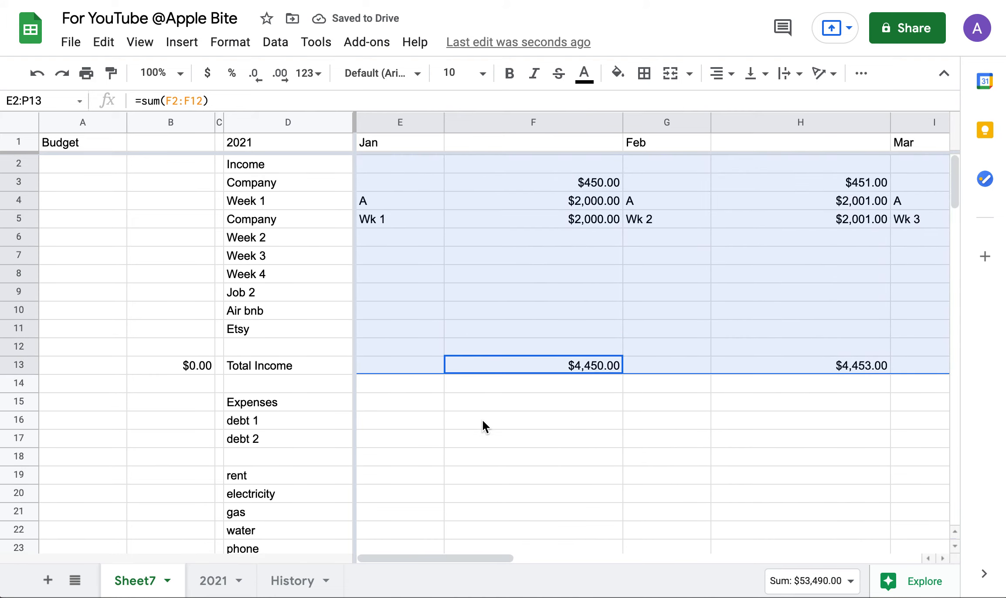
pyautogui.click(561, 426)
# Fill summary rows E52:F58 through June, lifting yearly Total Income to $26,745.00 and Difference to $22,413.00.
pyautogui.hscroll(10, 560, 425)
pyautogui.hscroll(-10, 561, 425)
pyautogui.scroll(-20, 560, 424)
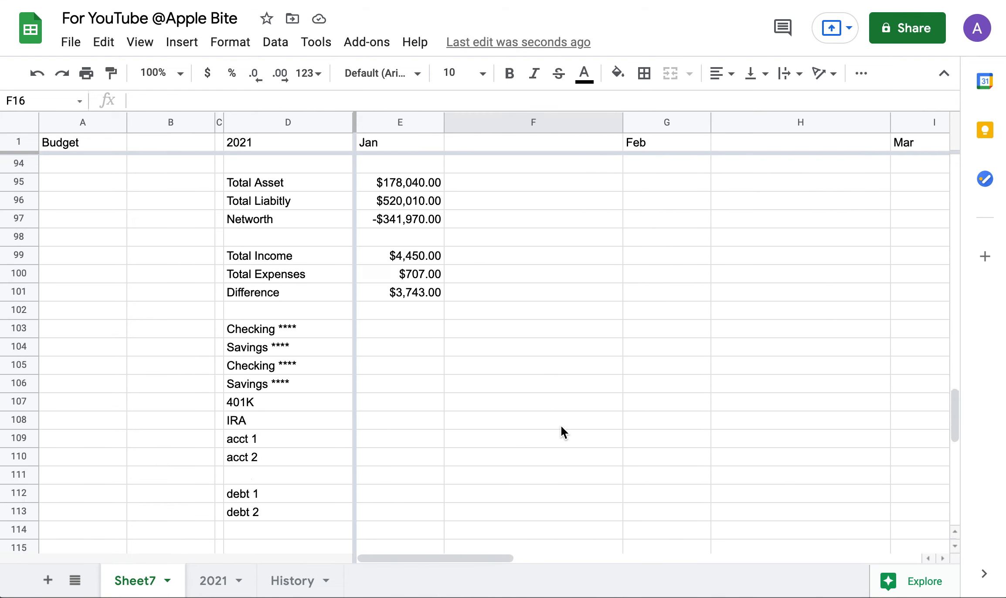
pyautogui.scroll(5, 560, 425)
pyautogui.scroll(3, 561, 425)
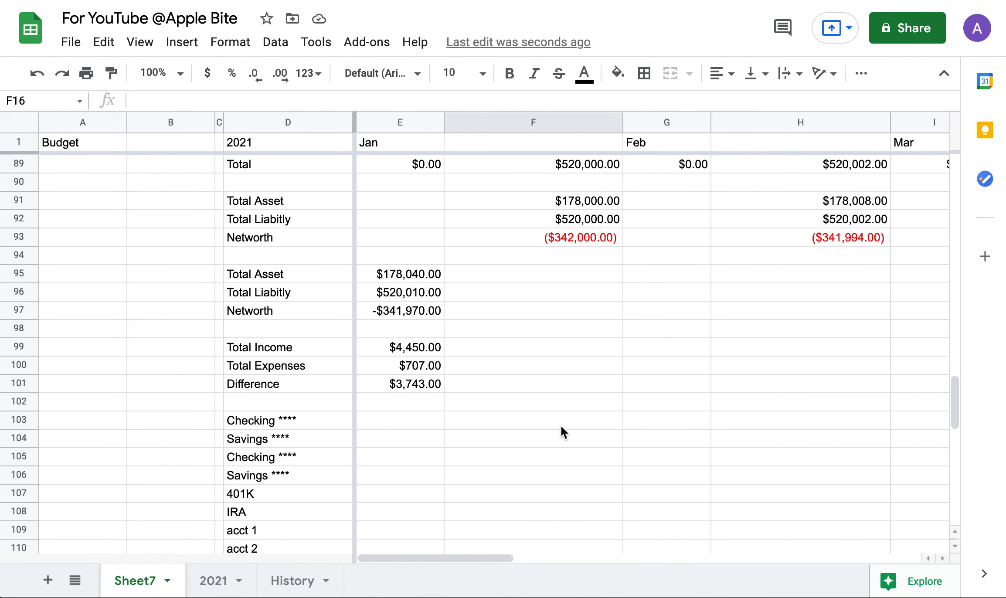
pyautogui.click(407, 352)
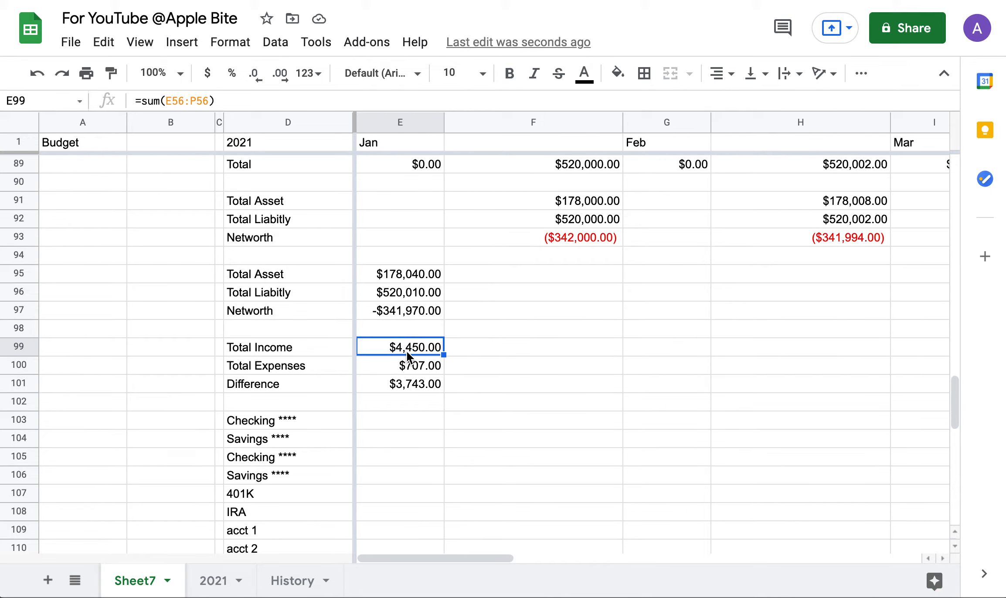
pyautogui.scroll(20, 406, 352)
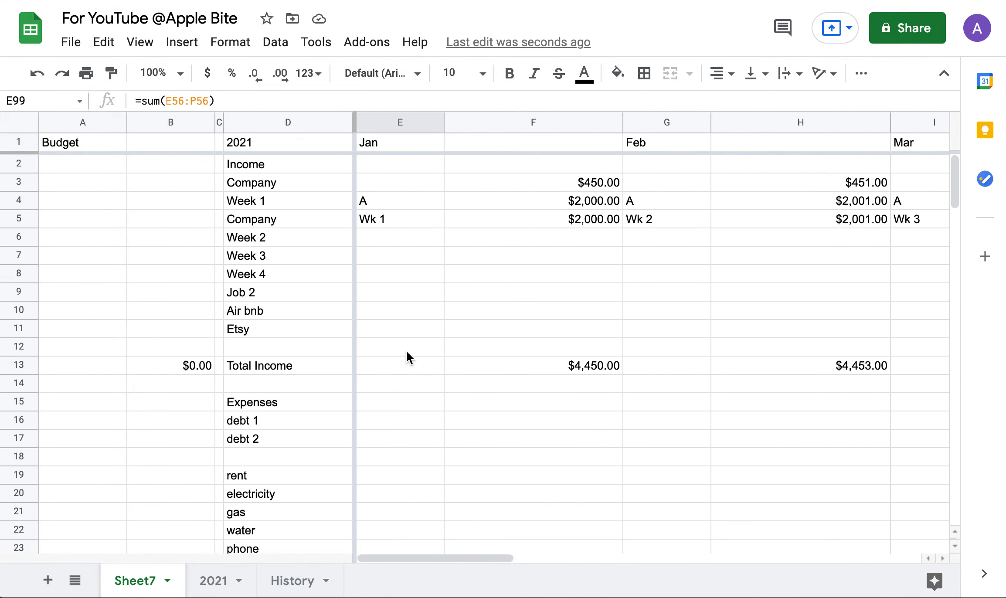
pyautogui.scroll(-12, 406, 350)
pyautogui.scroll(12, 407, 349)
pyautogui.scroll(-17, 406, 350)
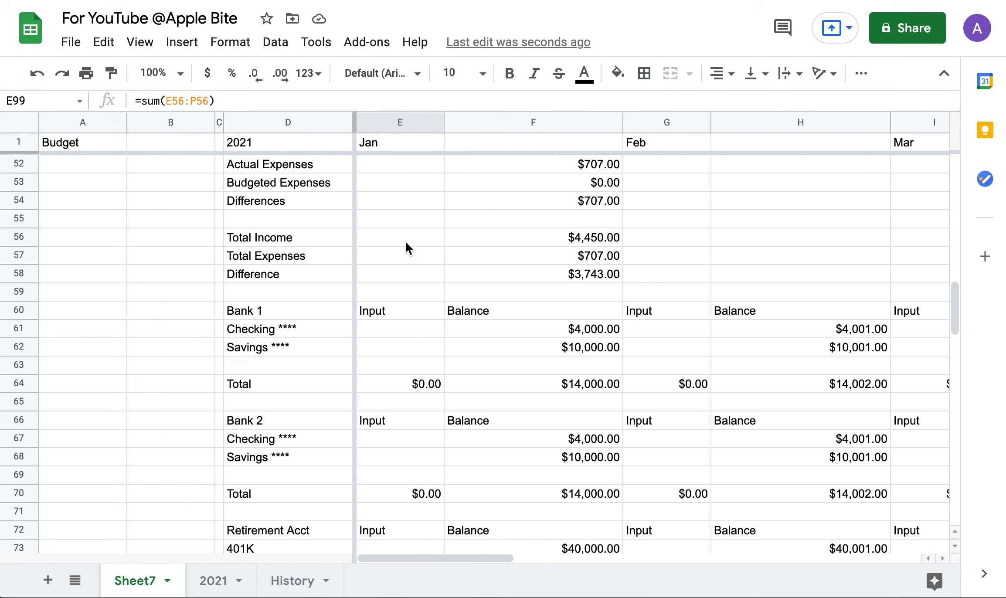
pyautogui.moveTo(407, 243); pyautogui.dragTo(595, 278)
pyautogui.scroll(2, 570, 274)
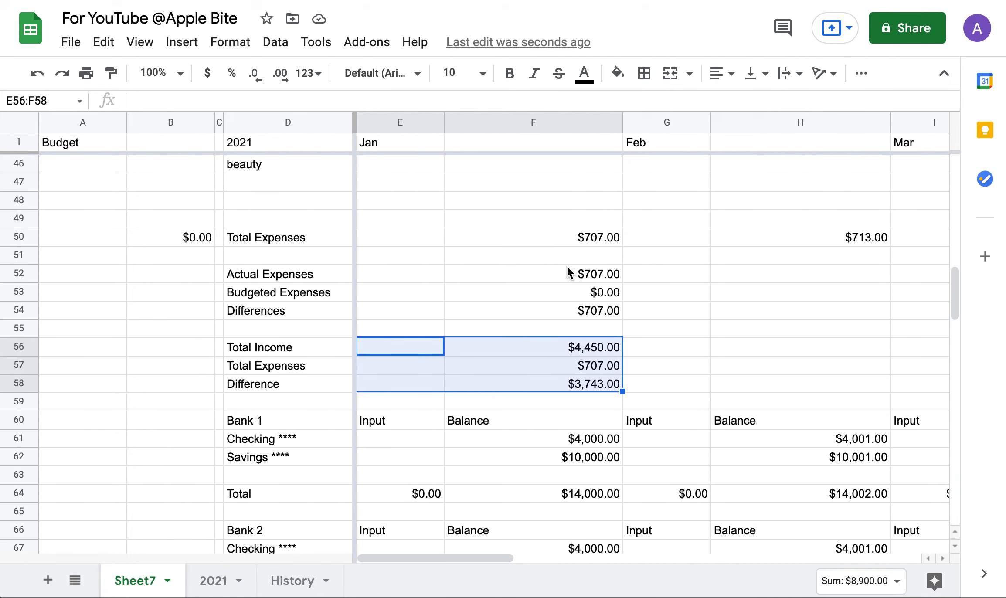
pyautogui.moveTo(366, 274); pyautogui.dragTo(612, 387)
pyautogui.click(676, 413)
pyautogui.hscroll(-10, 676, 413)
pyautogui.scroll(-3, 677, 419)
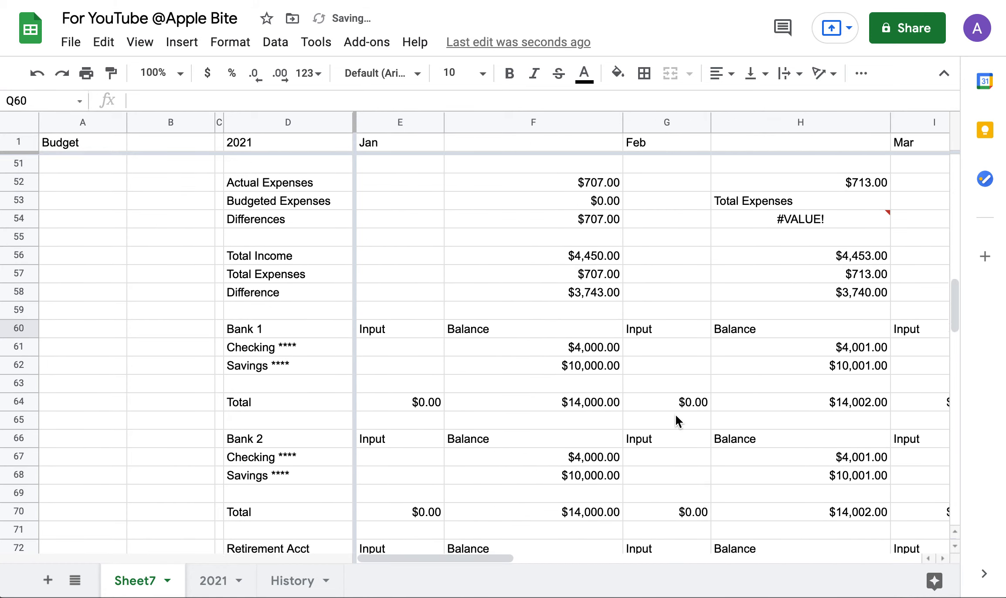
pyautogui.scroll(-15, 676, 418)
pyautogui.scroll(3, 676, 419)
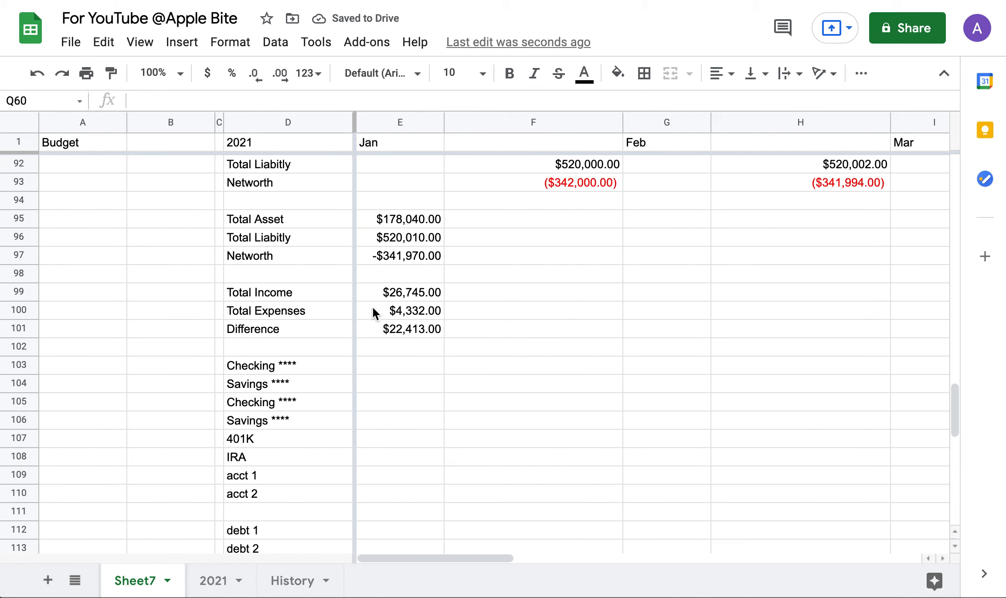
pyautogui.scroll(3, 426, 331)
pyautogui.scroll(-2, 373, 421)
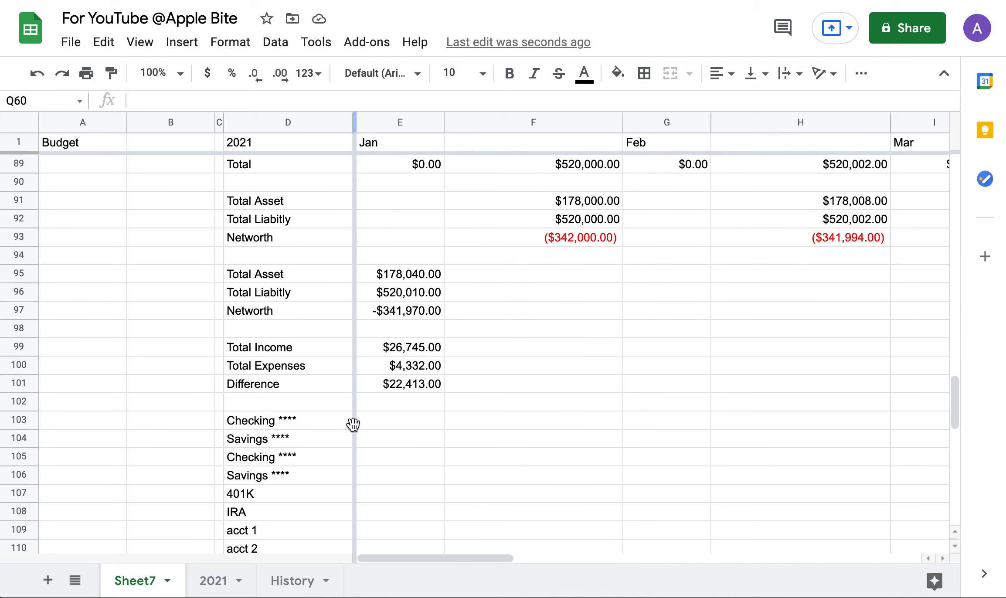
# Copy the account list D103:D113 and paste it one row lower starting at D104.
pyautogui.click(388, 423)
pyautogui.scroll(5, 388, 422)
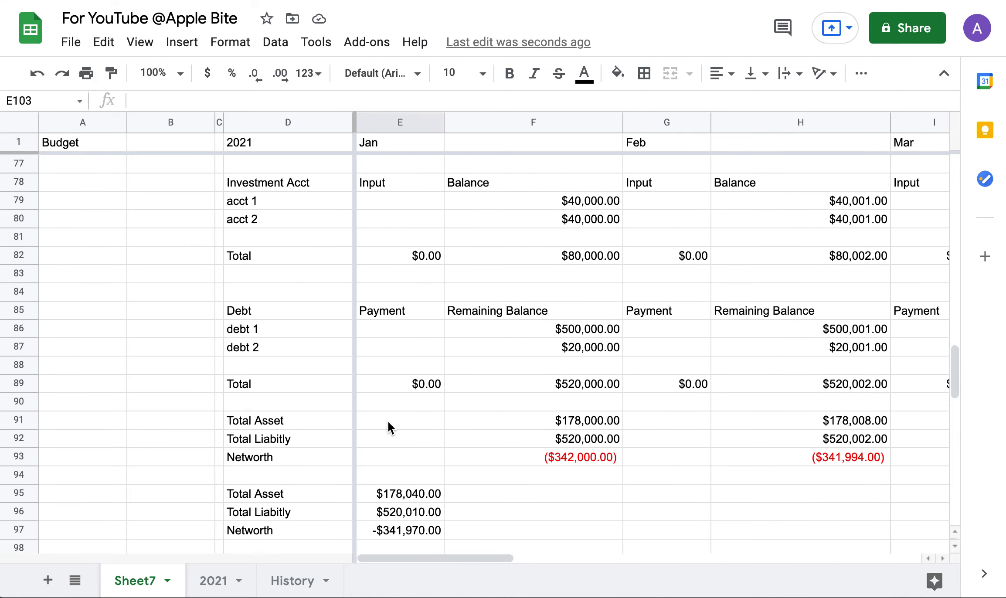
pyautogui.scroll(-7, 389, 421)
pyautogui.scroll(9, 387, 421)
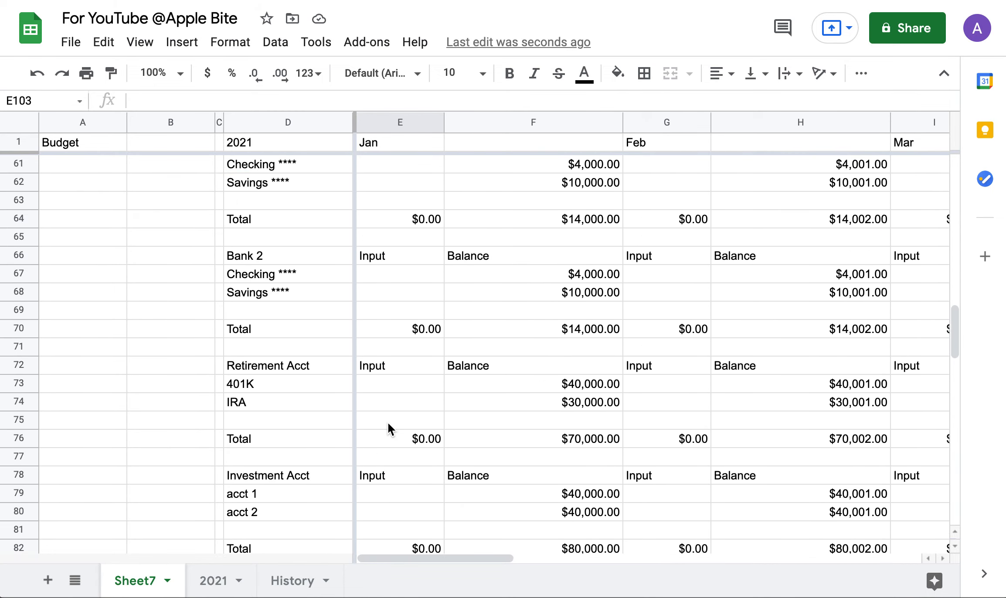
pyautogui.scroll(-12, 387, 422)
pyautogui.scroll(1, 388, 421)
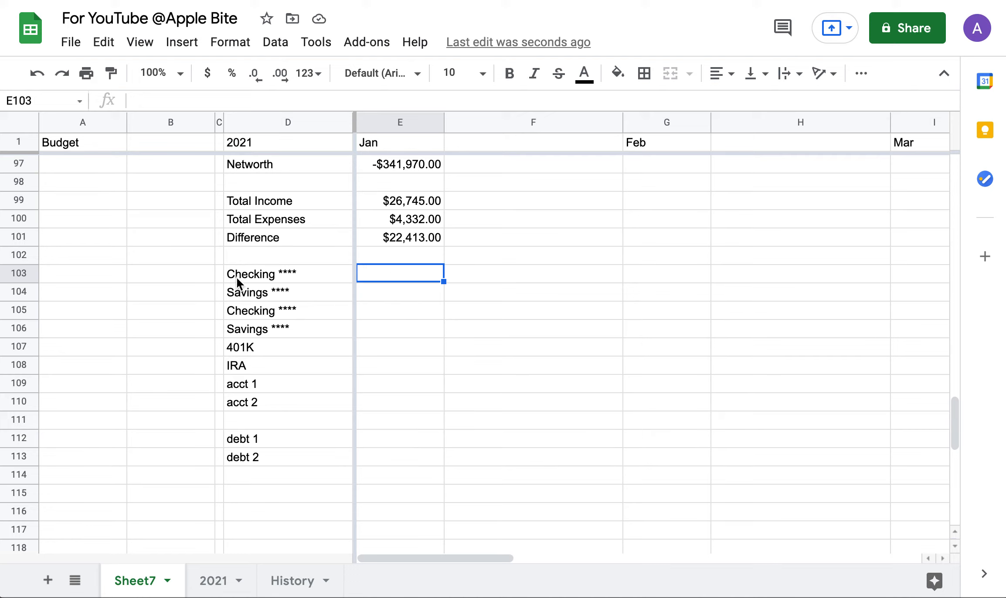
pyautogui.moveTo(237, 278); pyautogui.dragTo(248, 455)
pyautogui.hotkey('ctrl', 'c')
pyautogui.click(245, 296)
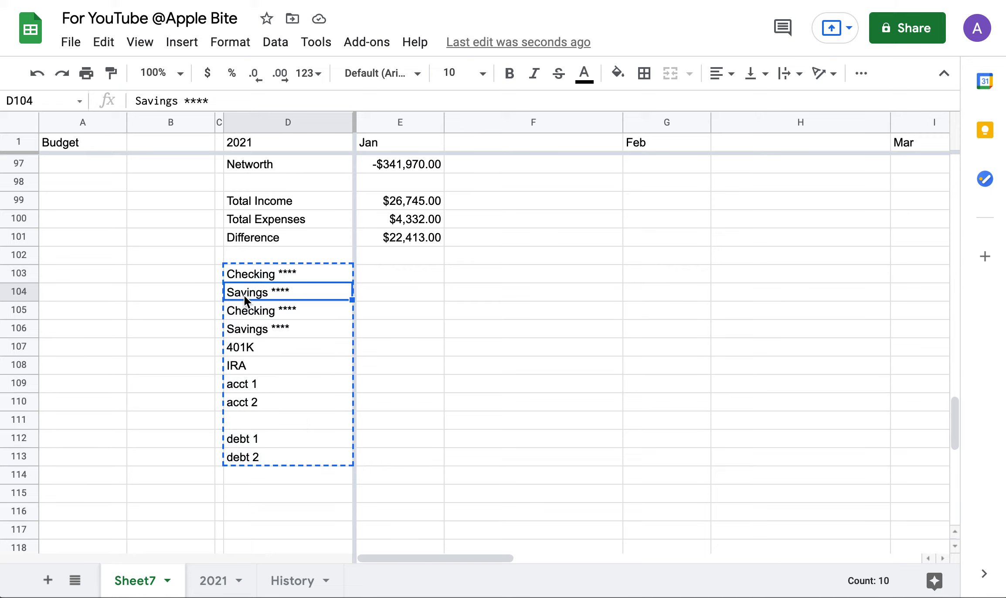
pyautogui.hotkey('ctrl', 'v')
# Add headings 'Total Input' in E103 and 'Total Balance' in F103.
pyautogui.click(392, 278)
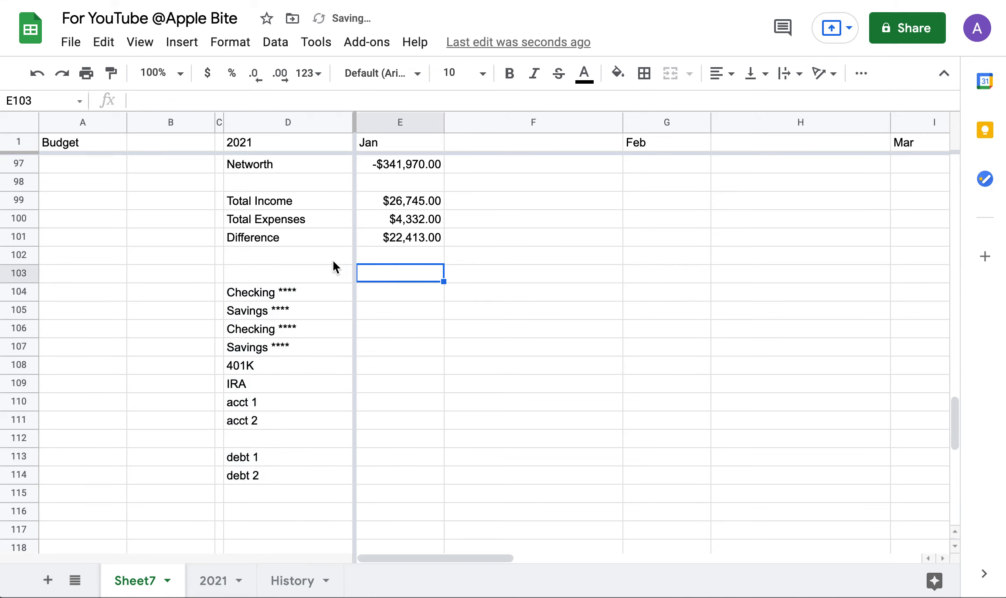
pyautogui.write('Total Input')
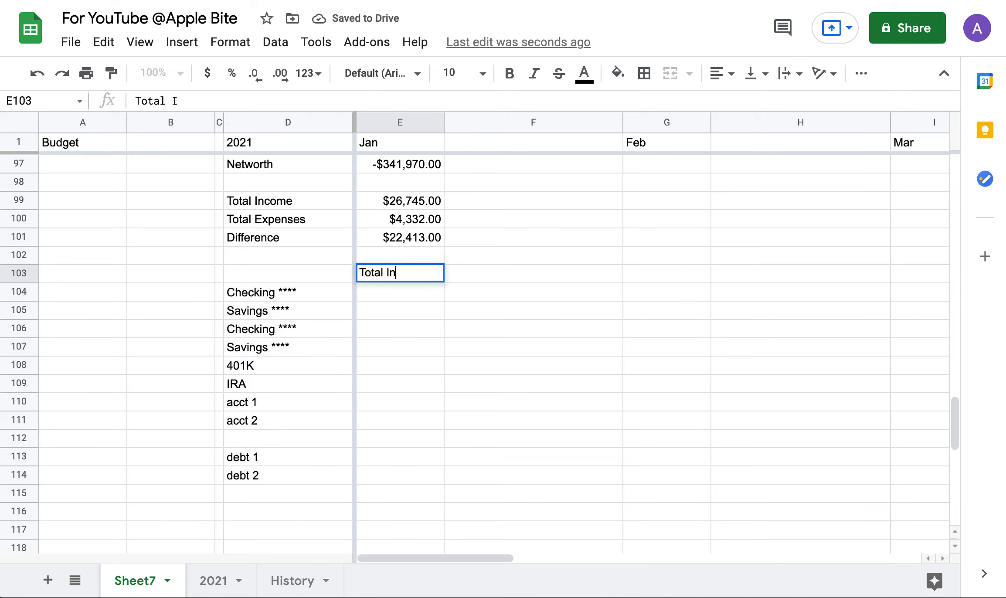
pyautogui.click(481, 272)
pyautogui.write('Total ')
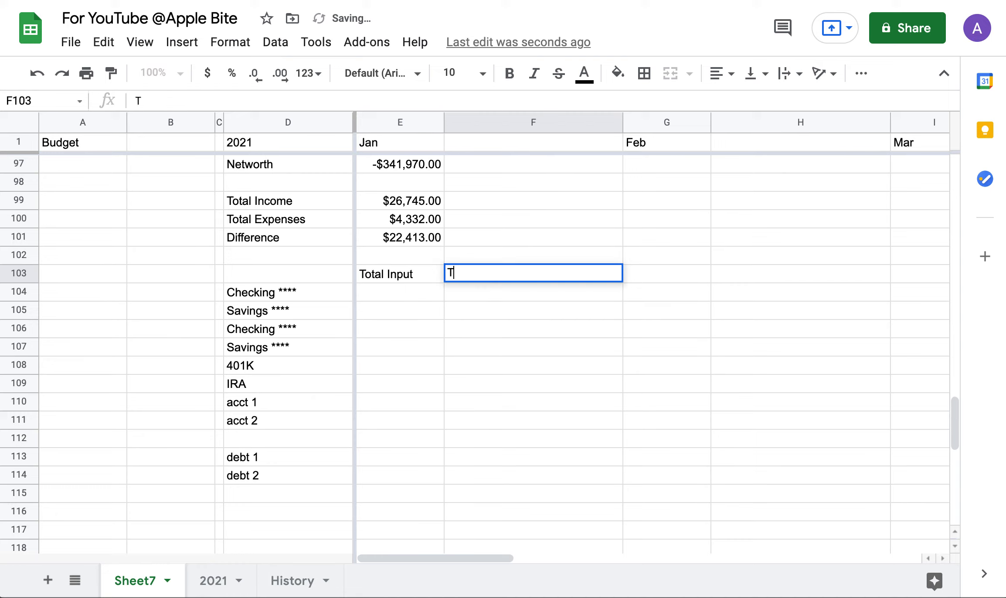
pyautogui.write('Ex')
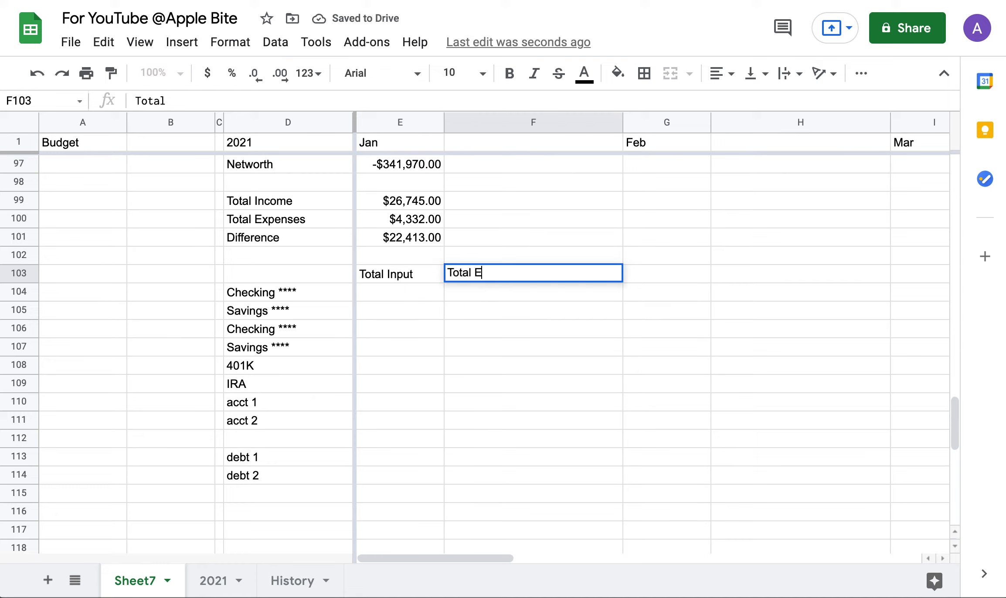
pyautogui.press('BackSpace')
pyautogui.press('BackSpace')
pyautogui.write('Balance')
pyautogui.click(441, 325)
pyautogui.click(380, 294)
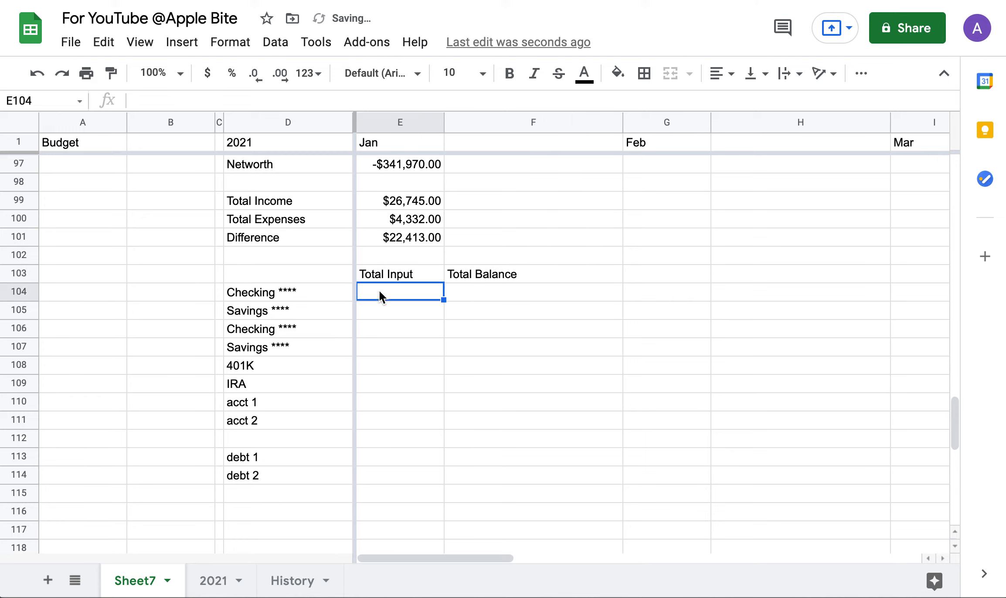
# Start E104's SUM with the January–March Checking inputs E61, G61 and I61.
pyautogui.write('=')
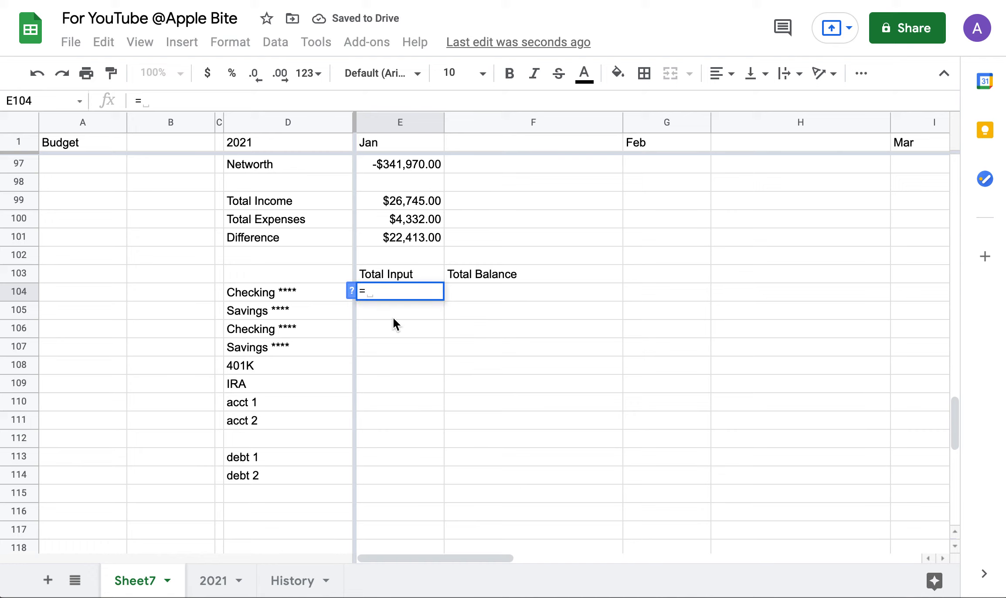
pyautogui.write('sum(')
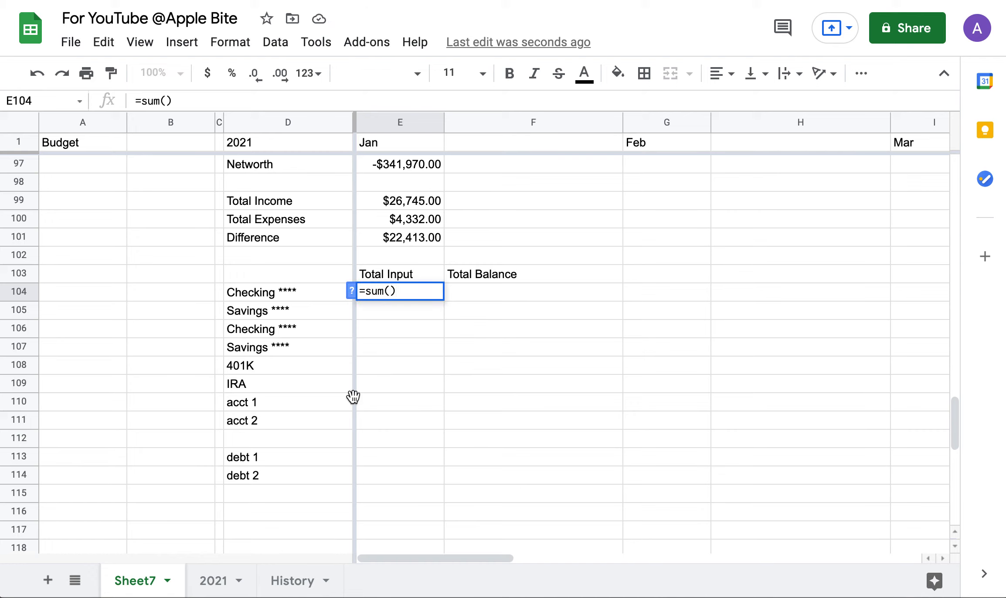
pyautogui.scroll(12, 432, 368)
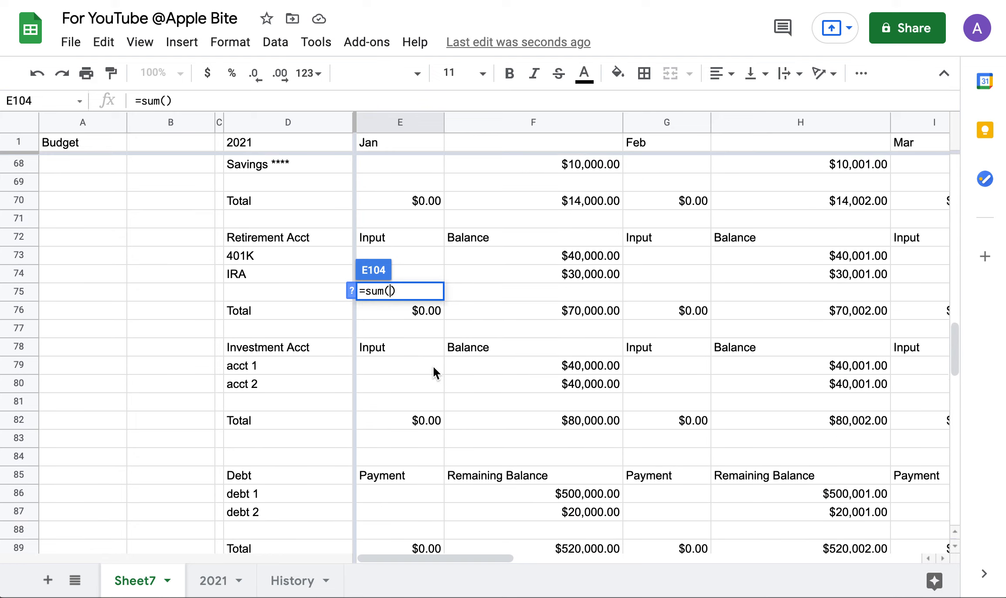
pyautogui.scroll(2, 434, 366)
pyautogui.scroll(-4, 433, 366)
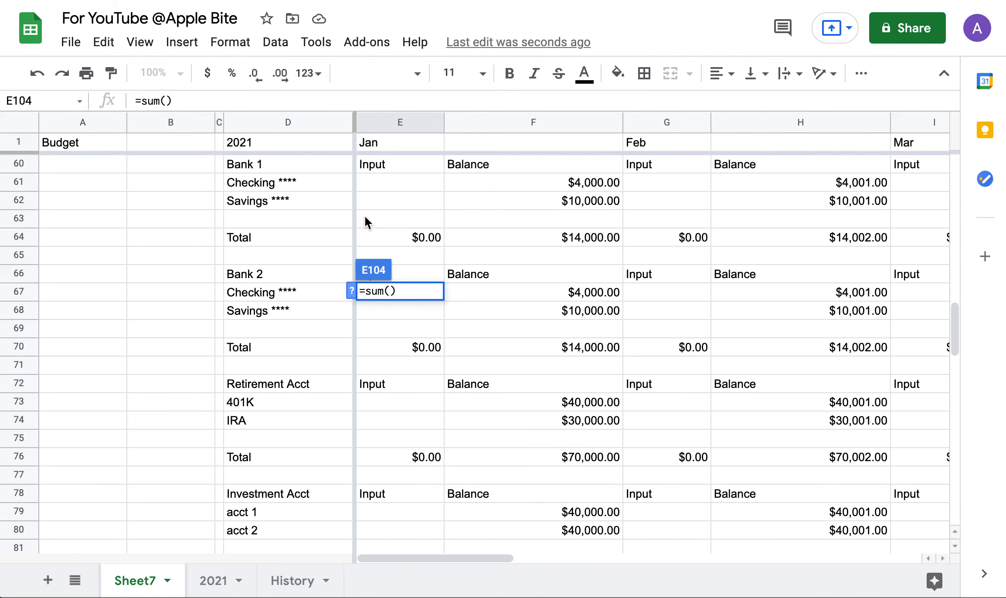
pyautogui.click(389, 181)
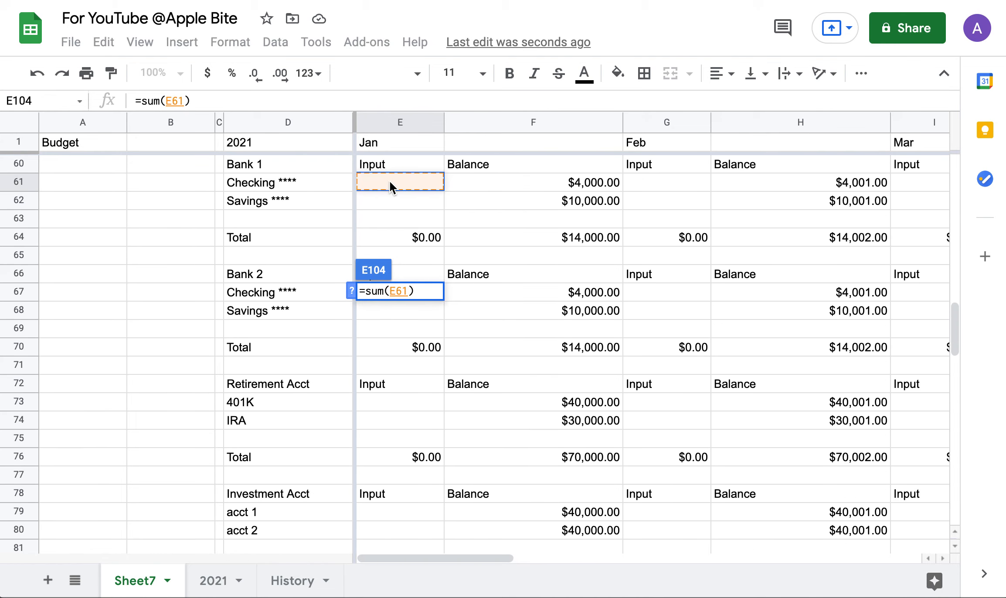
pyautogui.write(',')
pyautogui.click(650, 182)
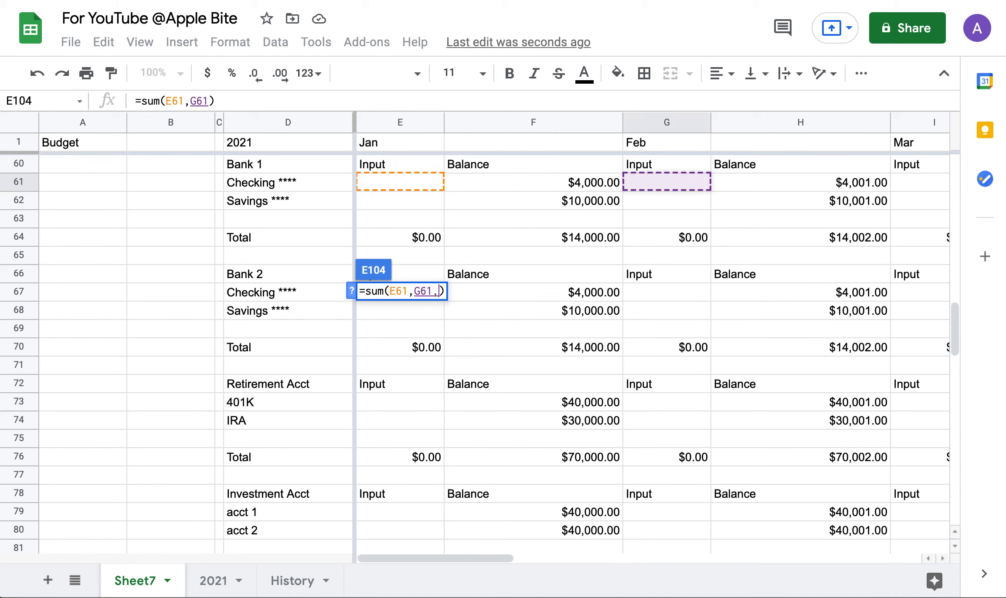
pyautogui.write(',')
pyautogui.hscroll(3, 789, 200)
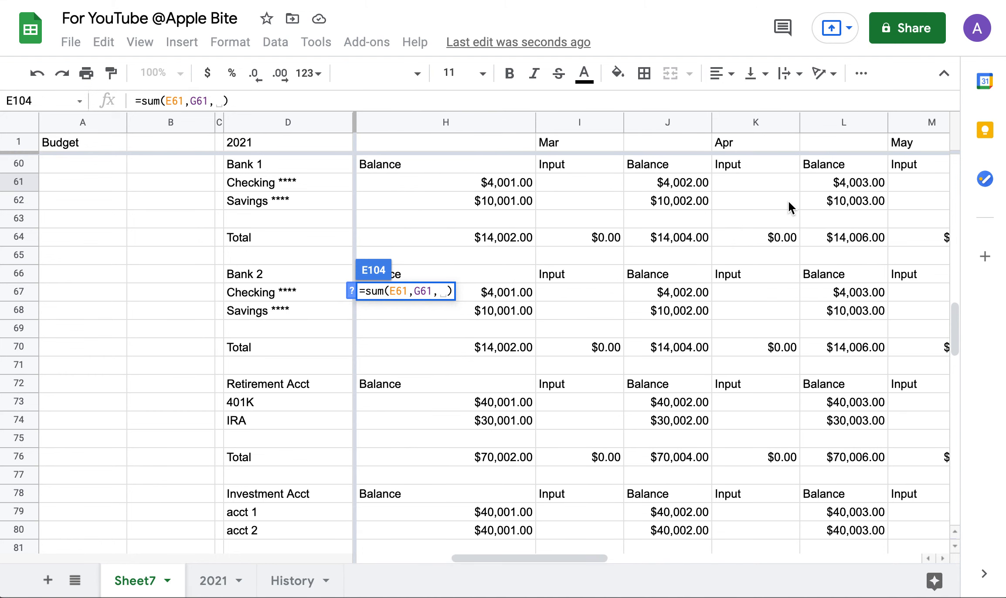
pyautogui.click(566, 182)
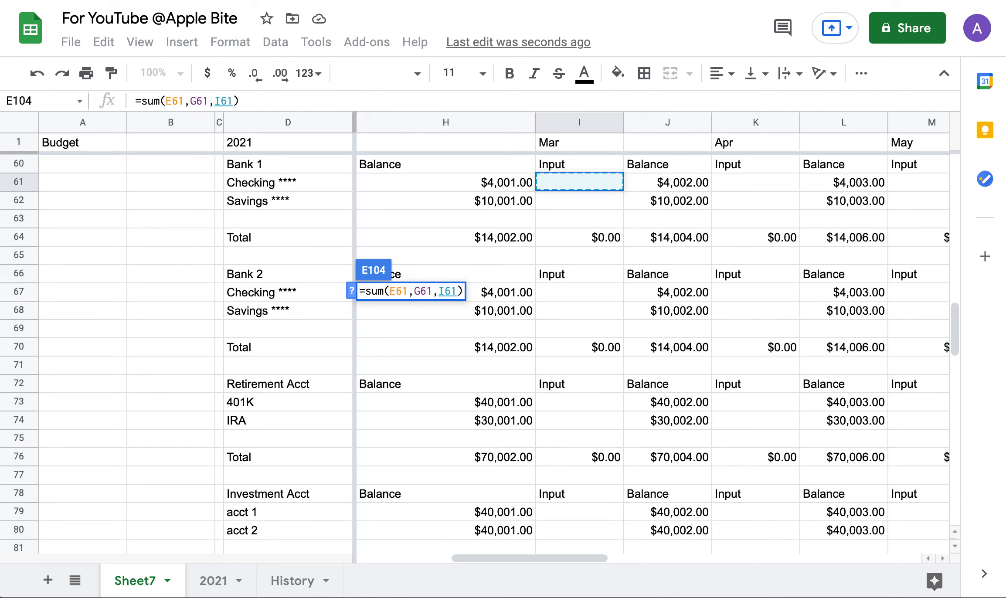
pyautogui.write(',')
# Add April–June inputs K61, M61 and O61, completing =SUM(E61,G61,I61,K61,M61,O61) showing $0.00.
pyautogui.click(749, 177)
pyautogui.write(',')
pyautogui.hscroll(2, 812, 229)
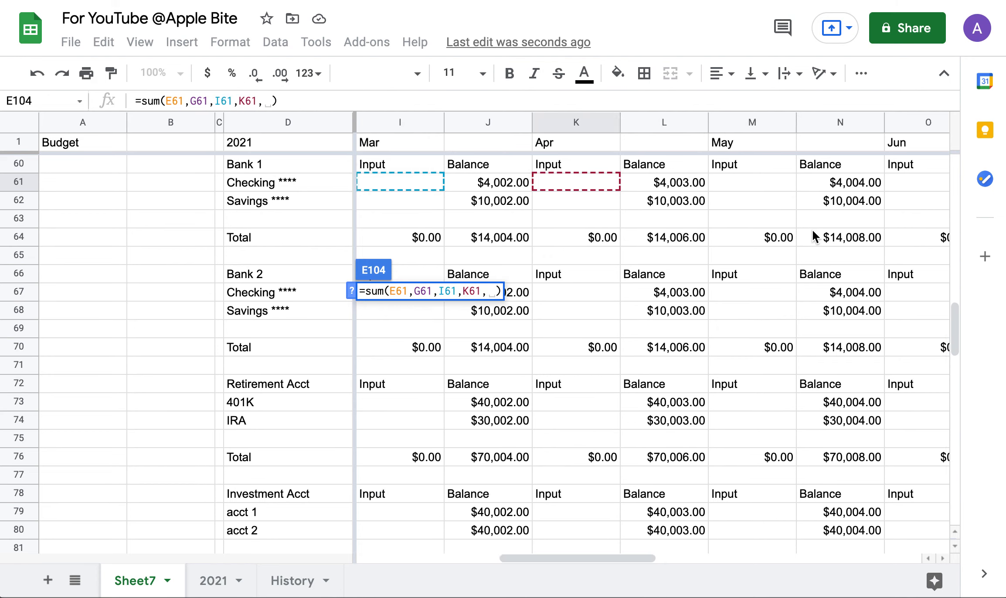
pyautogui.click(673, 183)
pyautogui.write(',')
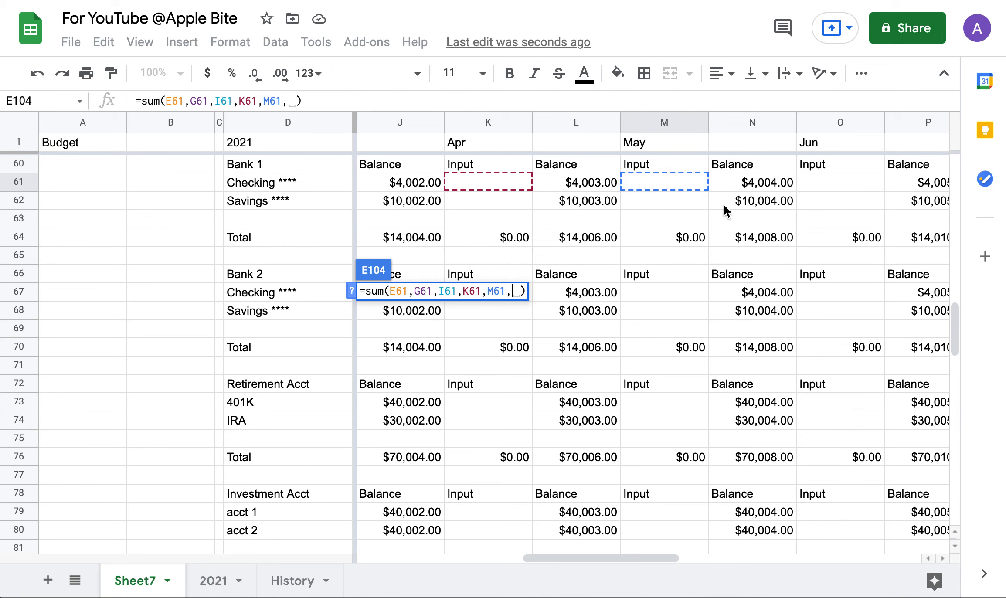
pyautogui.click(820, 188)
pyautogui.write(',')
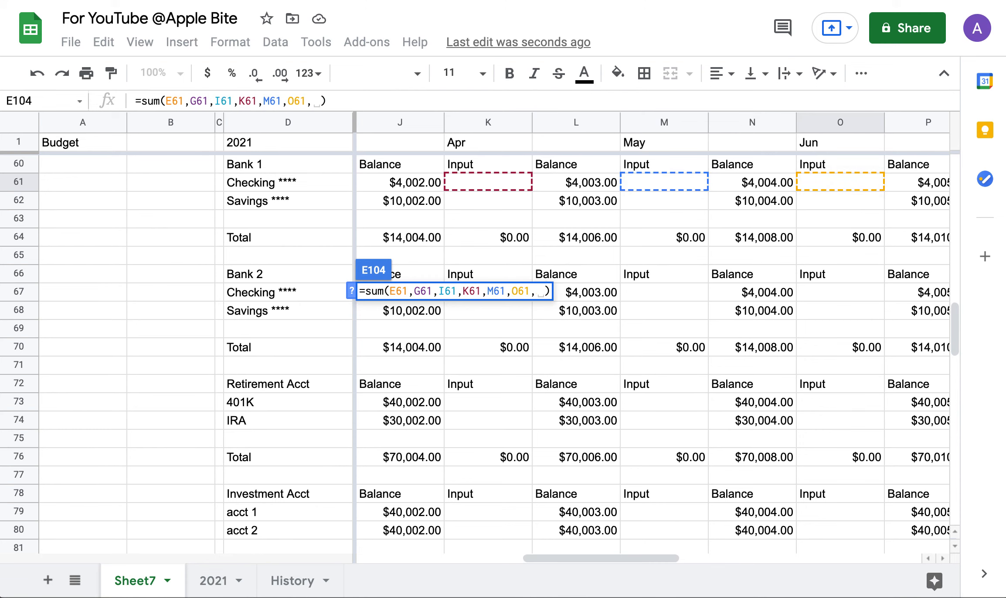
pyautogui.hscroll(2, 640, 242)
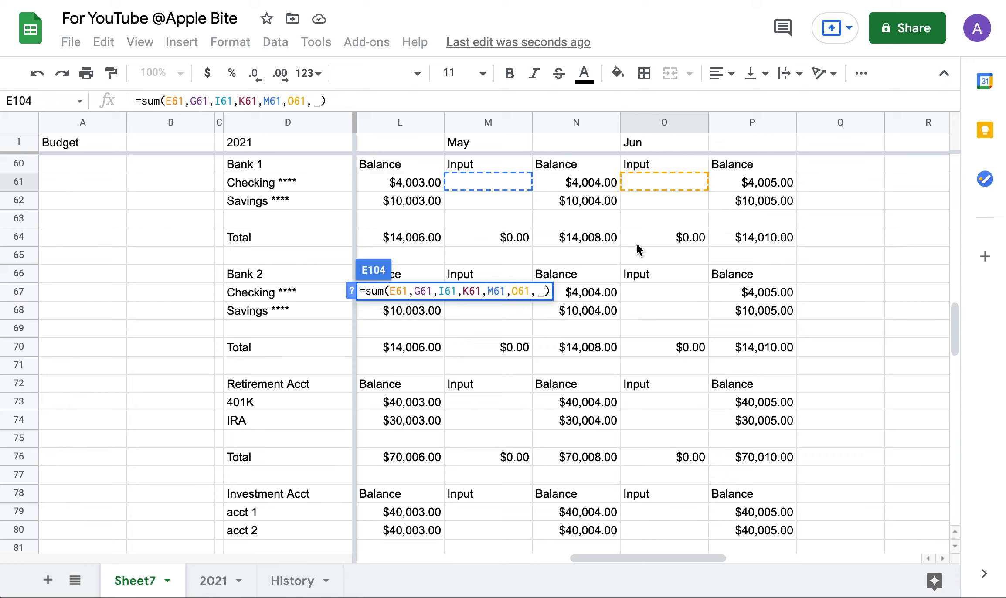
pyautogui.press('BackSpace')
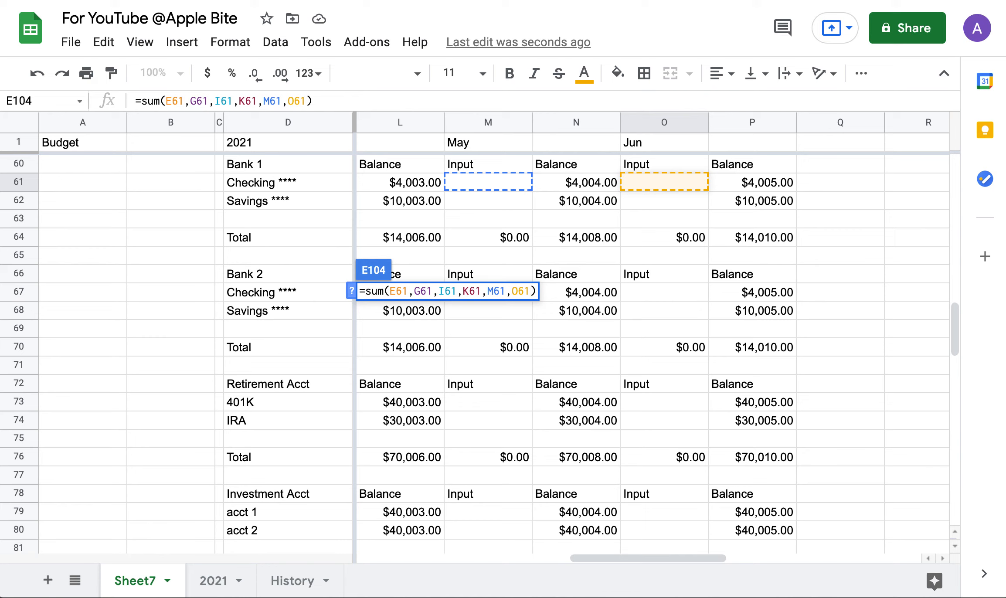
pyautogui.press('Return')
pyautogui.scroll(-10, 518, 429)
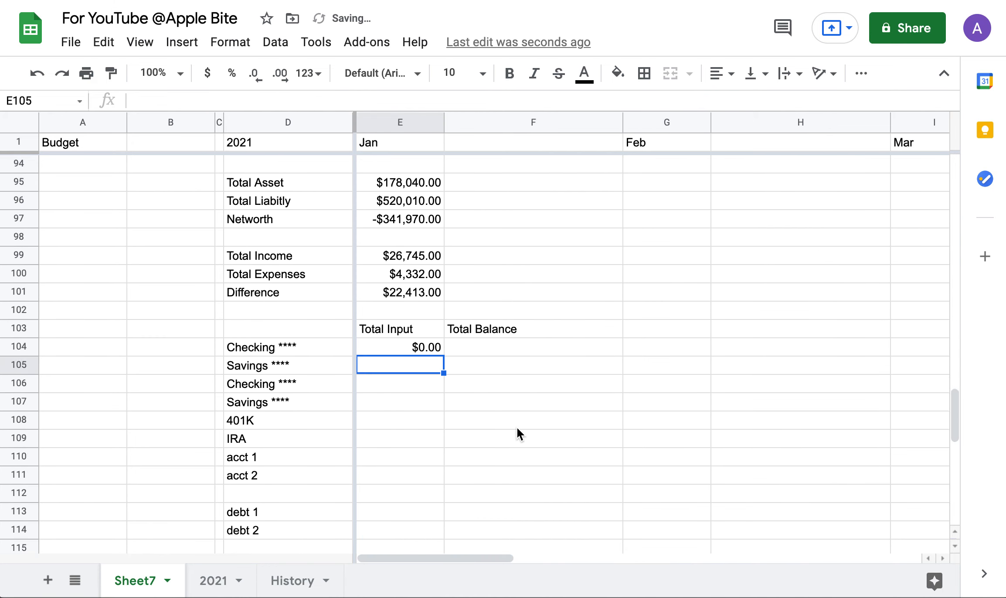
pyautogui.scroll(5, 517, 426)
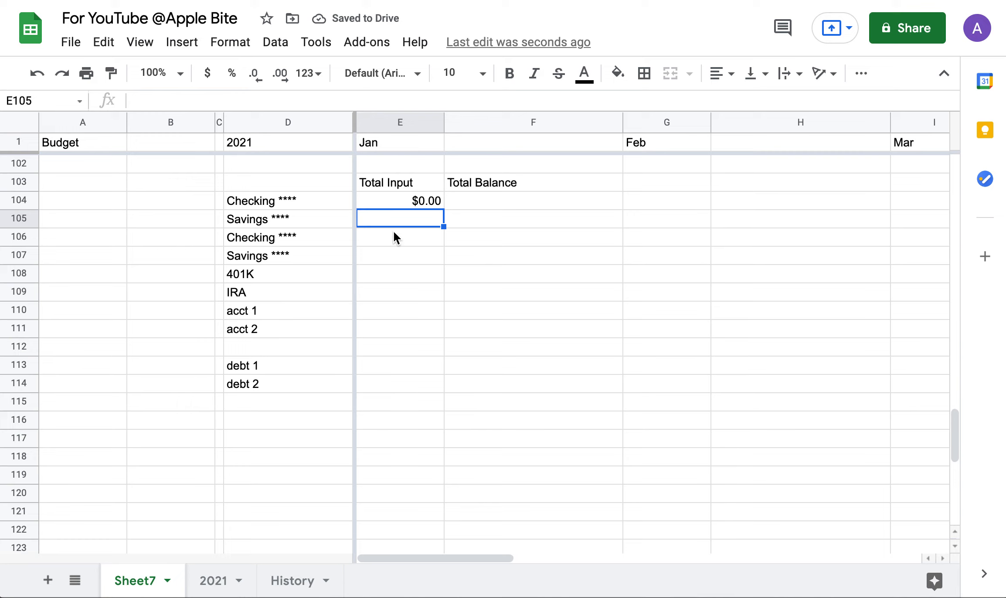
pyautogui.scroll(9, 414, 355)
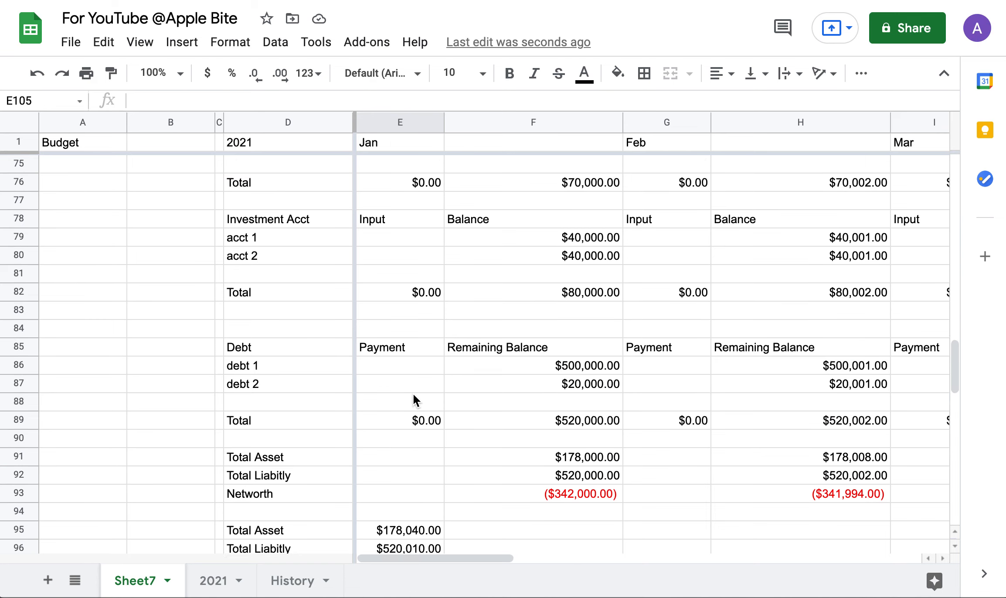
pyautogui.scroll(-2, 413, 393)
pyautogui.scroll(-2, 413, 394)
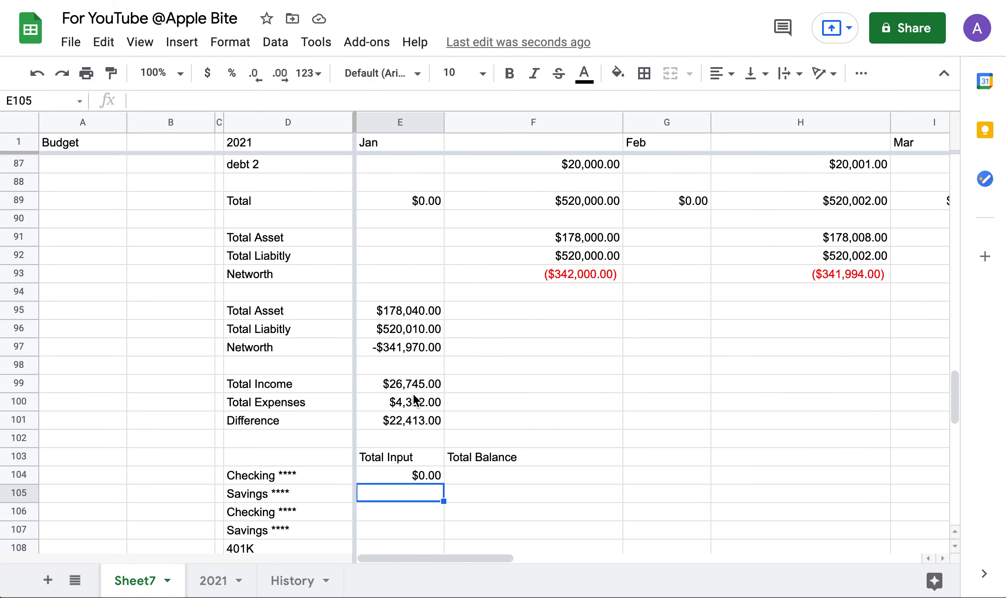
pyautogui.scroll(-5, 413, 396)
pyautogui.scroll(2, 413, 397)
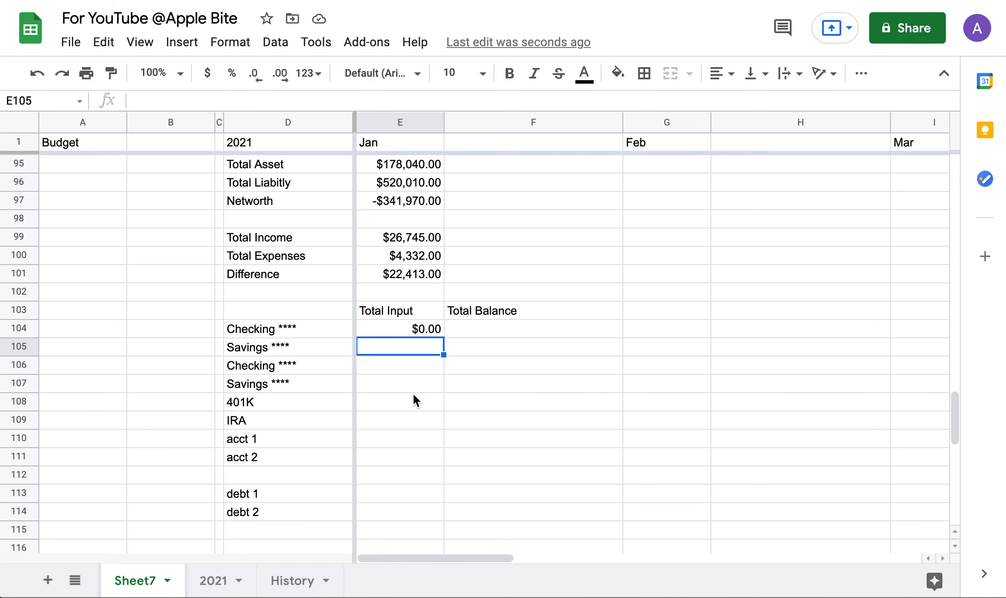
pyautogui.scroll(-2, 350, 484)
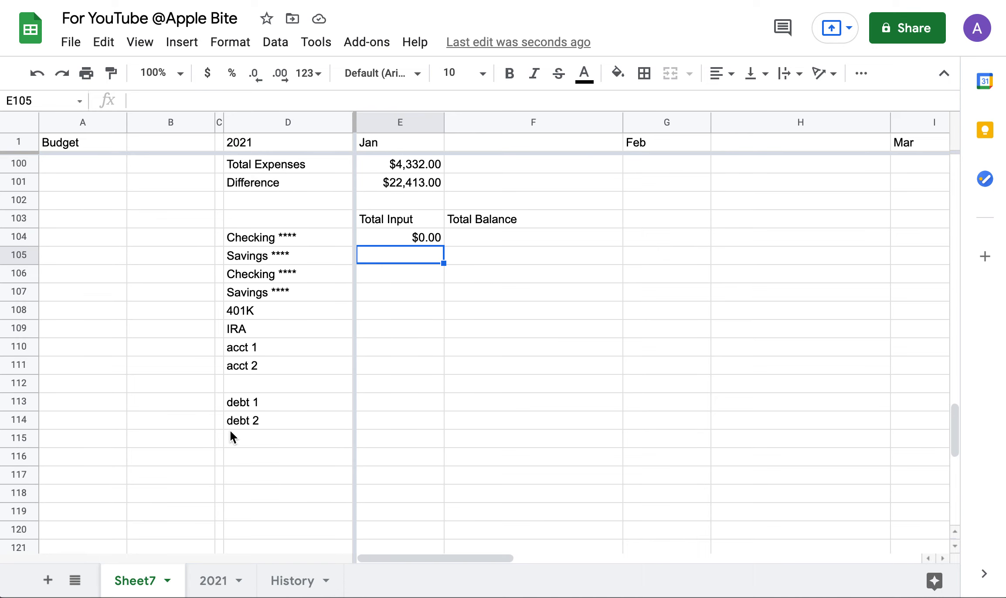
pyautogui.moveTo(246, 239); pyautogui.dragTo(516, 432)
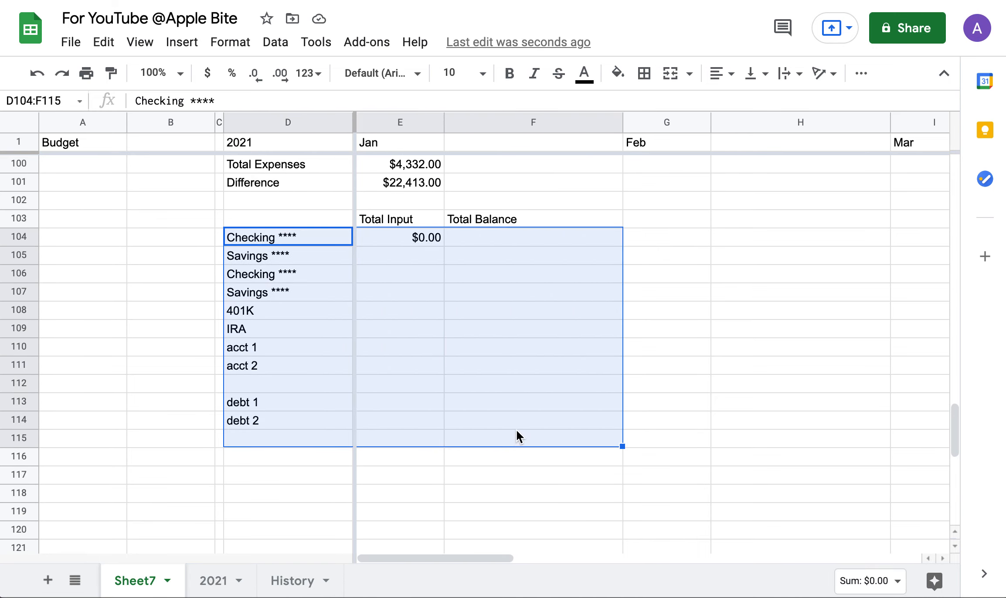
pyautogui.scroll(5, 517, 432)
pyautogui.click(564, 326)
pyautogui.scroll(20, 563, 326)
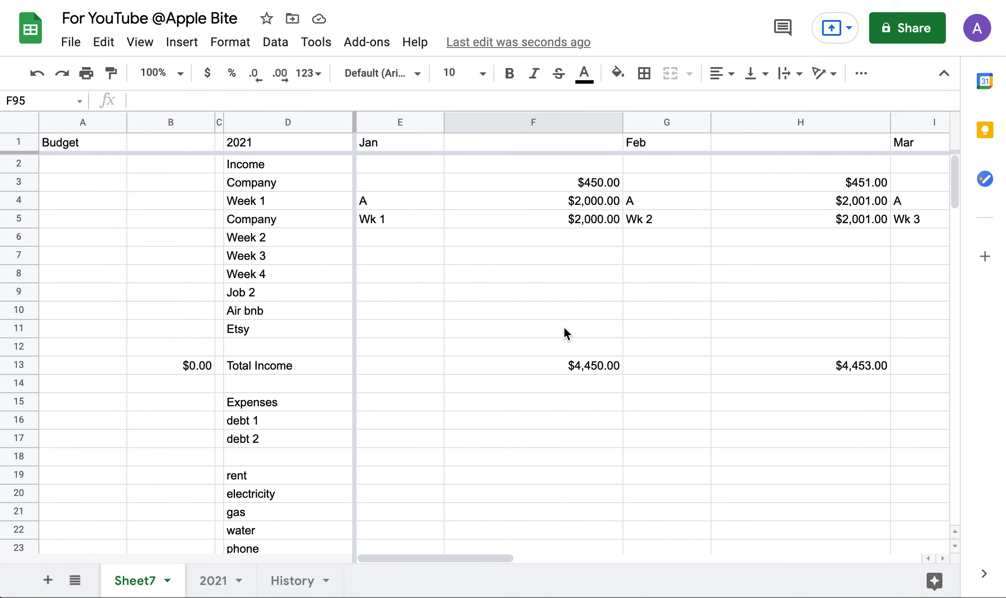
pyautogui.scroll(-20, 564, 326)
pyautogui.scroll(2, 564, 327)
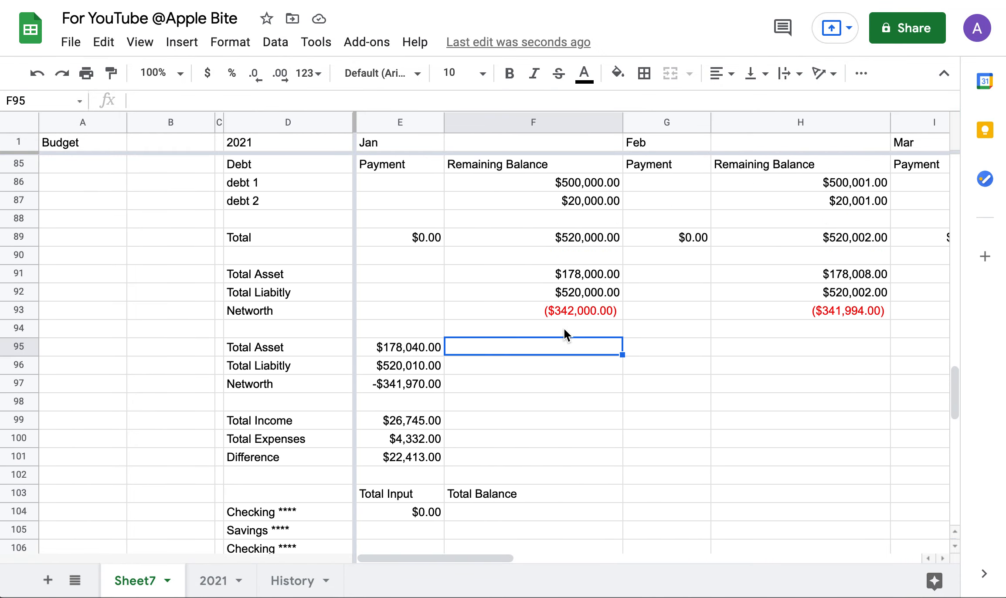
pyautogui.scroll(1, 564, 327)
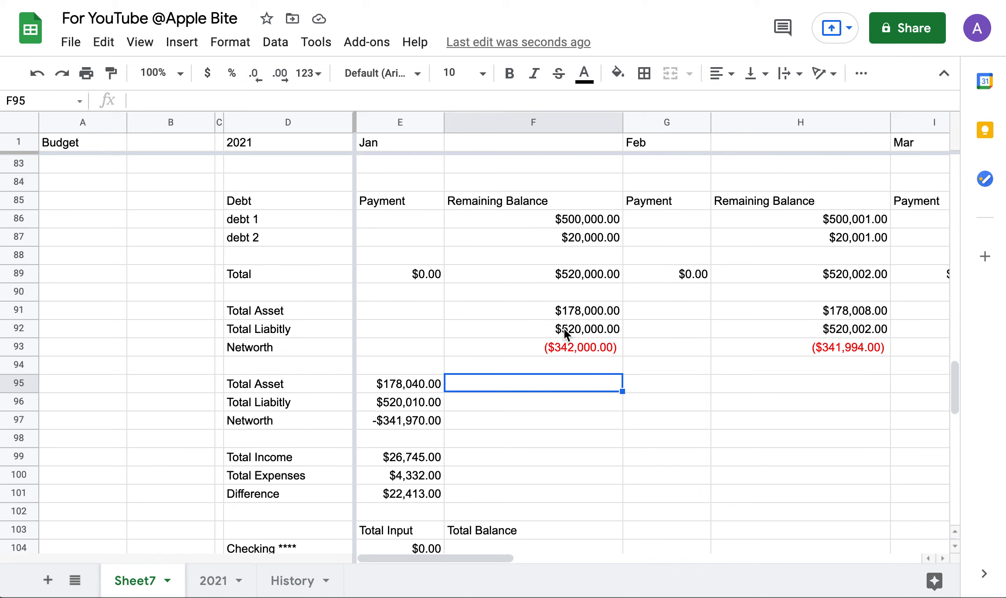
pyautogui.scroll(-10, 564, 328)
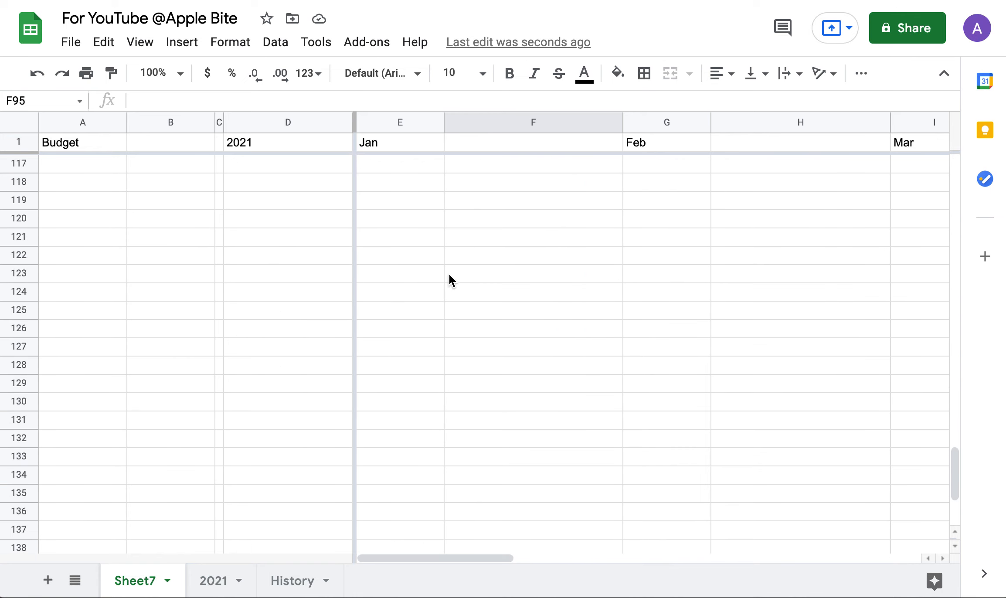
pyautogui.scroll(9, 449, 276)
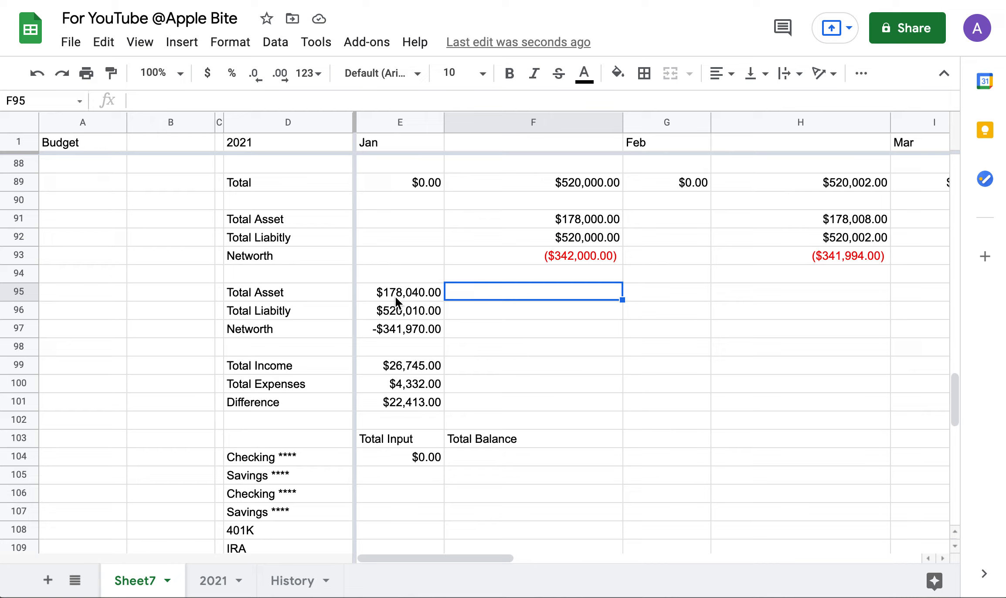